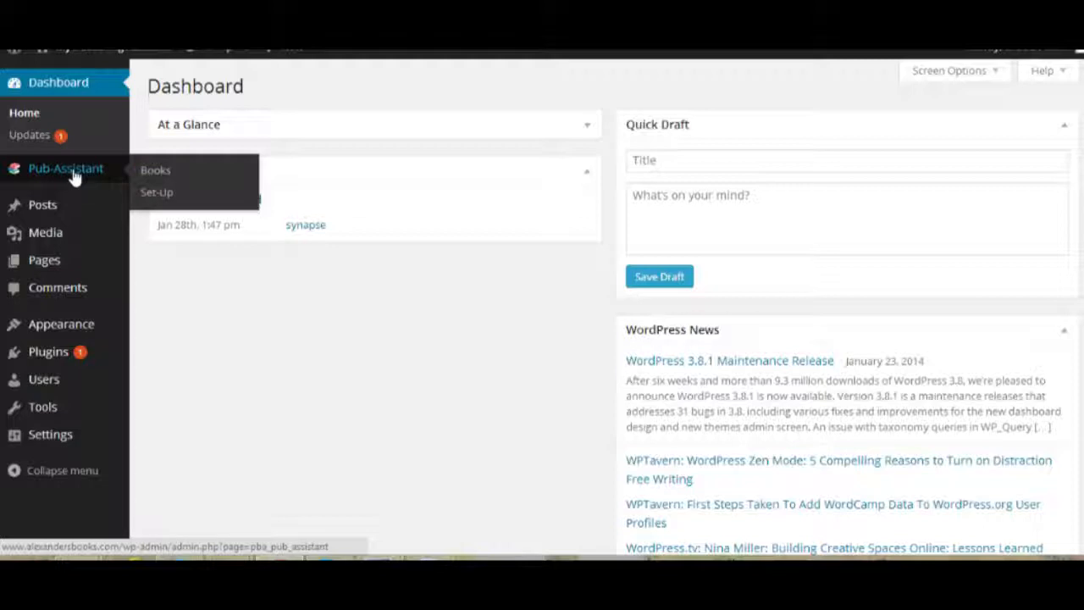
# Start a new book in Pub-Assistant, keep English as the language, and enter "Samurai's Revenge" as the series name.
pyautogui.click(74, 174)
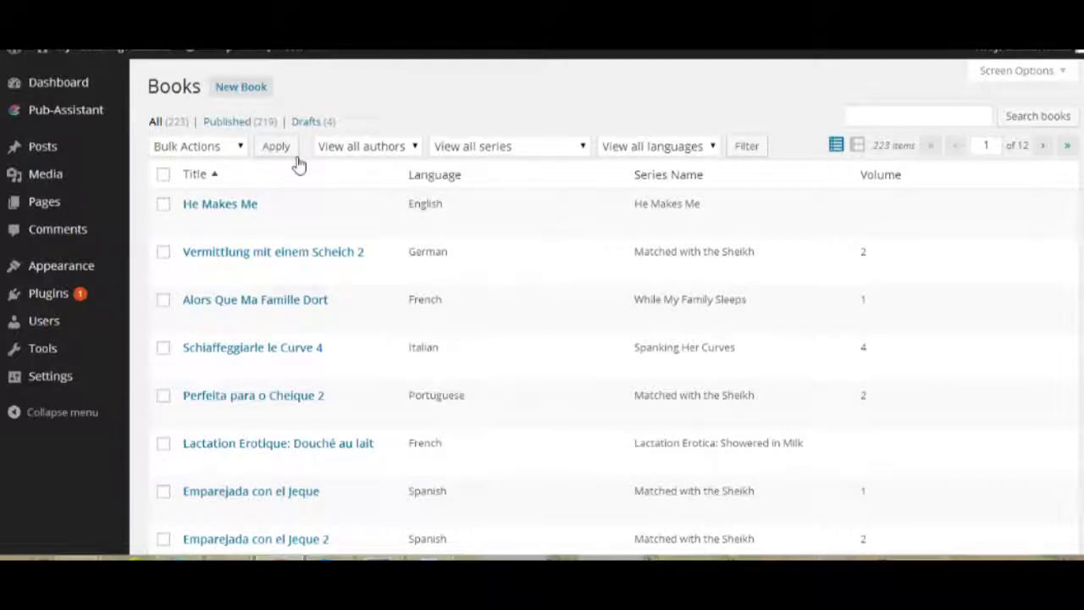
pyautogui.click(238, 91)
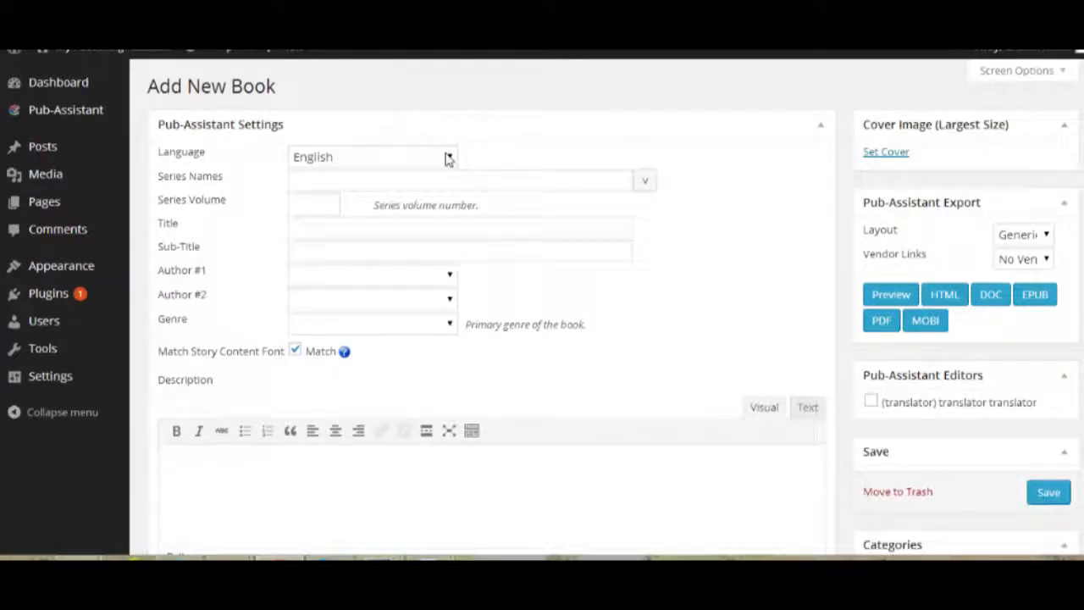
pyautogui.click(451, 159)
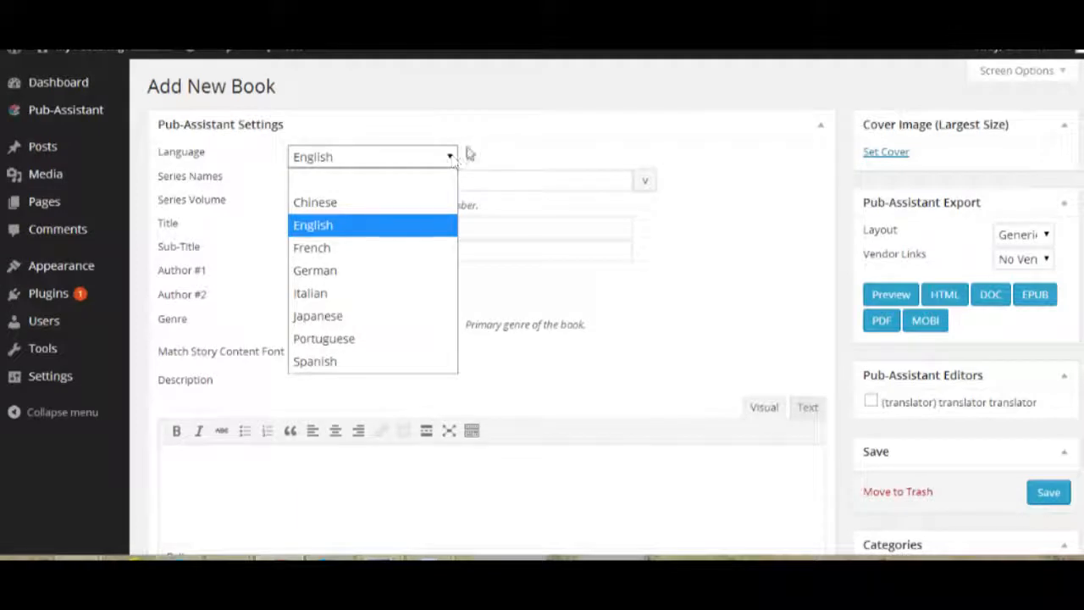
pyautogui.click(467, 154)
pyautogui.click(414, 180)
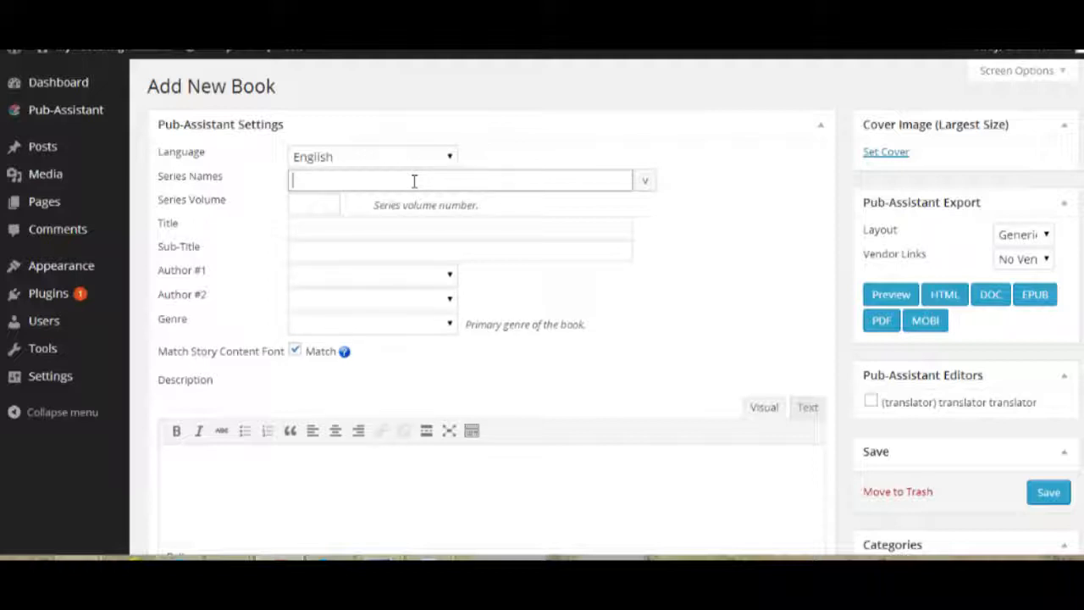
pyautogui.write("Samurai's Revenge")
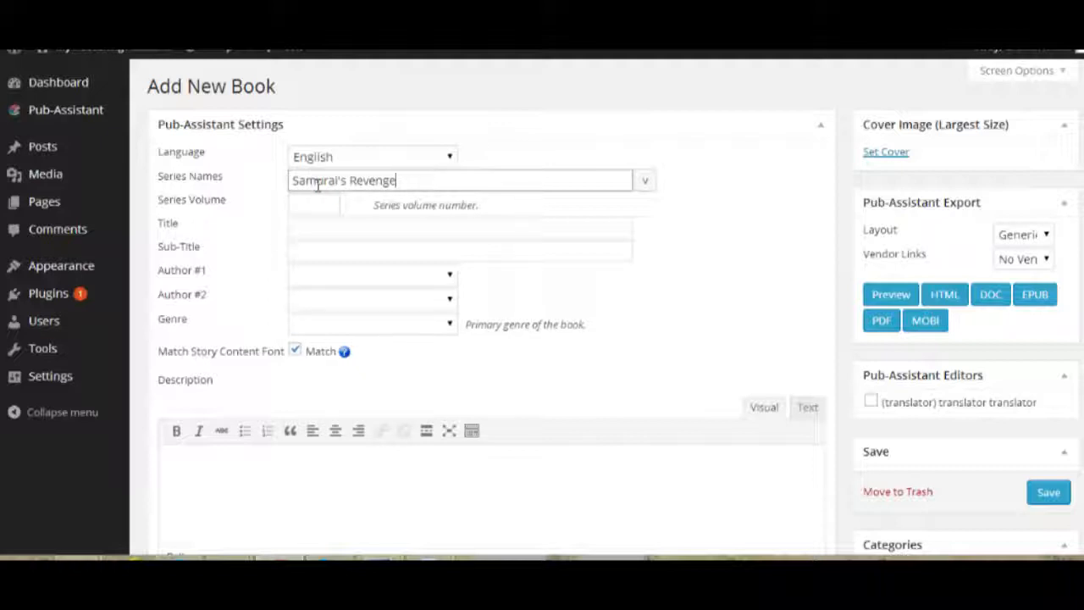
# Enter "Samurai's Revenge" as the book title, leaving the series volume and sub-title blank.
pyautogui.click(314, 206)
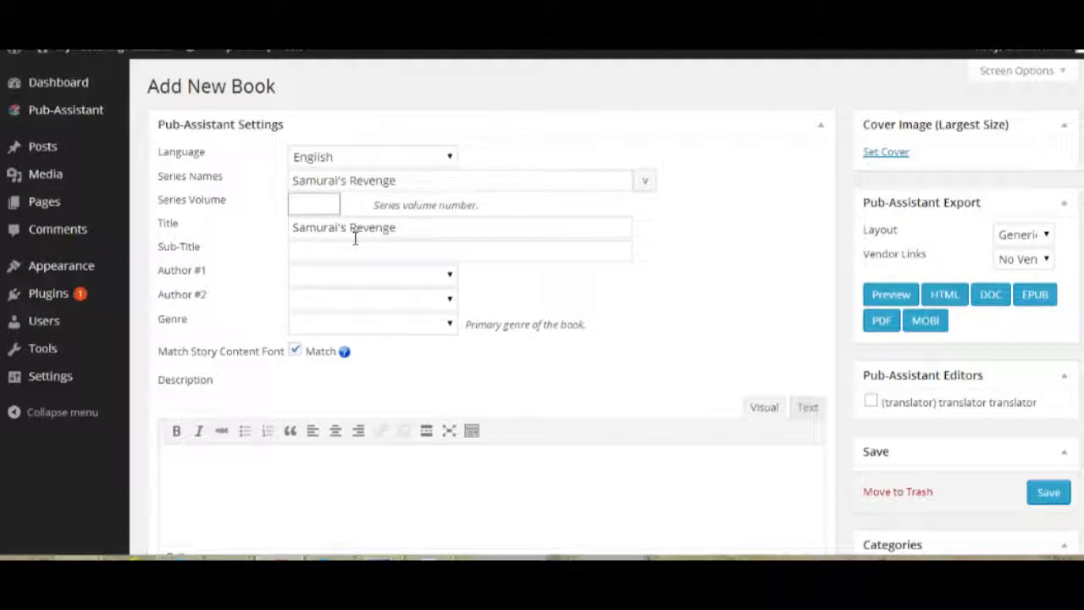
pyautogui.click(393, 227)
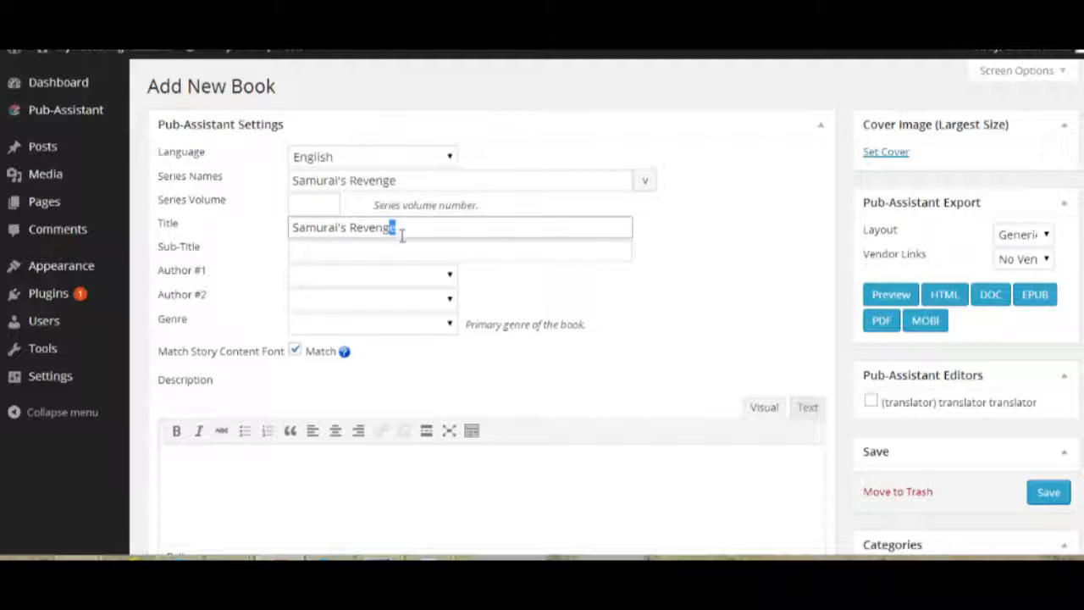
pyautogui.press('BackSpace')
pyautogui.click(398, 227)
pyautogui.write('e')
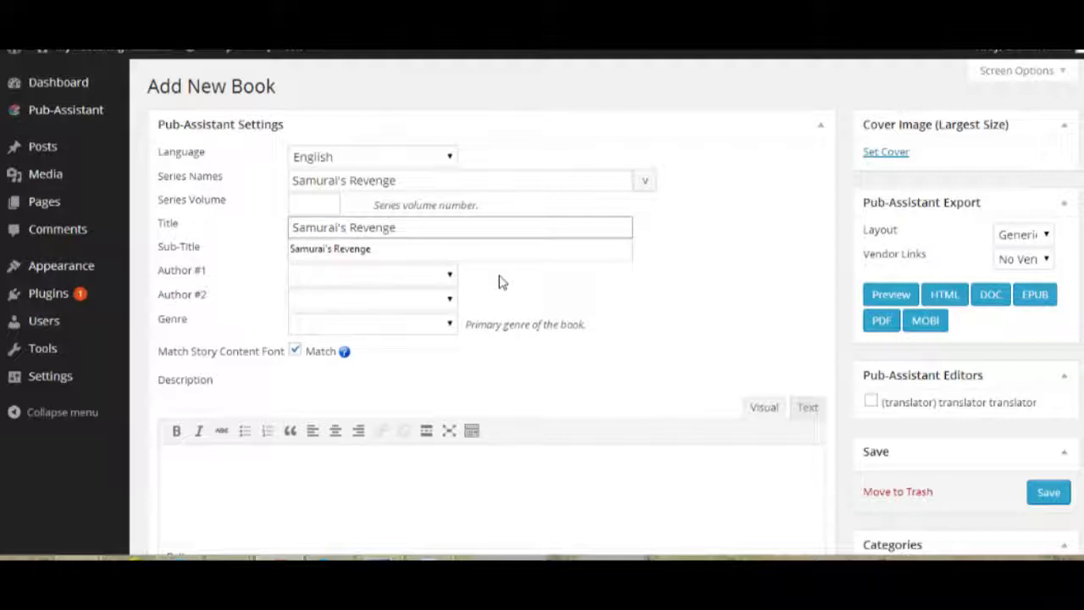
pyautogui.click(482, 254)
pyautogui.click(341, 247)
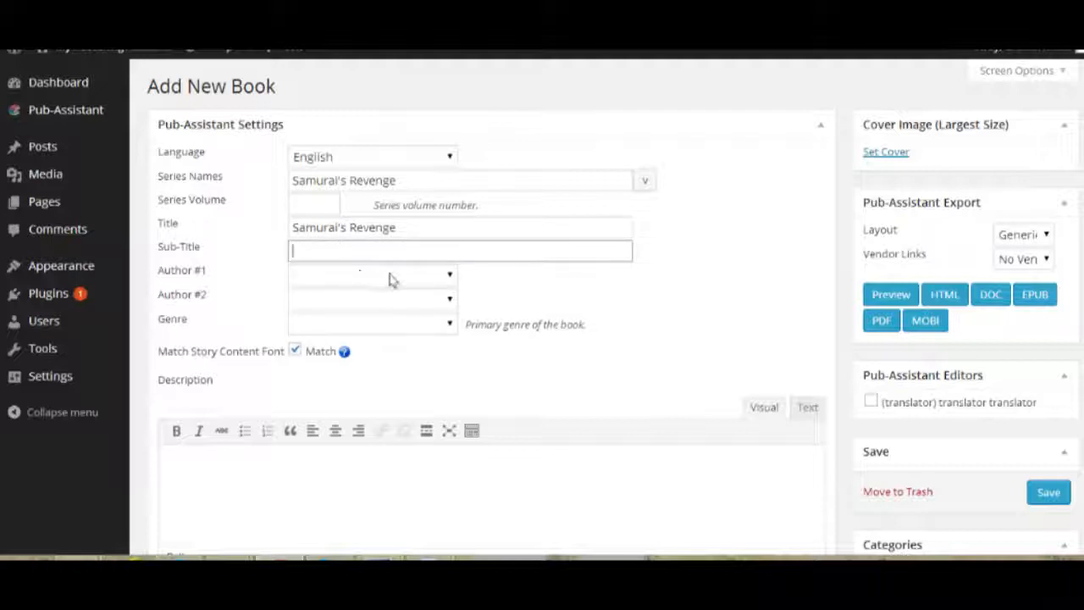
# Choose Betty Boop as Author #1, leave Author #2 empty, and set the genre to Paranormal.
pyautogui.click(449, 279)
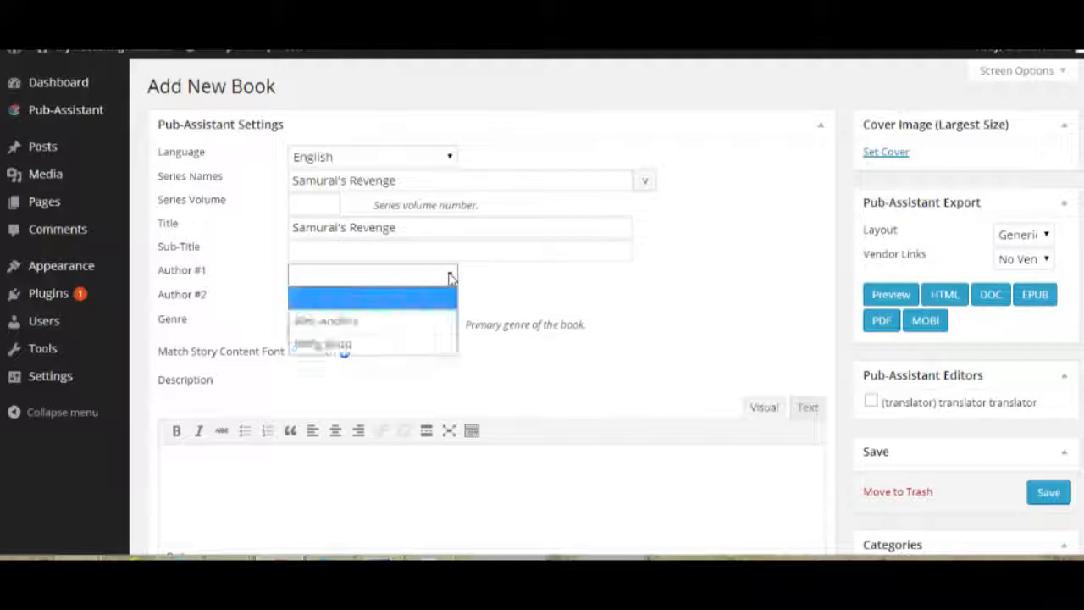
pyautogui.click(380, 348)
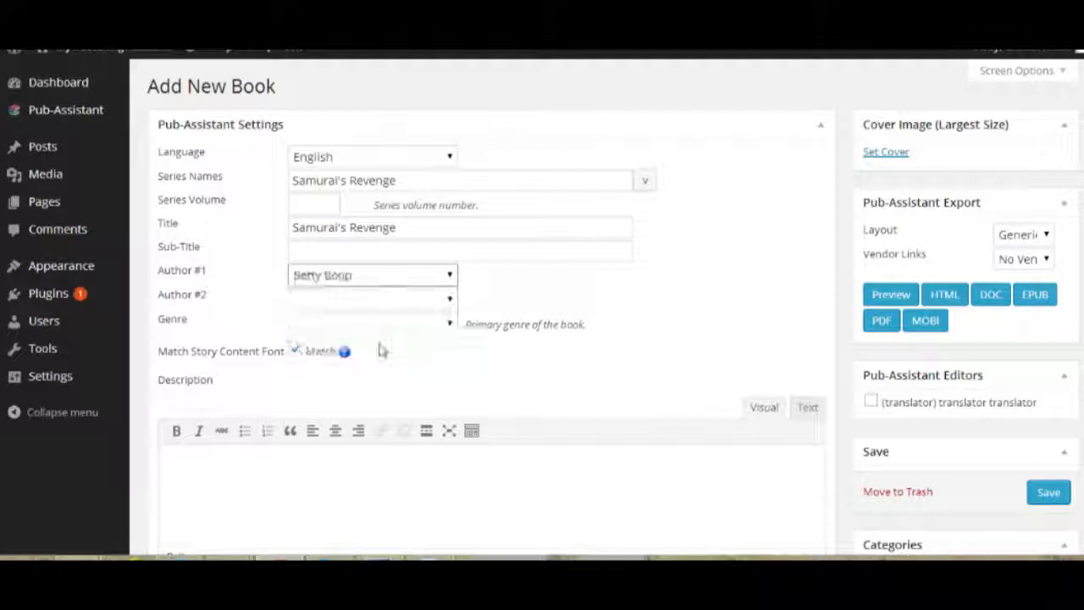
pyautogui.click(443, 301)
pyautogui.click(443, 301)
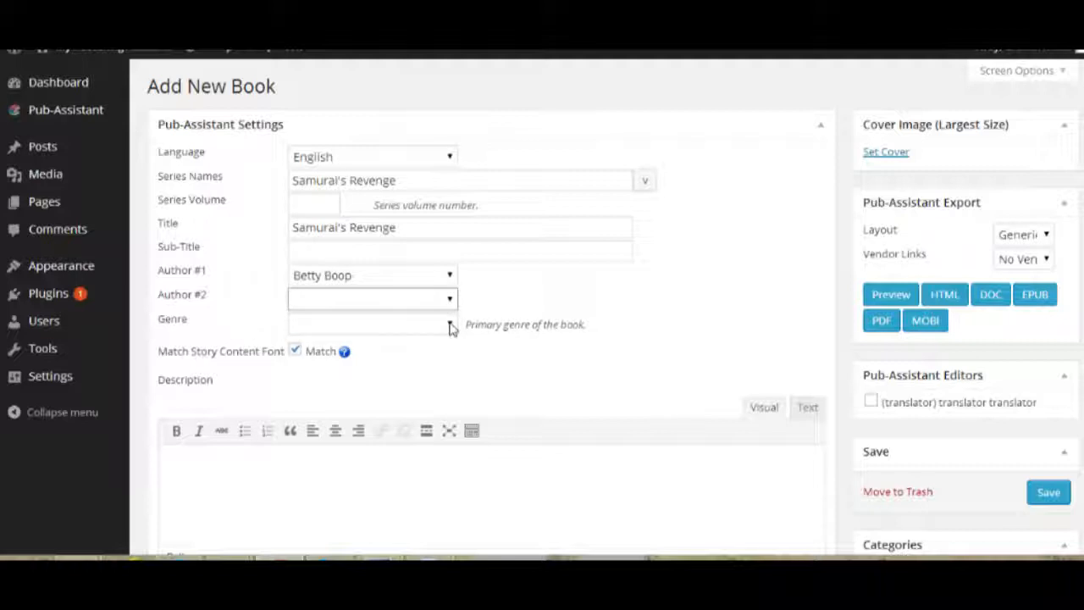
pyautogui.click(450, 328)
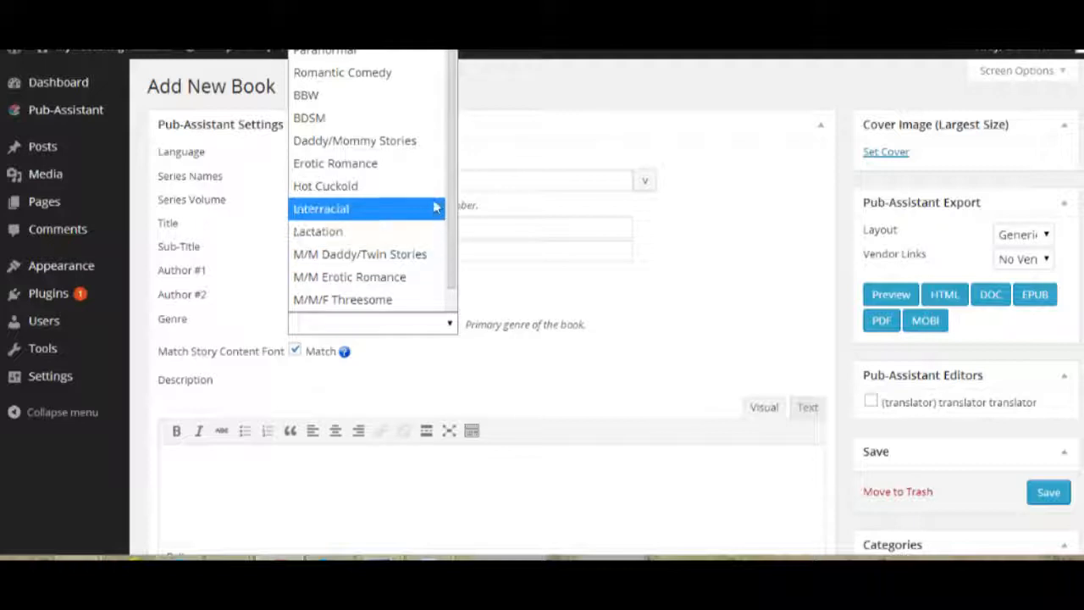
pyautogui.click(382, 52)
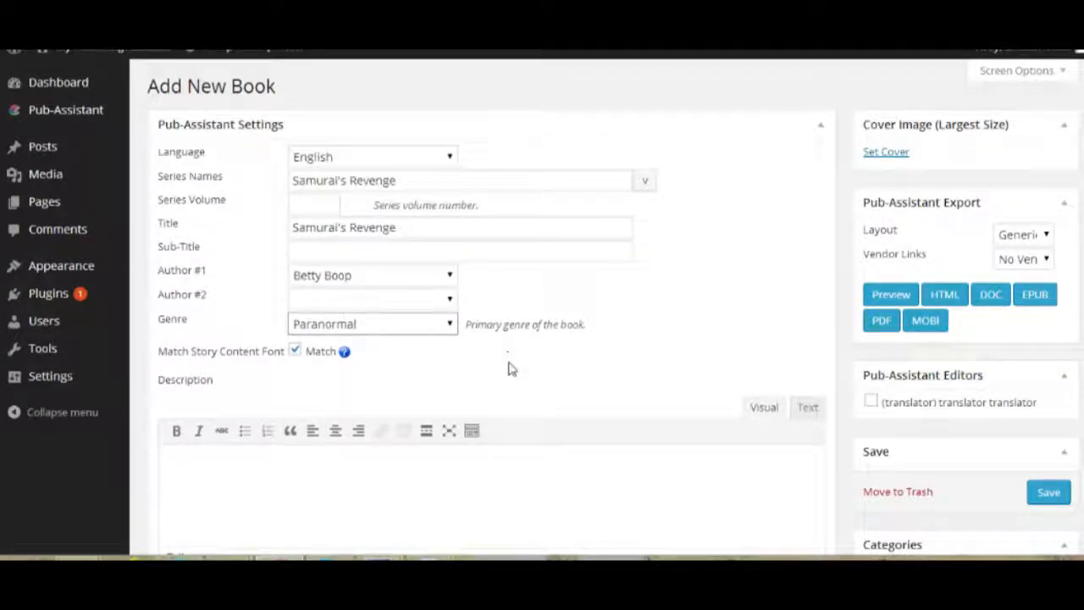
pyautogui.click(468, 367)
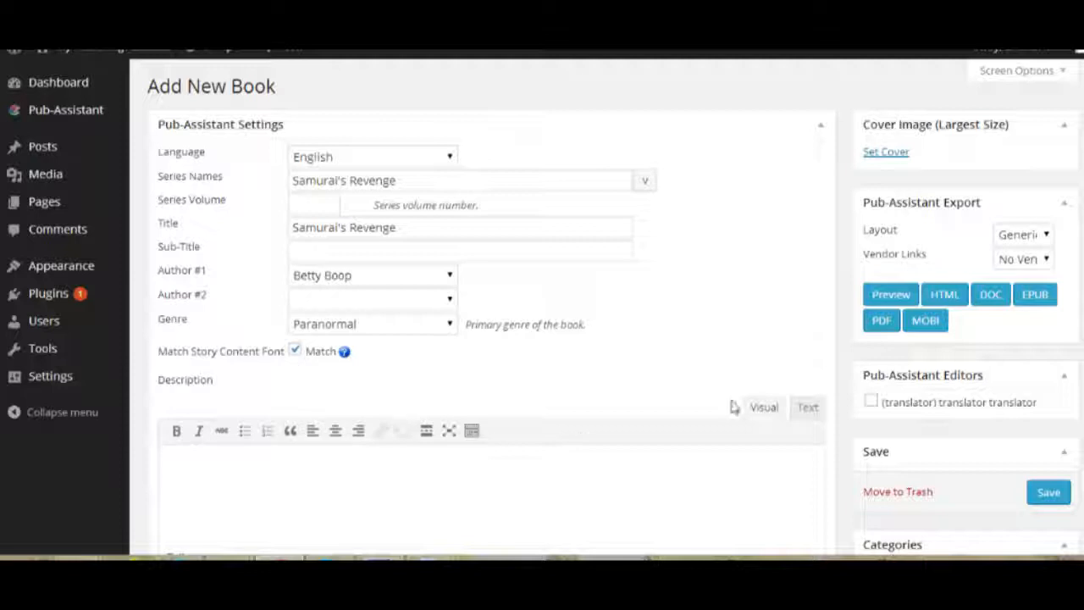
# Paste the full blurb beginning "The extinction of humanity approaches…" into the book's Description.
pyautogui.scroll(-4, 839, 392)
pyautogui.scroll(1, 838, 392)
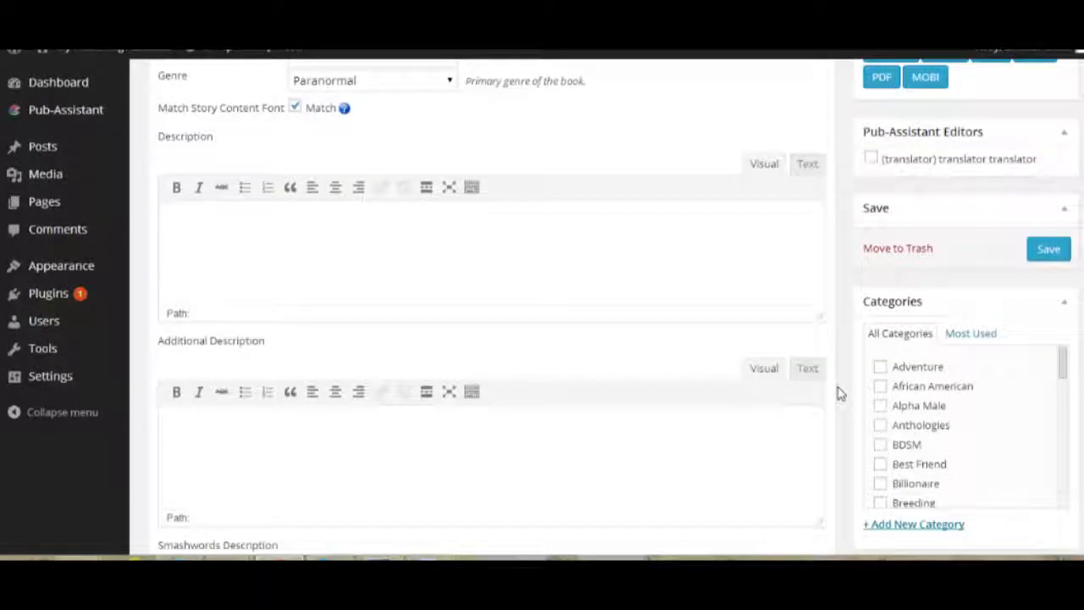
pyautogui.click(420, 280)
pyautogui.hotkey('ctrl', 'v')
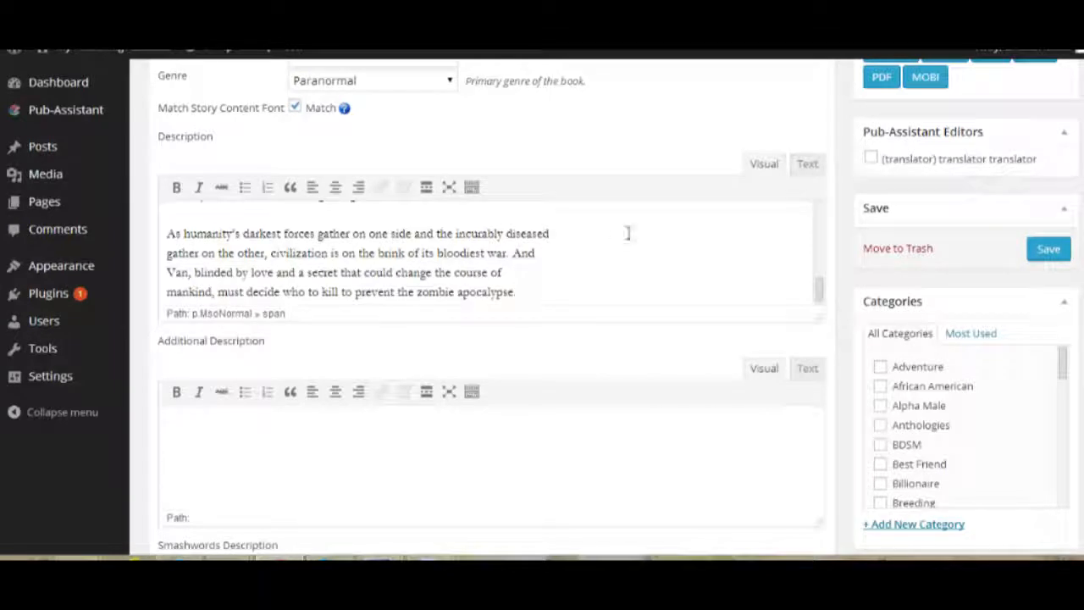
pyautogui.moveTo(820, 273); pyautogui.dragTo(839, 208)
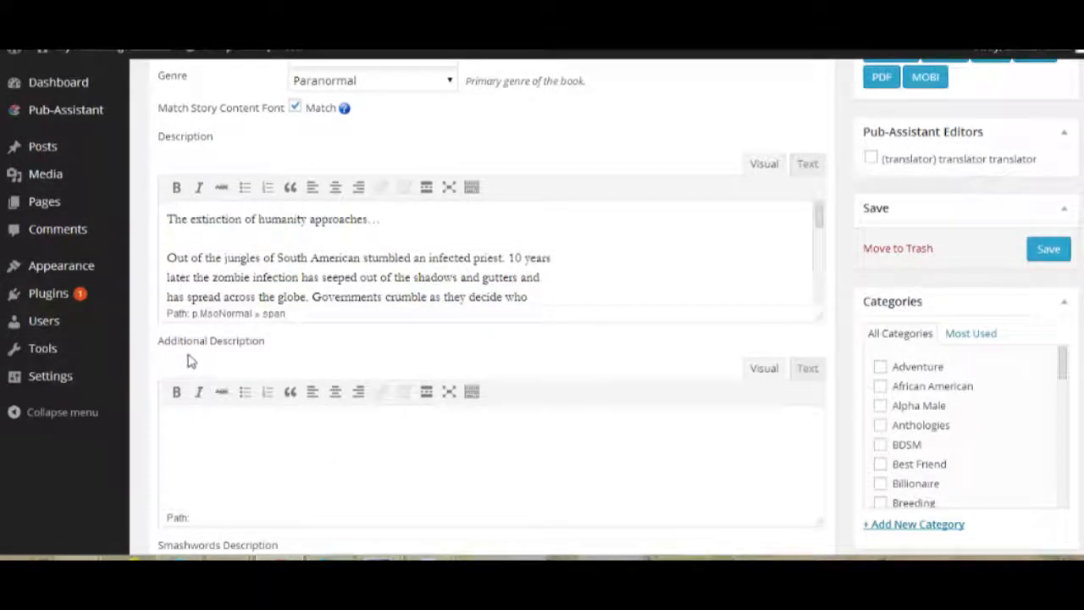
# Paste the shortened zombie-apocalypse blurb into the Smashwords Description, leaving the Additional Description empty.
pyautogui.scroll(-1, 847, 364)
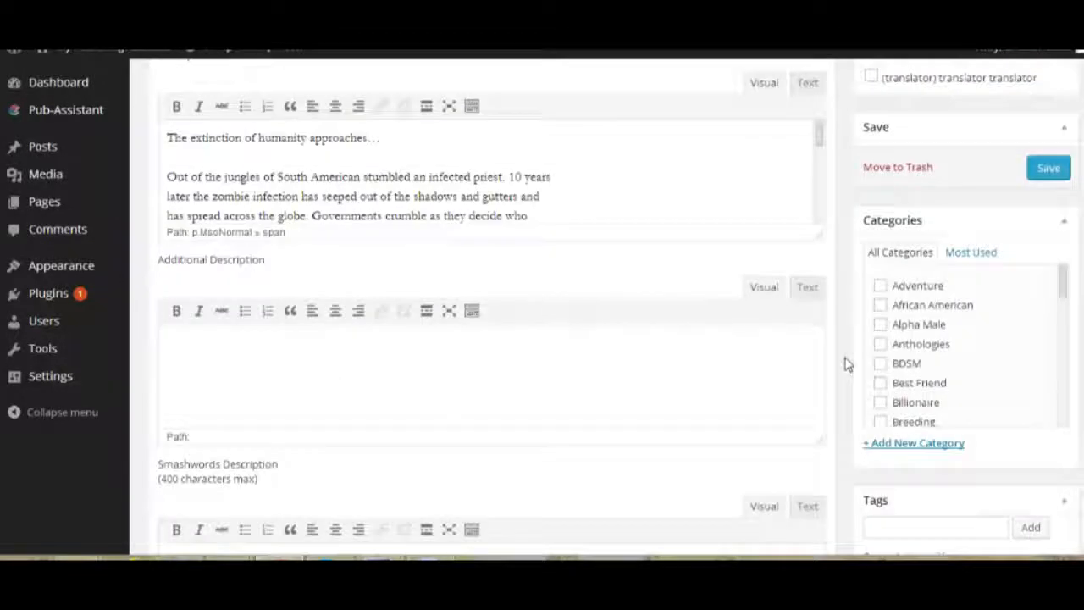
pyautogui.scroll(-2, 847, 364)
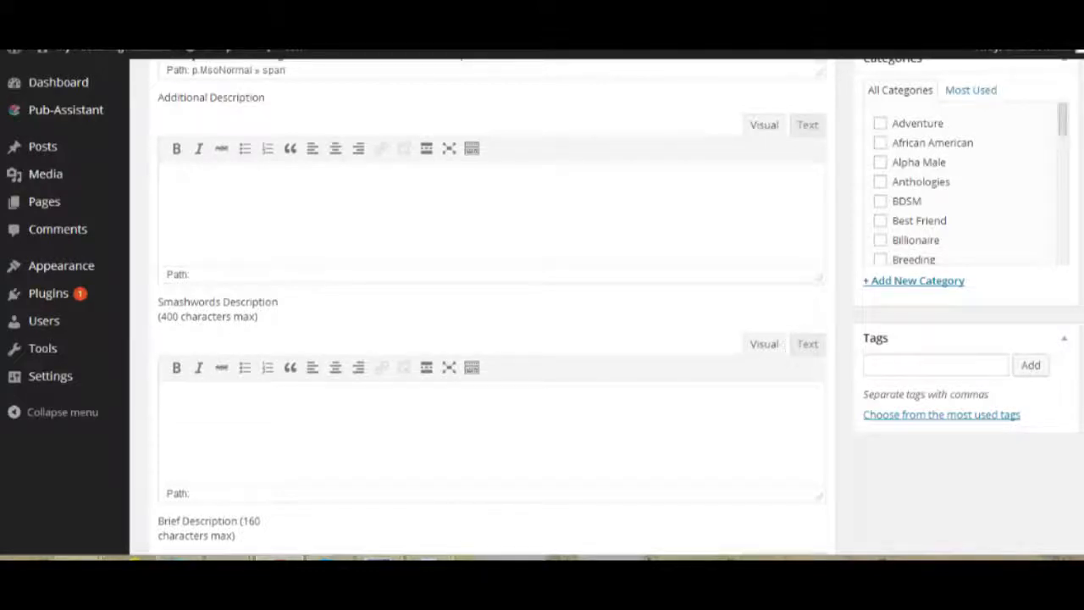
pyautogui.hotkey('ctrl', 'v')
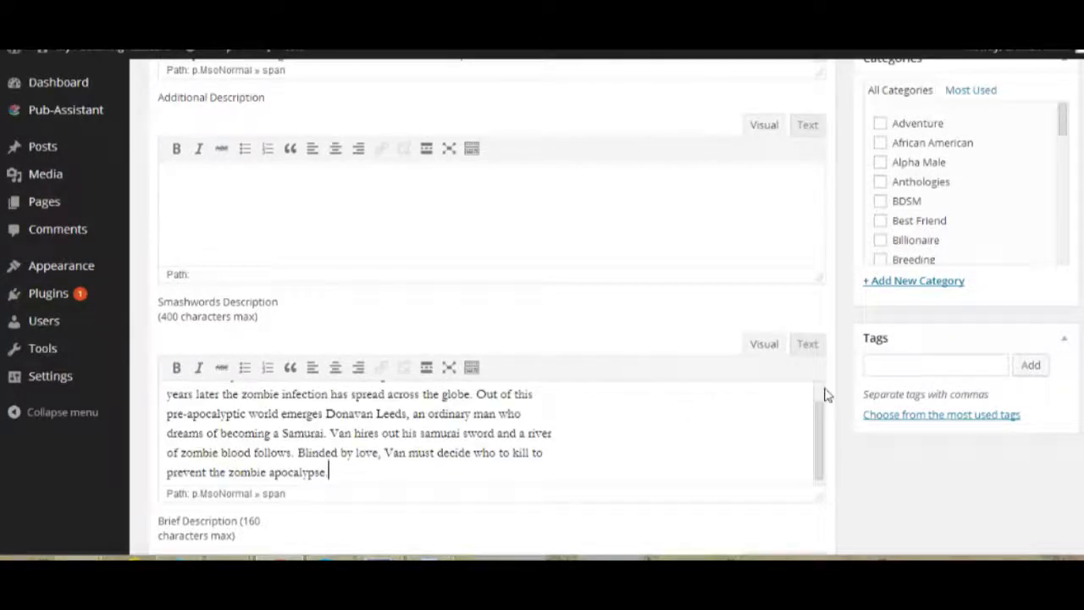
# Switch to the Word manuscript and reveal the formatting of a passage in Chapter 1's first paragraph.
pyautogui.scroll(-3, 854, 381)
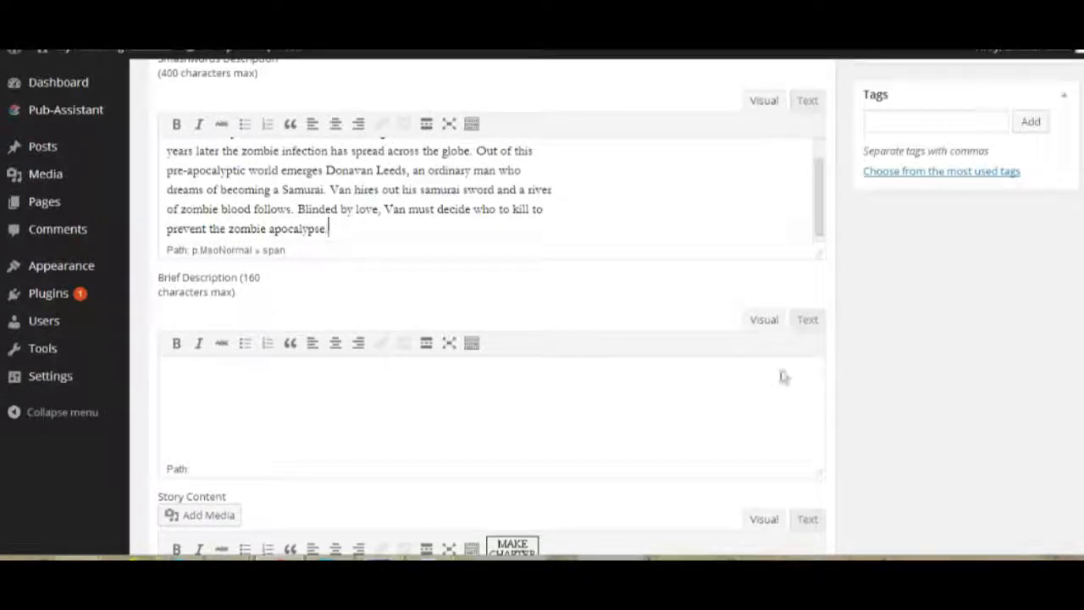
pyautogui.scroll(-2, 853, 378)
pyautogui.scroll(-2, 854, 377)
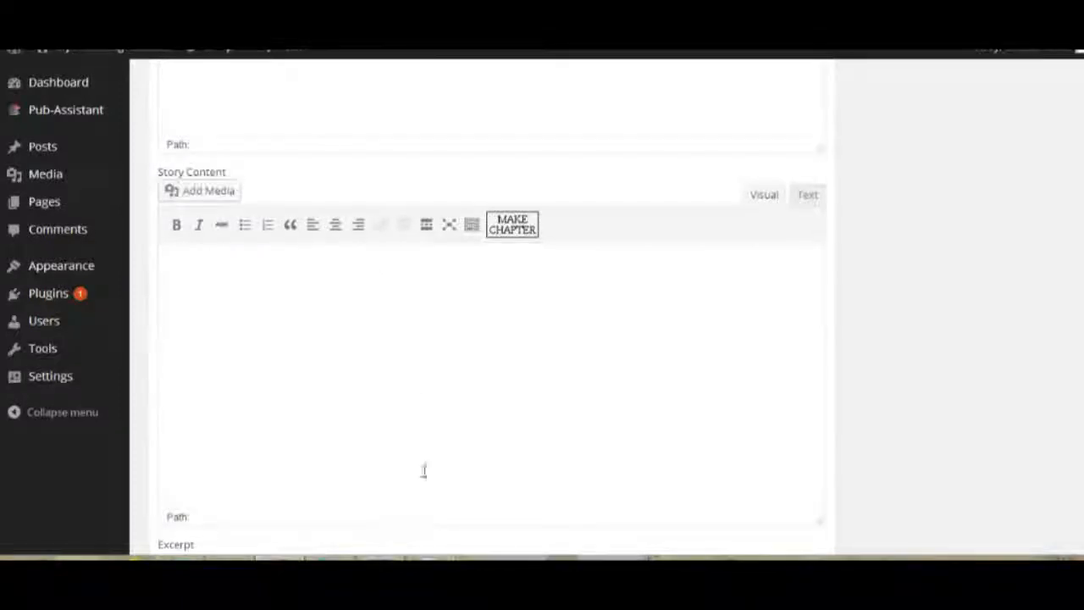
pyautogui.hotkey('alt', 'Tab')
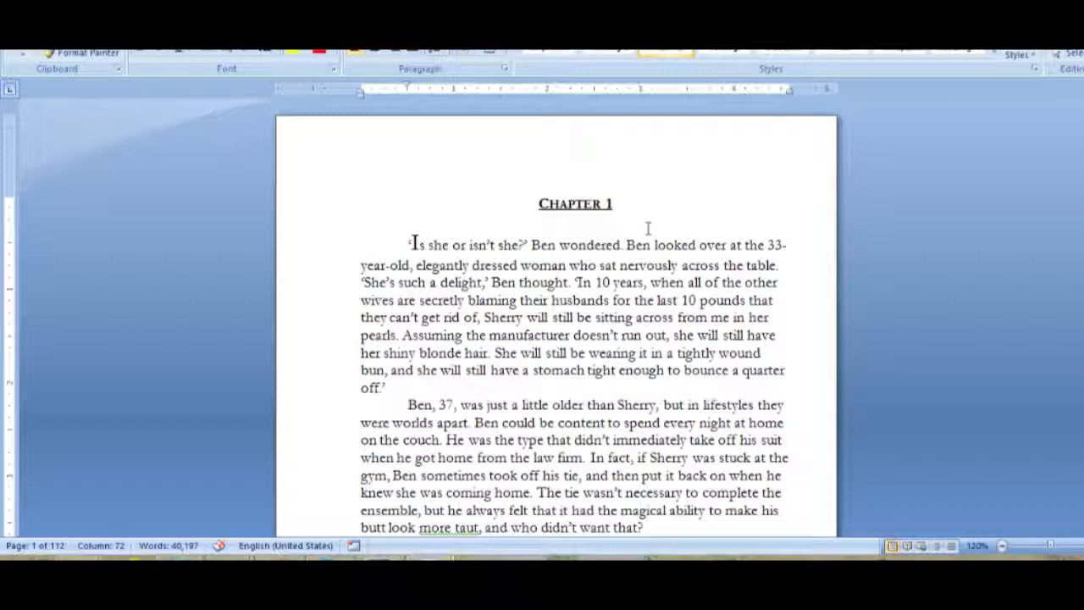
pyautogui.click(572, 353)
pyautogui.keyDown('shift'); pyautogui.click(492, 265); pyautogui.keyUp('shift')
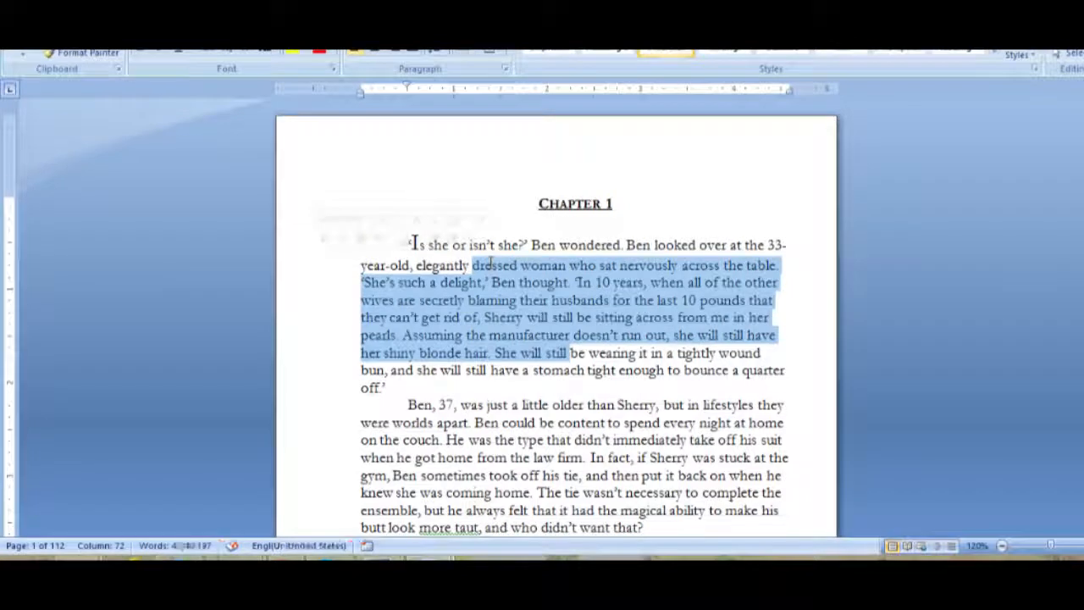
pyautogui.hotkey('shift', 'F1')
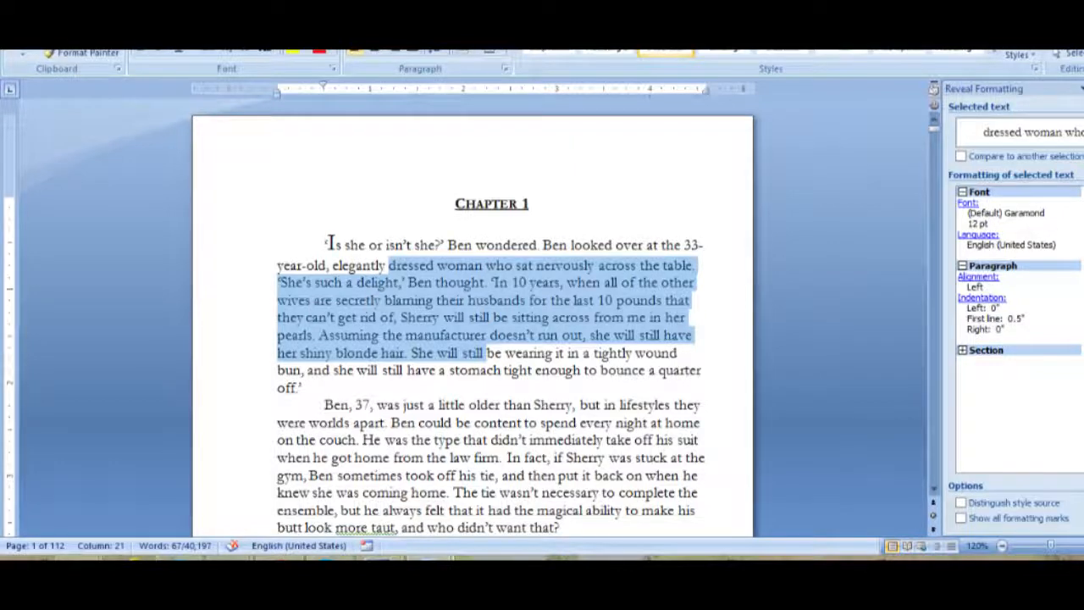
pyautogui.hotkey('shift', 'F1')
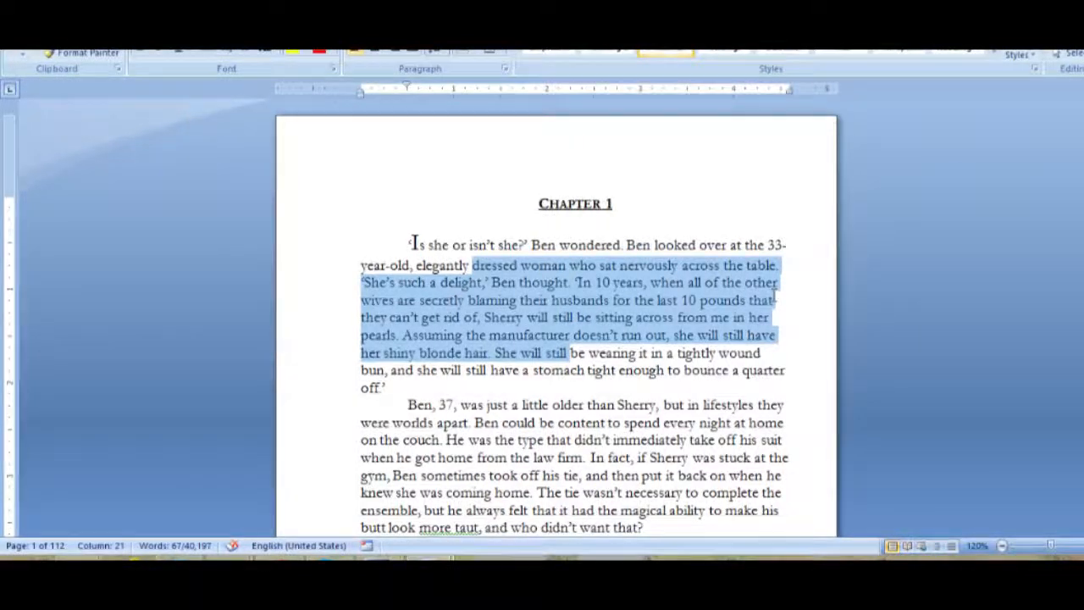
# Copy the entire Word manuscript and paste it into the book's Story Content in WordPress.
pyautogui.hotkey('ctrl', 'a')
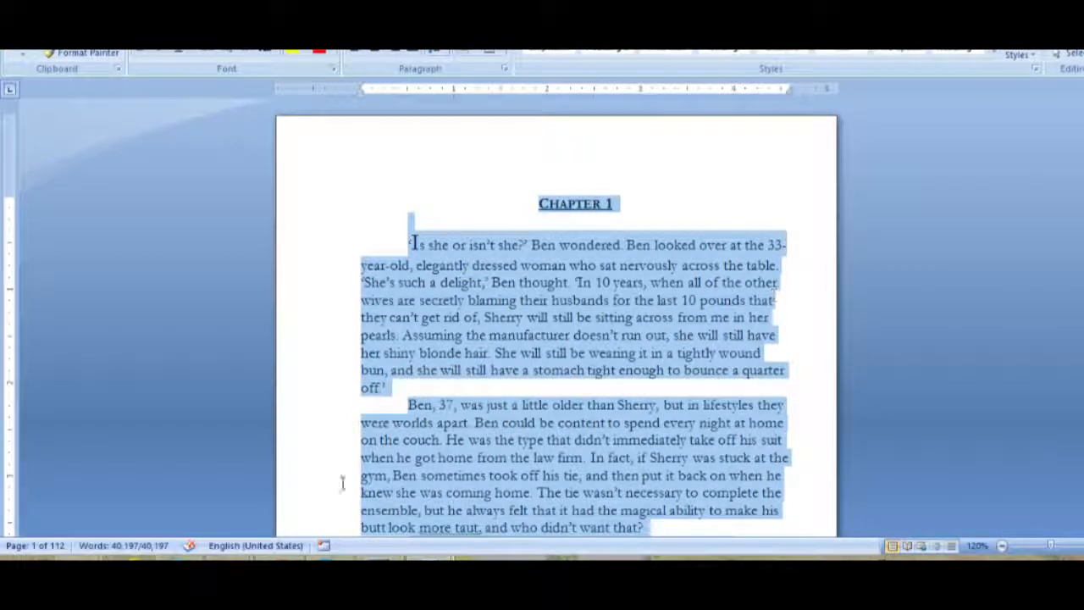
pyautogui.hotkey('alt', 'Tab')
pyautogui.click(356, 336)
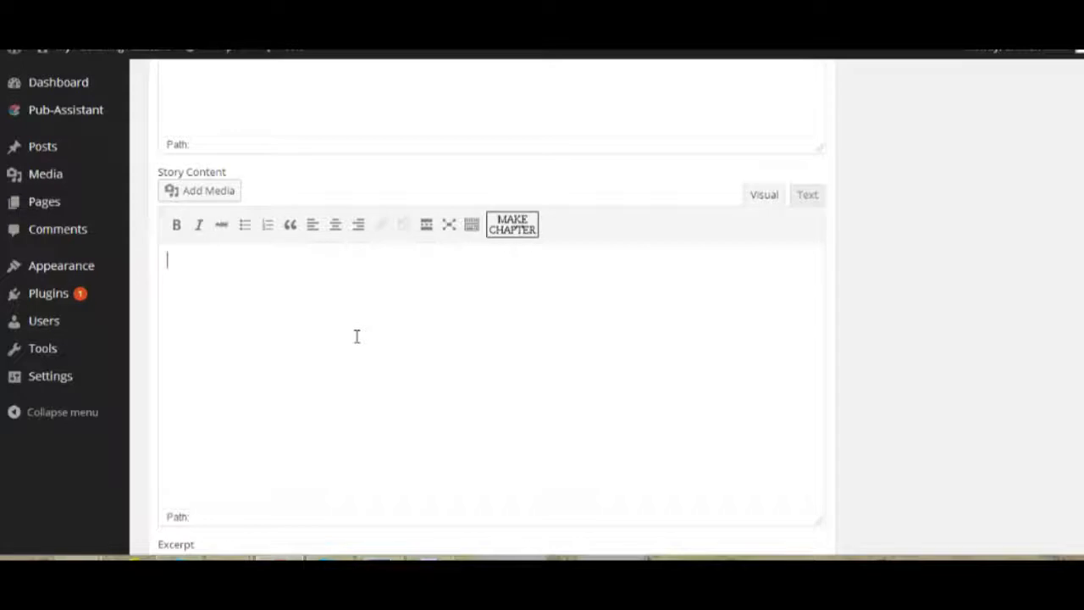
pyautogui.hotkey('ctrl', 'v')
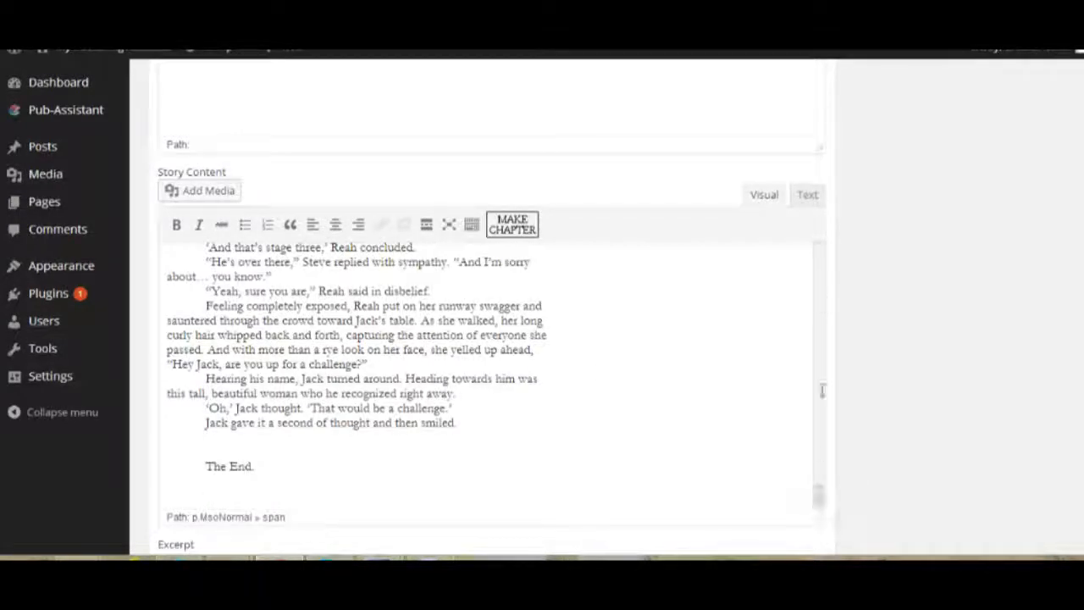
pyautogui.moveTo(818, 497); pyautogui.dragTo(826, 252)
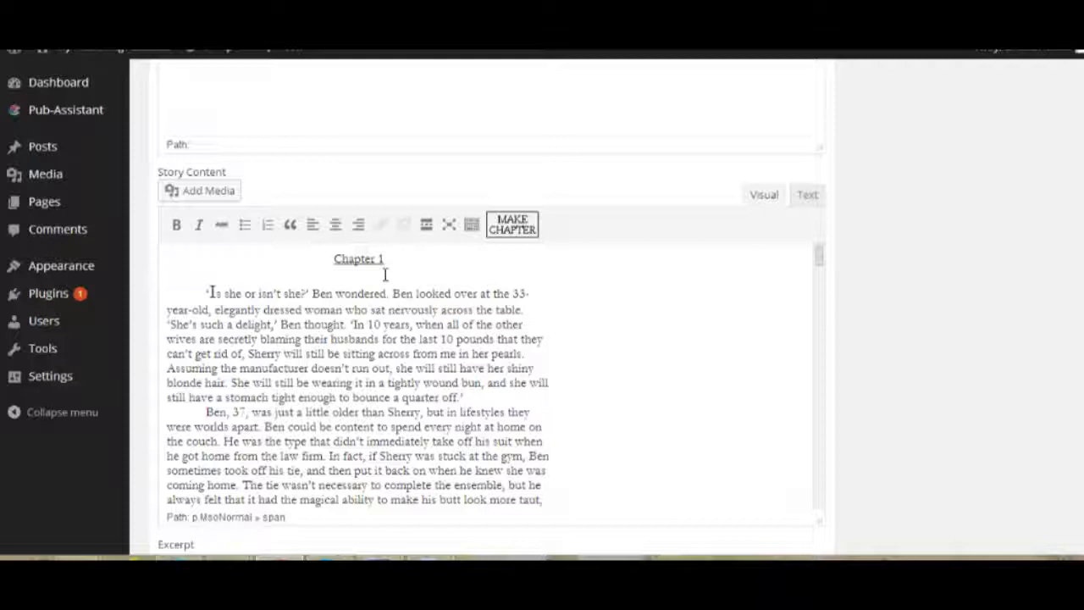
# Mark the "Chapter 1" and "Chapter 2" headings in the Story Content as chapter breaks.
pyautogui.moveTo(385, 259); pyautogui.dragTo(336, 263)
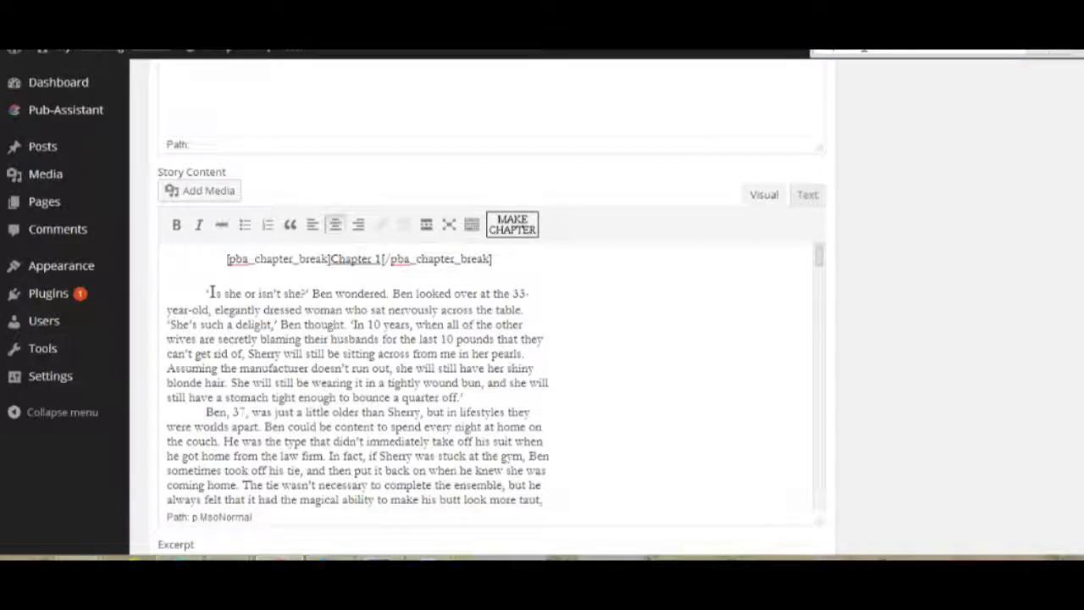
pyautogui.press('Return')
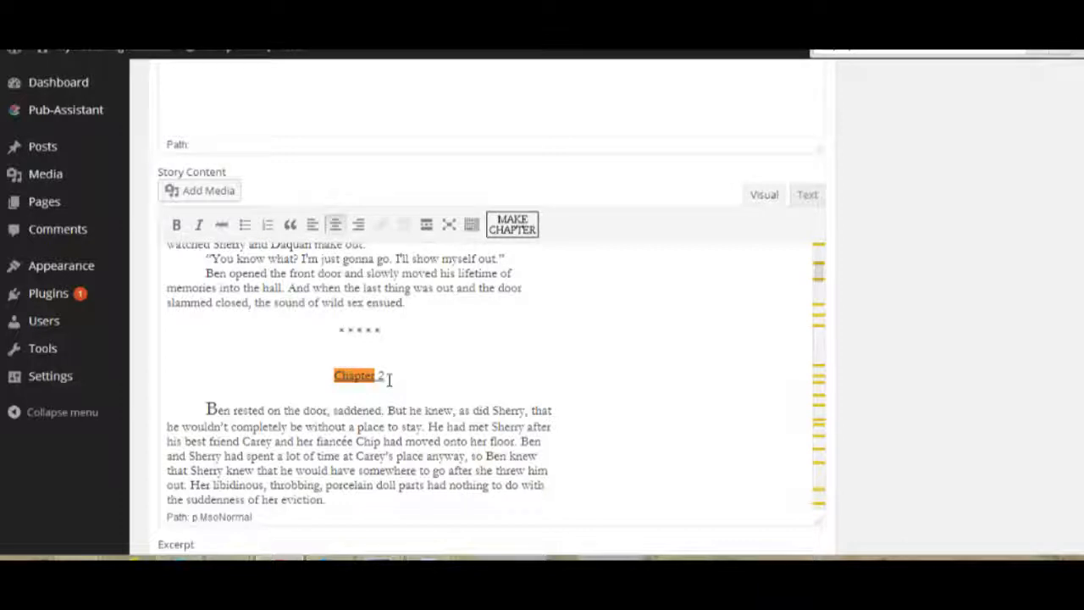
pyautogui.moveTo(389, 376); pyautogui.dragTo(334, 376)
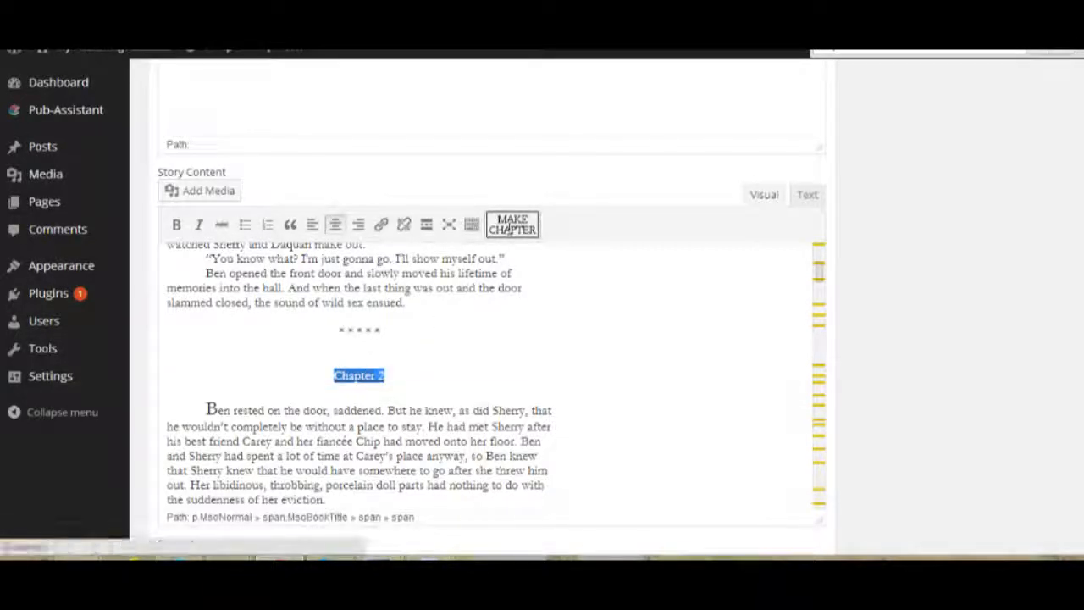
pyautogui.click(512, 225)
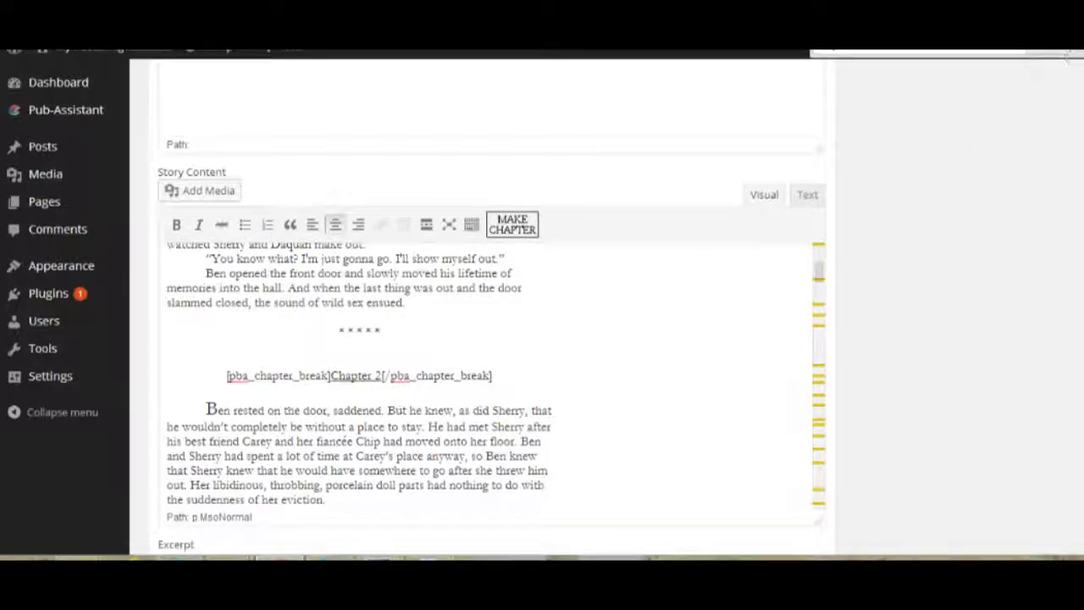
# Mark the "Chapter 3" heading in the Story Content as a chapter break.
pyautogui.click(1063, 53)
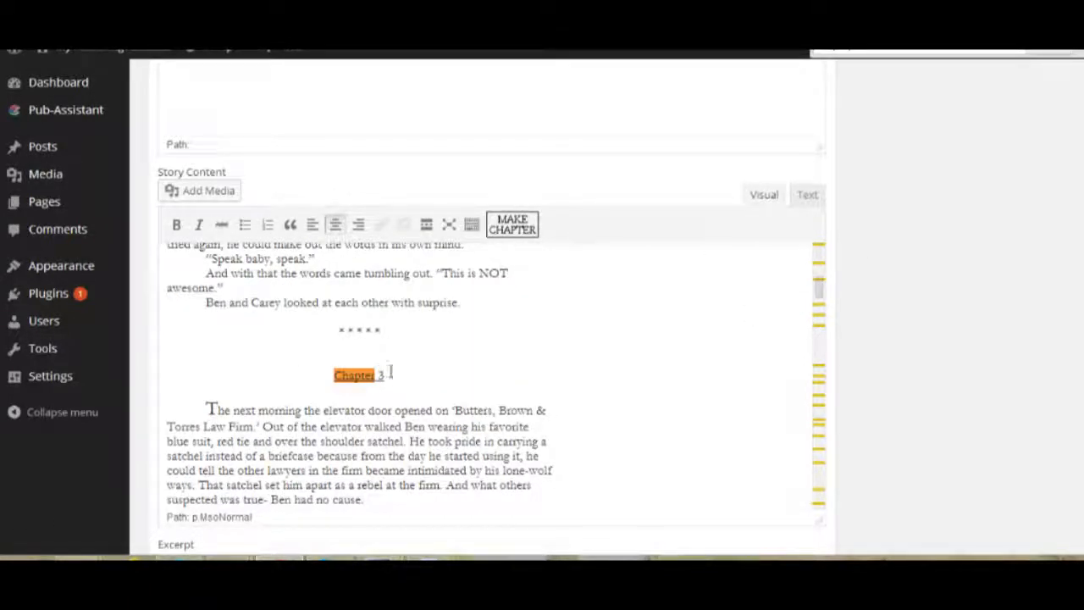
pyautogui.moveTo(388, 375); pyautogui.dragTo(334, 375)
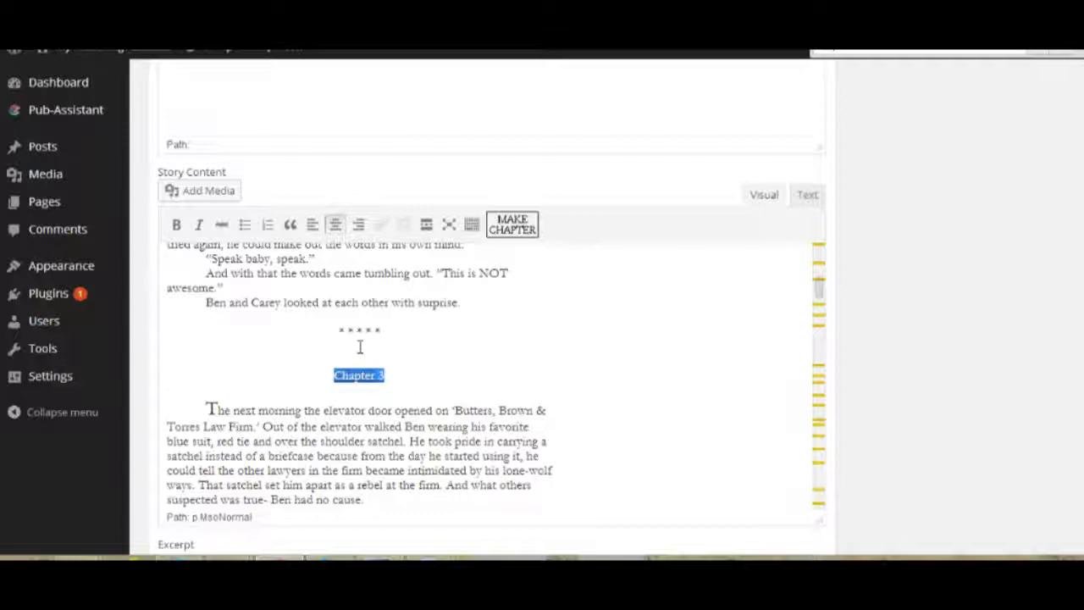
pyautogui.click(518, 227)
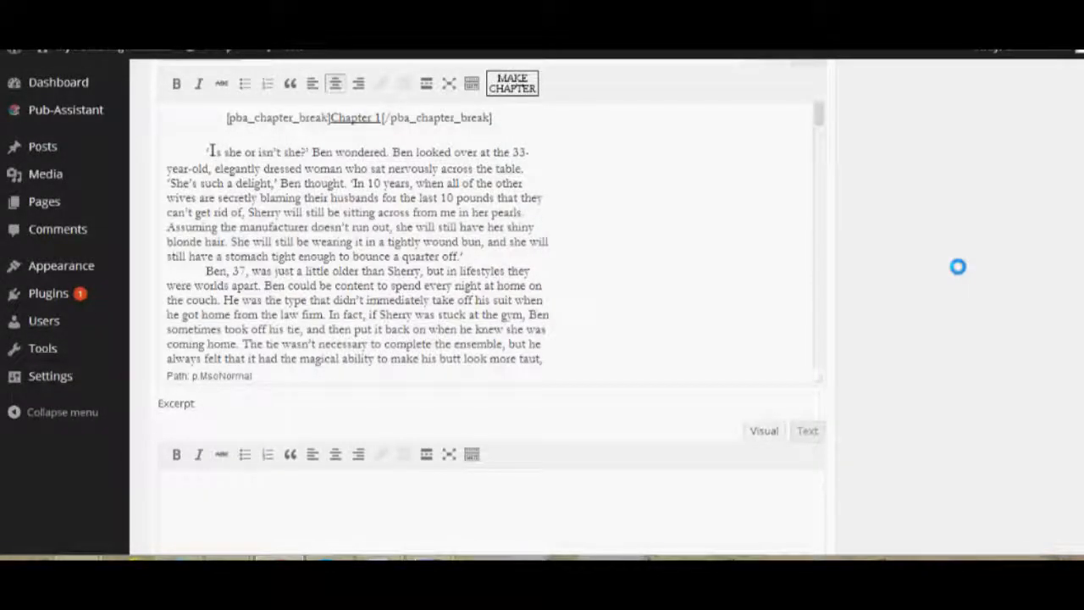
# Paste the copied "Chapter 1 Sex and Zombies" passage into the book's Excerpt.
pyautogui.scroll(-2, 957, 267)
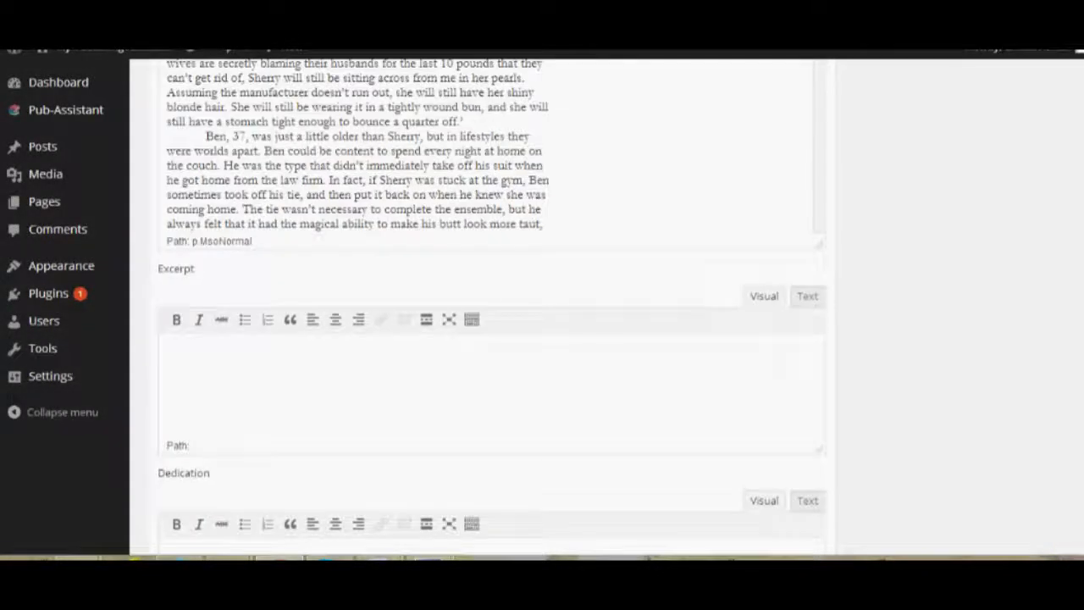
pyautogui.scroll(-1, 695, 316)
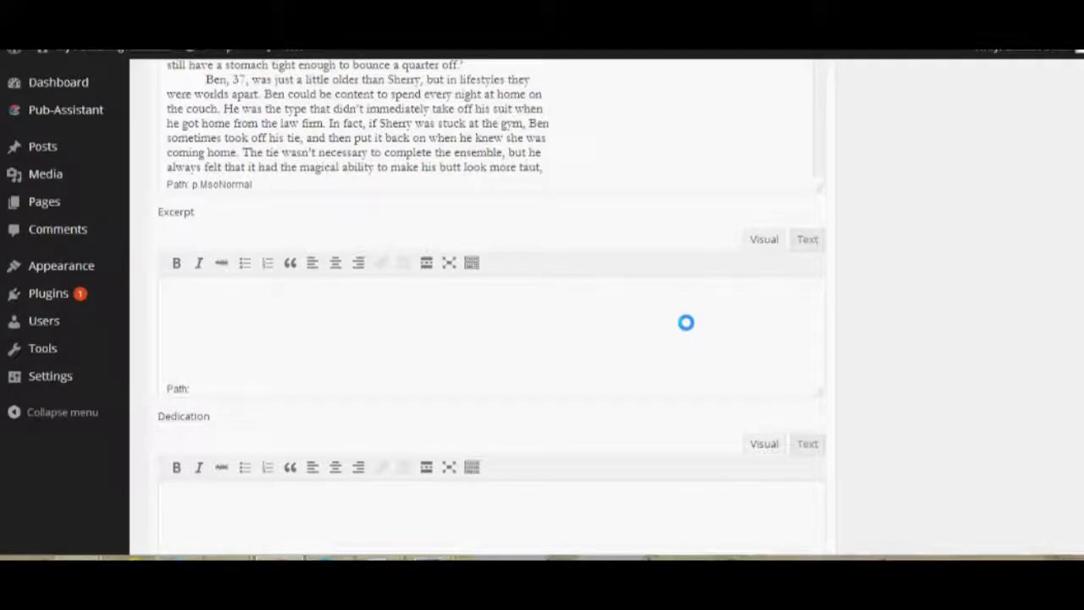
pyautogui.hotkey('ctrl', 'v')
pyautogui.moveTo(818, 370); pyautogui.dragTo(818, 289)
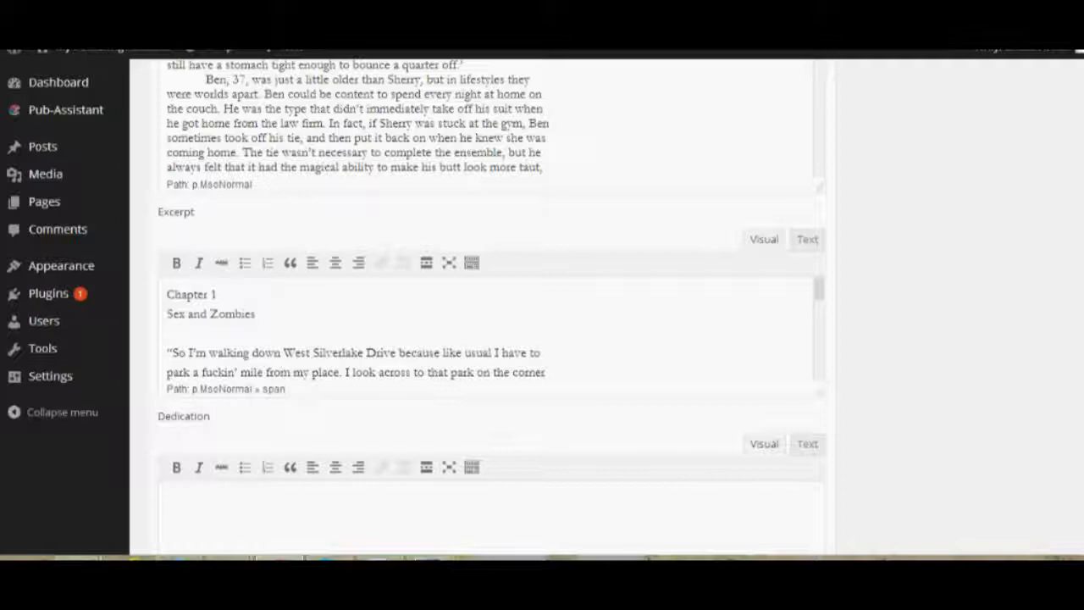
# Leave the Dedication empty and set the Word Count to 60000.
pyautogui.scroll(-3, 677, 249)
pyautogui.click(677, 249)
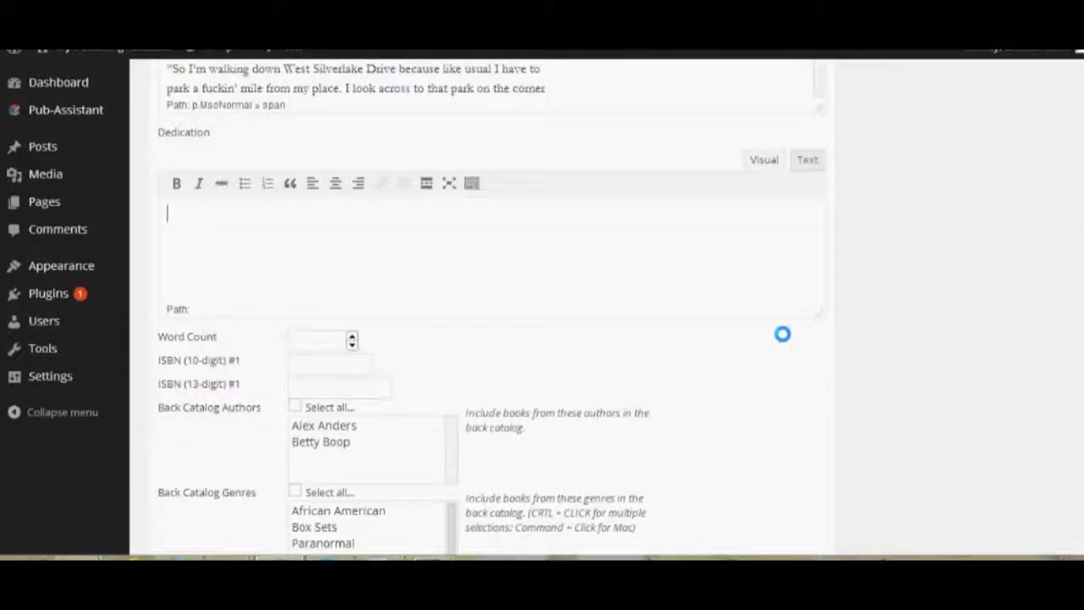
pyautogui.click(321, 343)
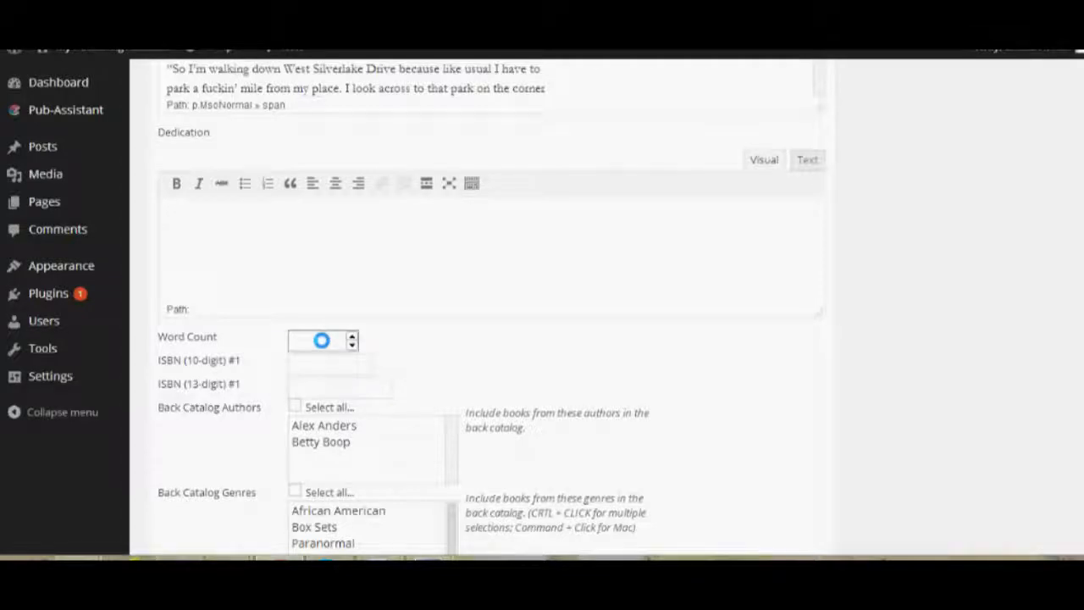
pyautogui.write('60000')
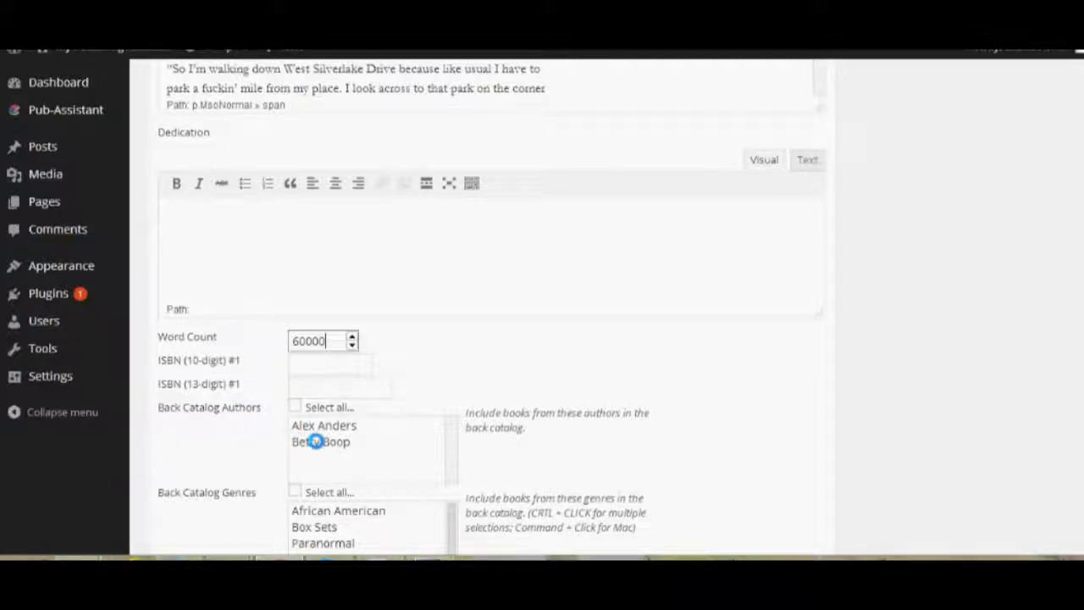
# Include Betty Boop as the back catalog author and all back catalog genres except BDSM.
pyautogui.click(315, 441)
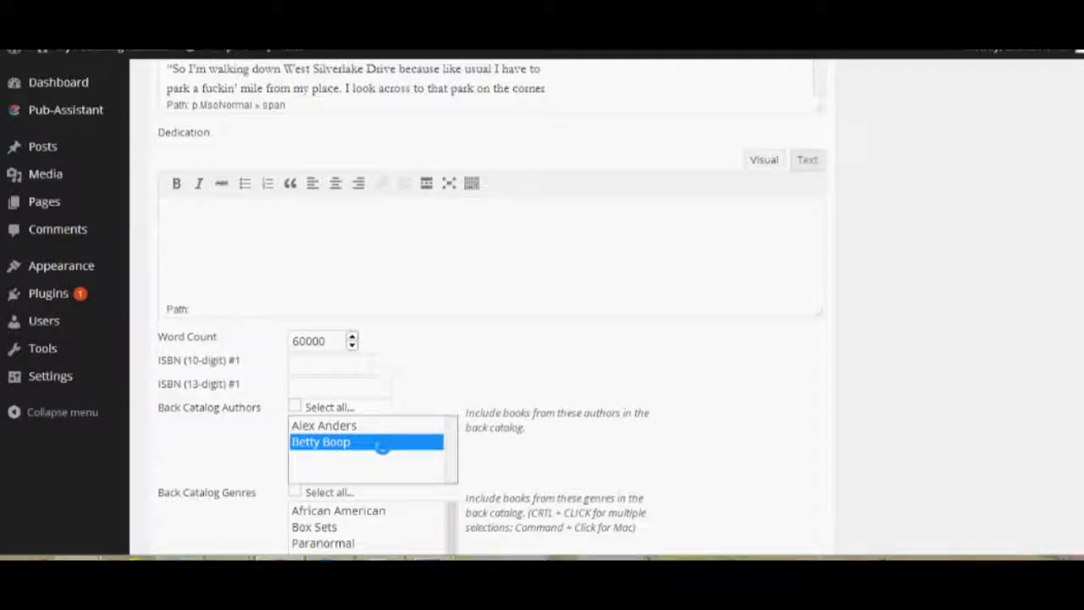
pyautogui.scroll(-2, 734, 409)
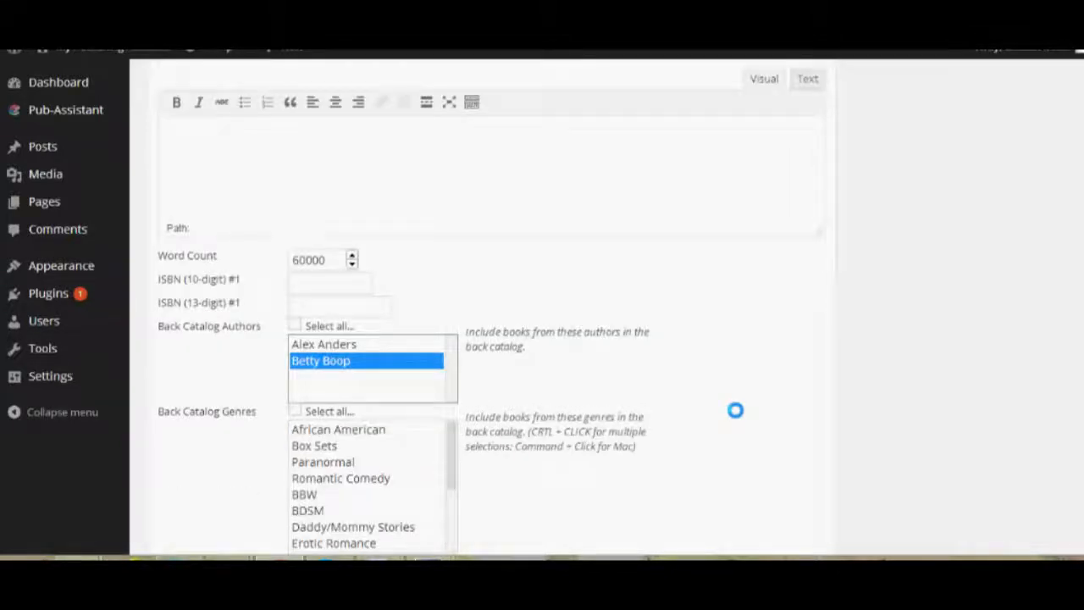
pyautogui.scroll(-2, 584, 409)
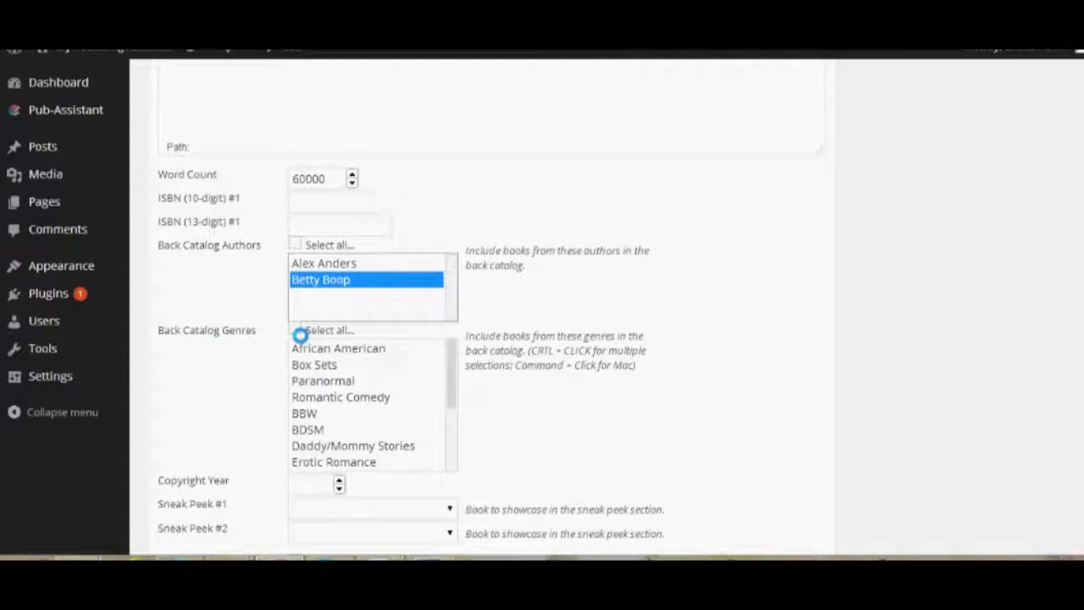
pyautogui.click(297, 331)
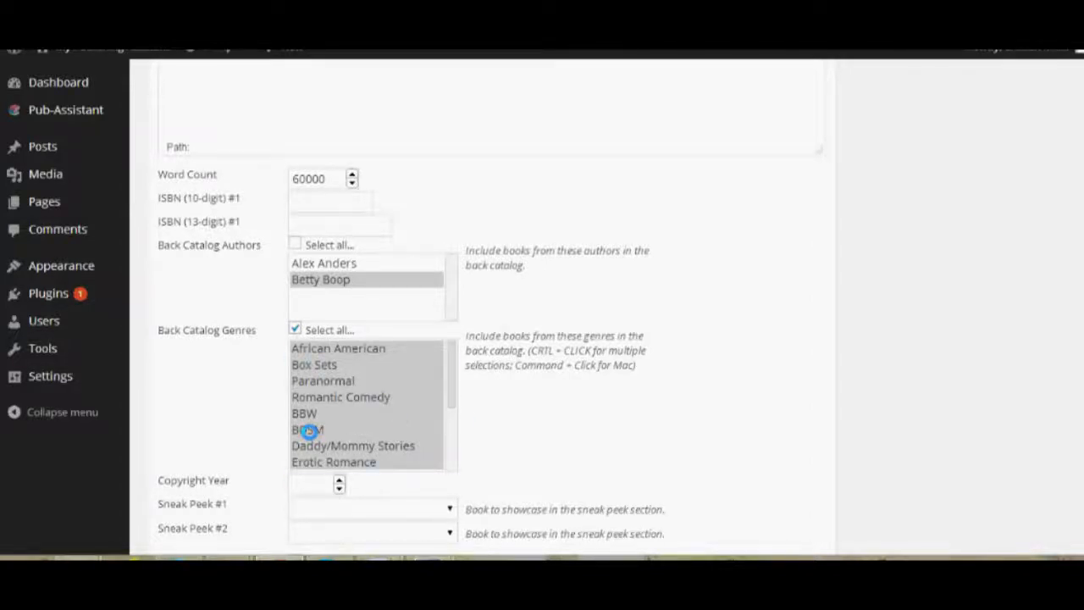
pyautogui.keyDown('ctrl'); pyautogui.click(309, 430); pyautogui.keyUp('ctrl')
pyautogui.scroll(-1, 702, 409)
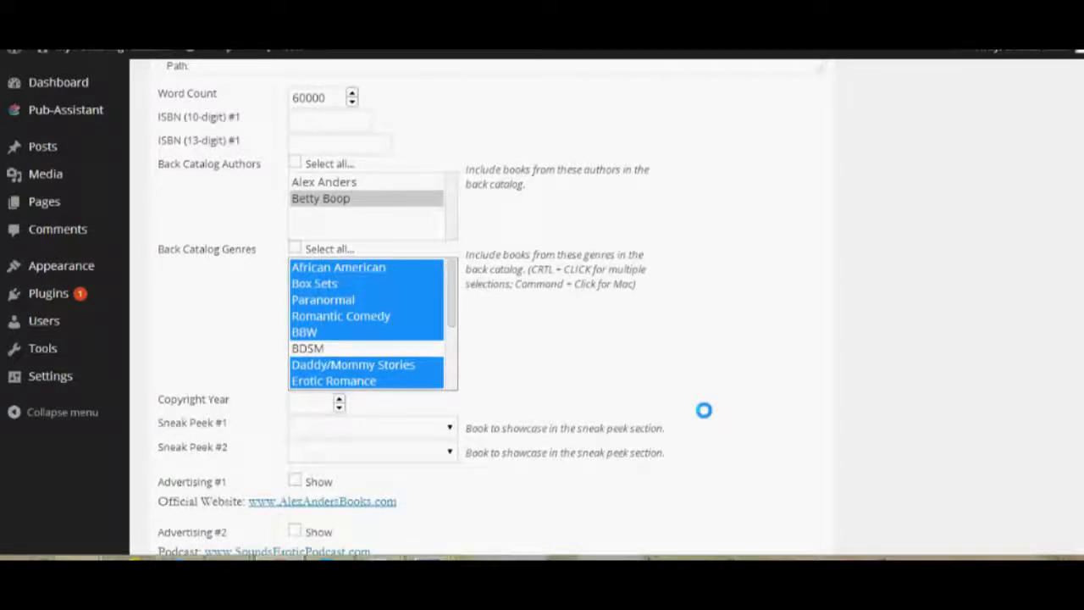
# Set the Copyright Year to 2014 and choose "Samurai Zombie Hunter" as Sneak Peek #1.
pyautogui.scroll(-1, 704, 410)
pyautogui.click(302, 321)
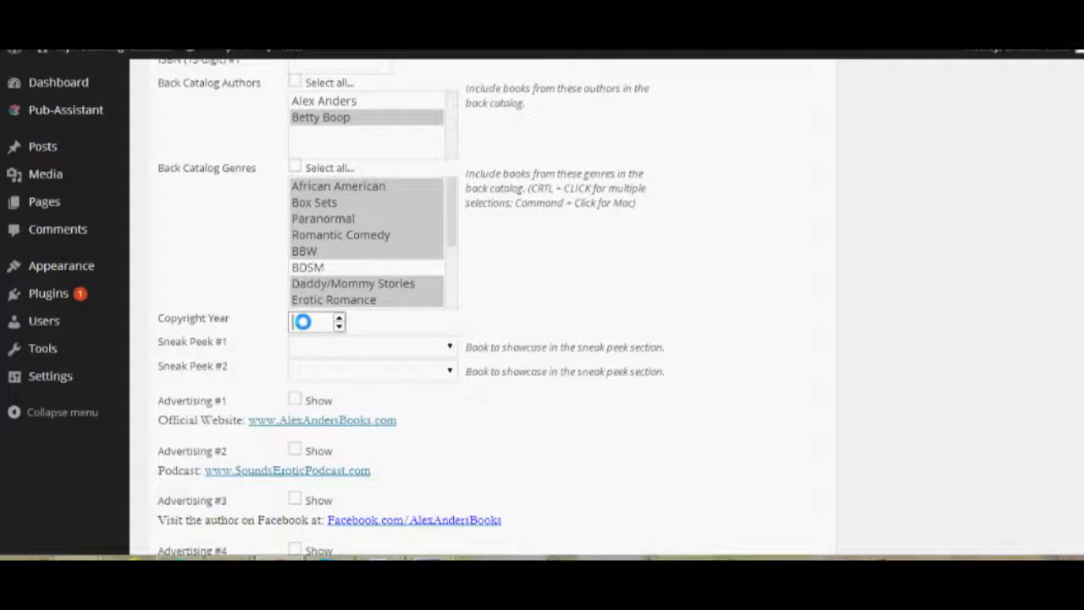
pyautogui.write('2014')
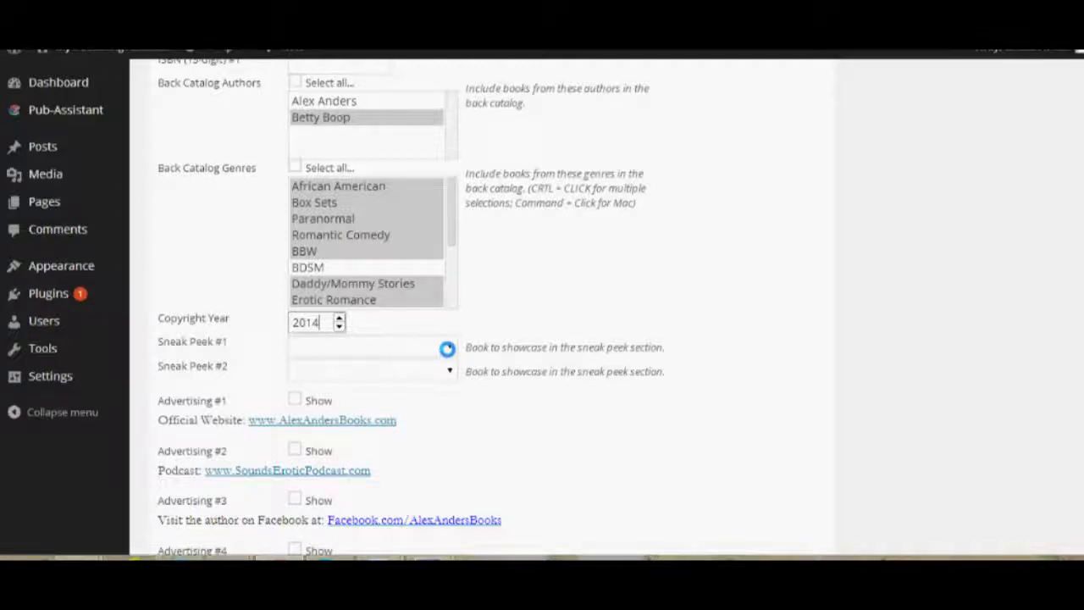
pyautogui.click(447, 348)
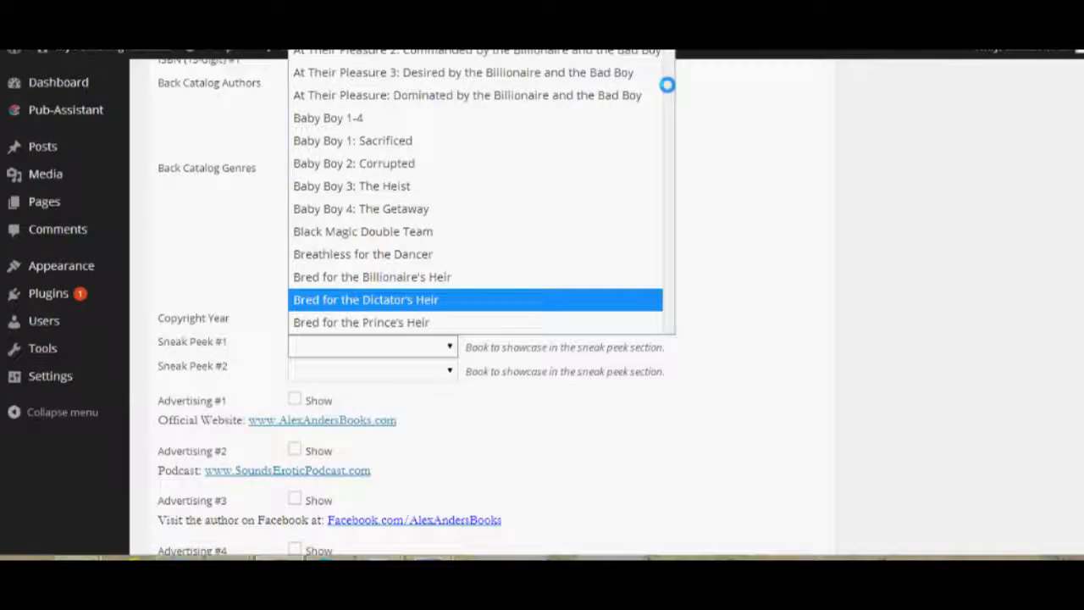
pyautogui.scroll(-5, 667, 84)
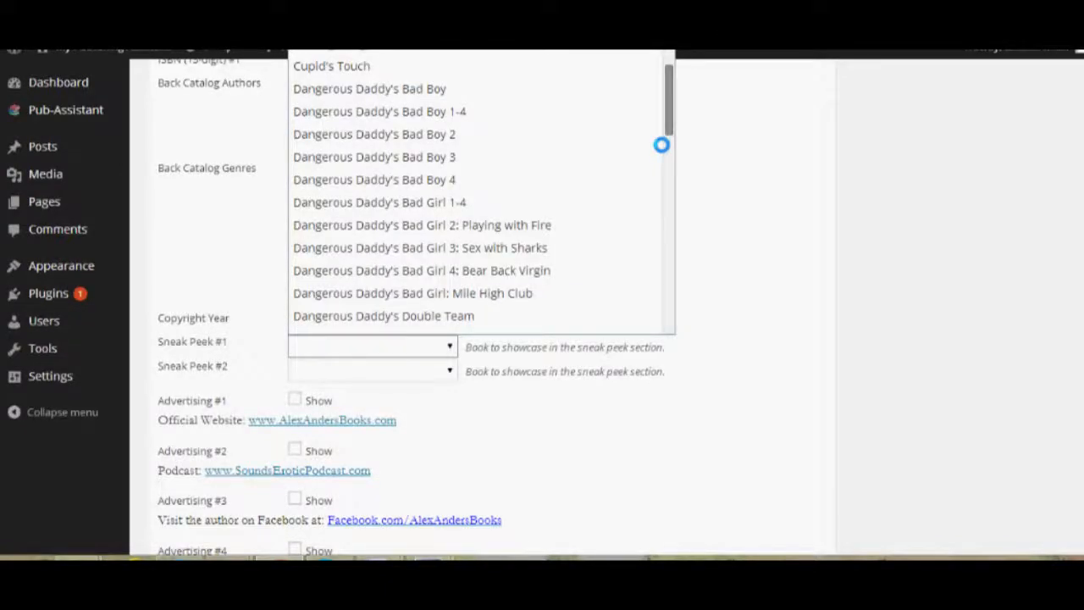
pyautogui.moveTo(668, 102); pyautogui.dragTo(670, 252)
pyautogui.scroll(-1, 462, 116)
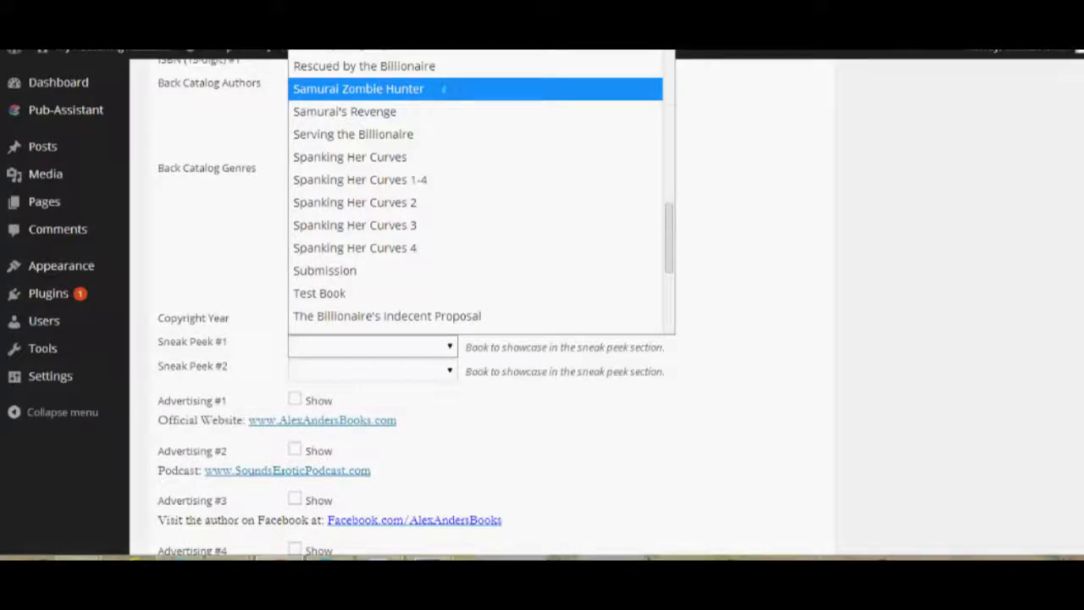
pyautogui.click(443, 89)
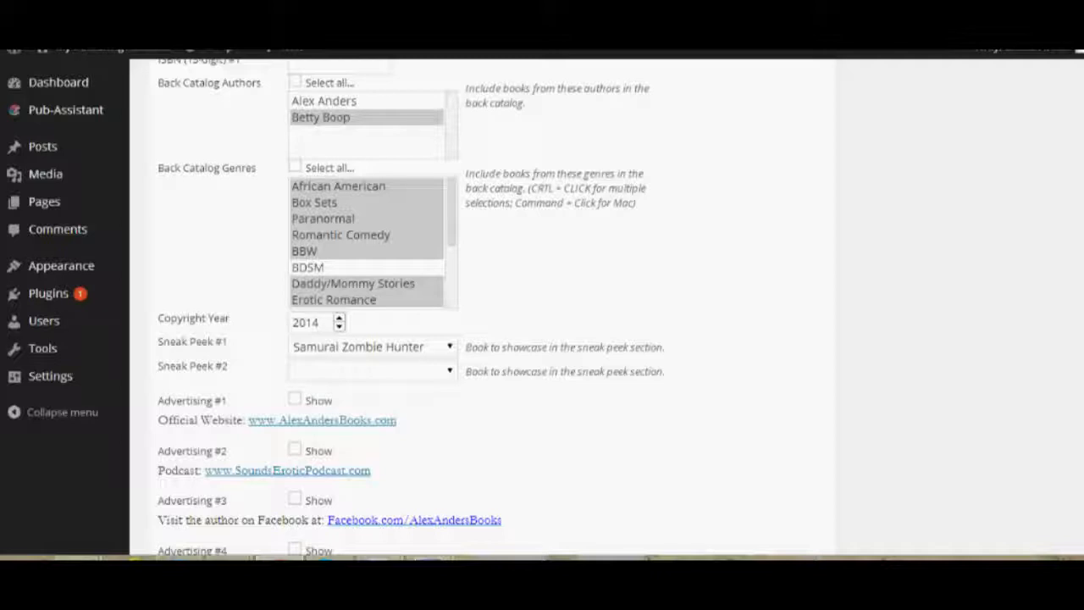
# Show Advertising #5 and #6, the ones for Betty Boop's website and mailing list.
pyautogui.scroll(-3, 332, 205)
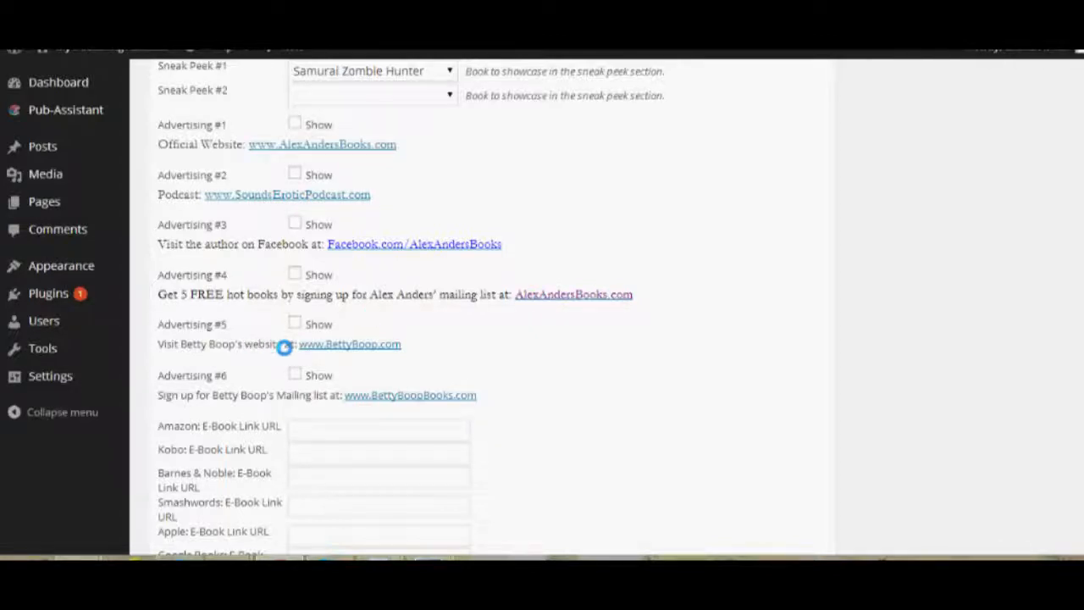
pyautogui.click(294, 323)
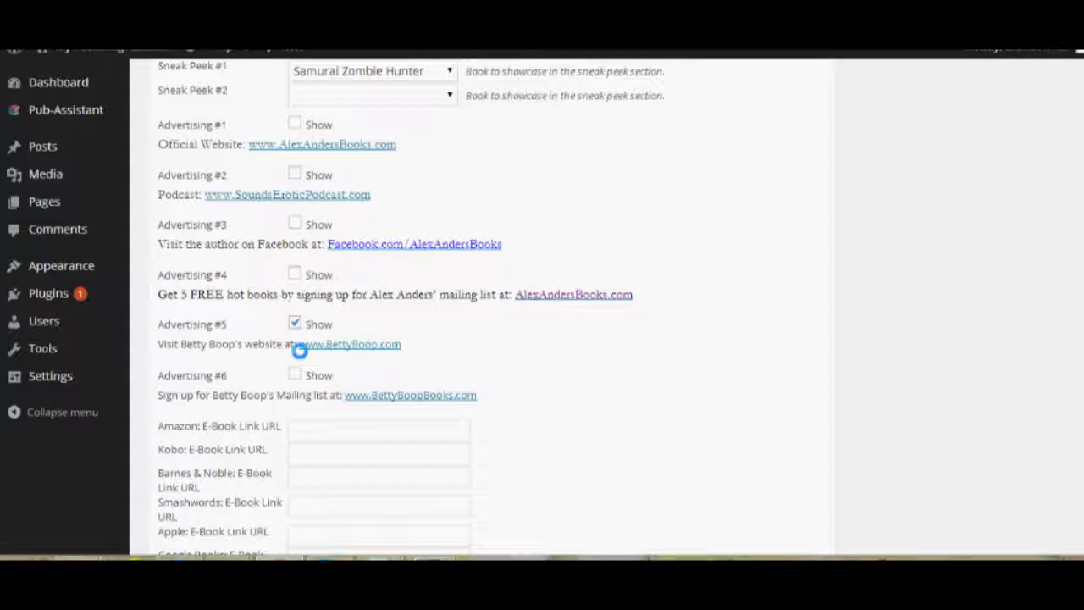
pyautogui.click(295, 374)
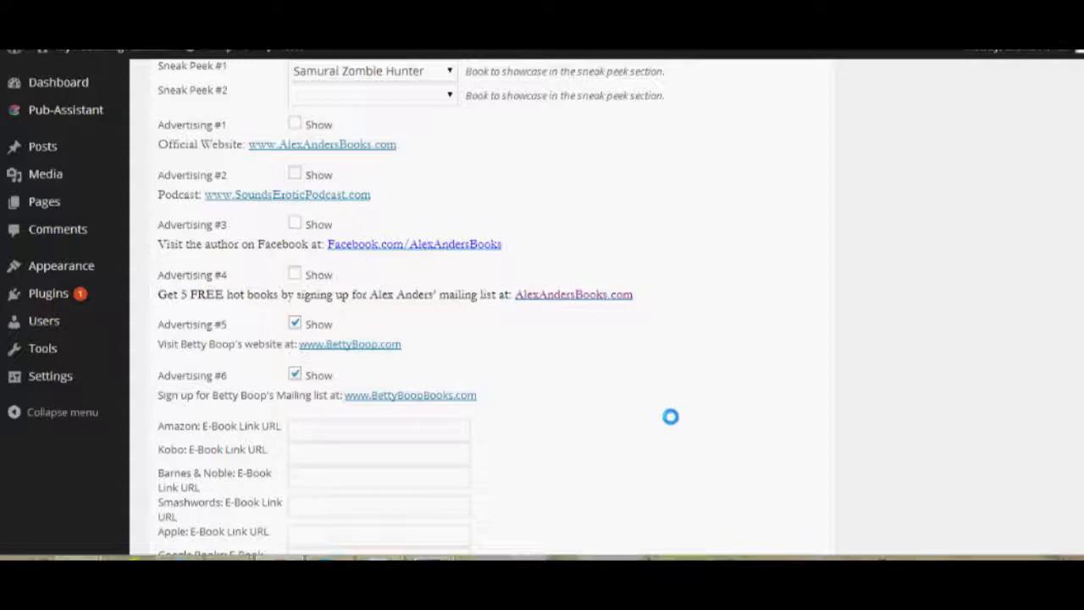
pyautogui.scroll(-1, 670, 416)
pyautogui.scroll(-2, 675, 416)
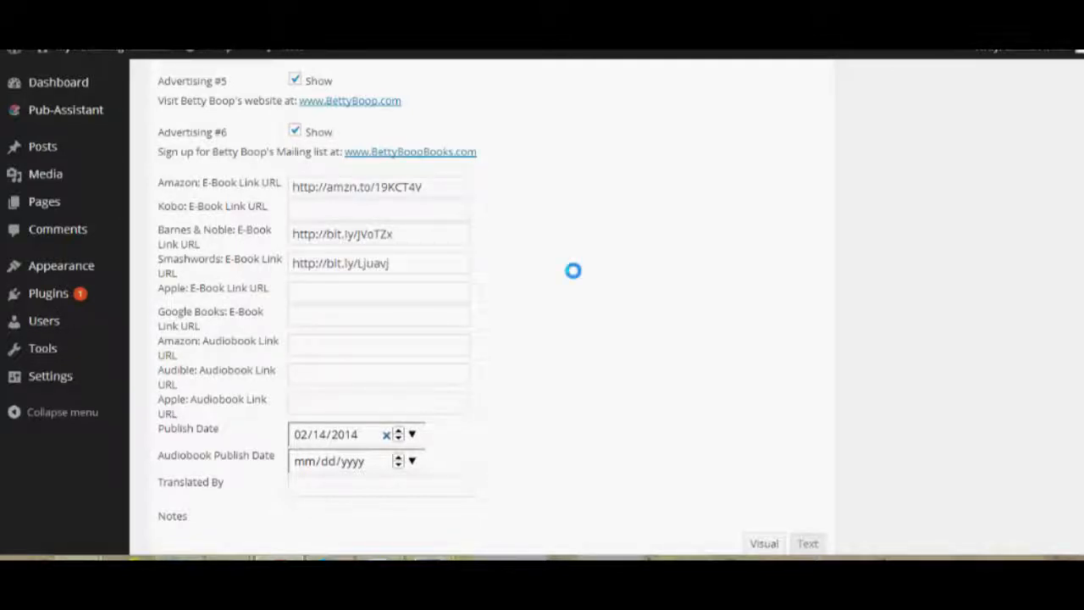
pyautogui.click(332, 347)
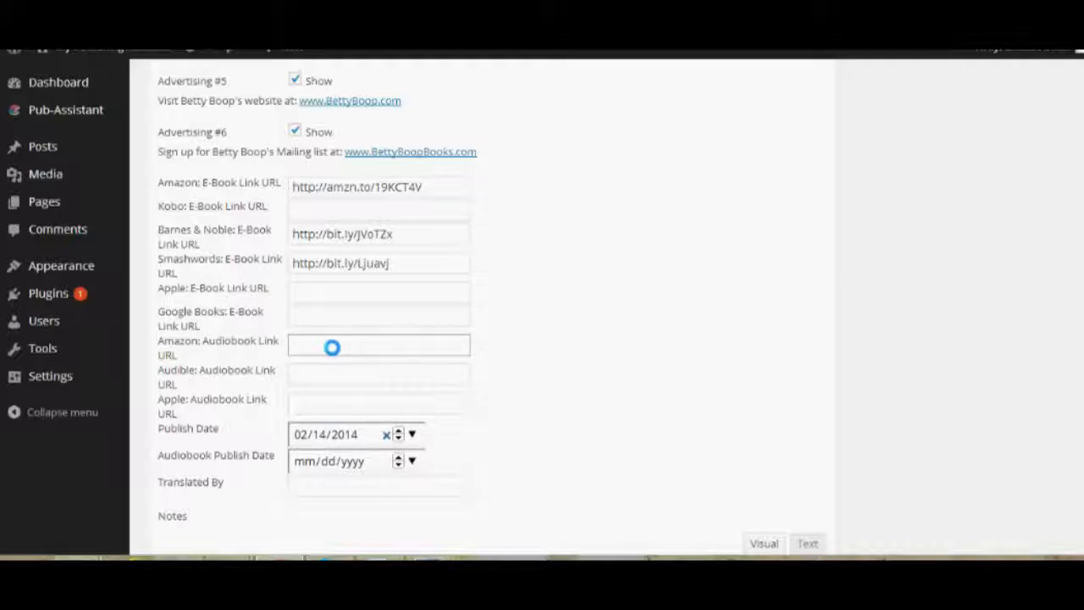
pyautogui.write('http://bit.ly/Ljuavj')
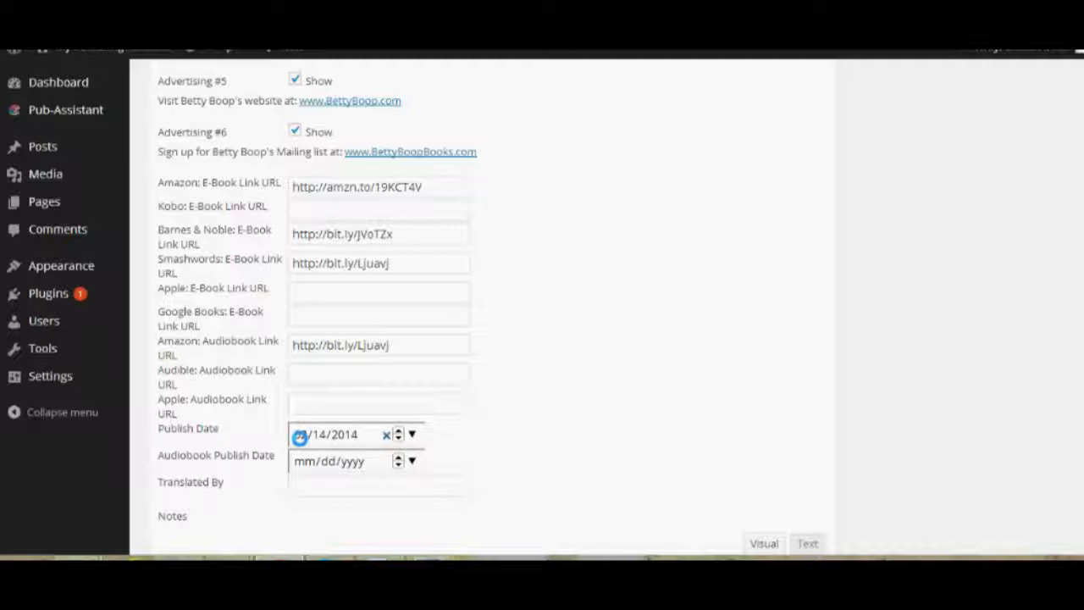
pyautogui.click(309, 435)
pyautogui.scroll(-1, 514, 395)
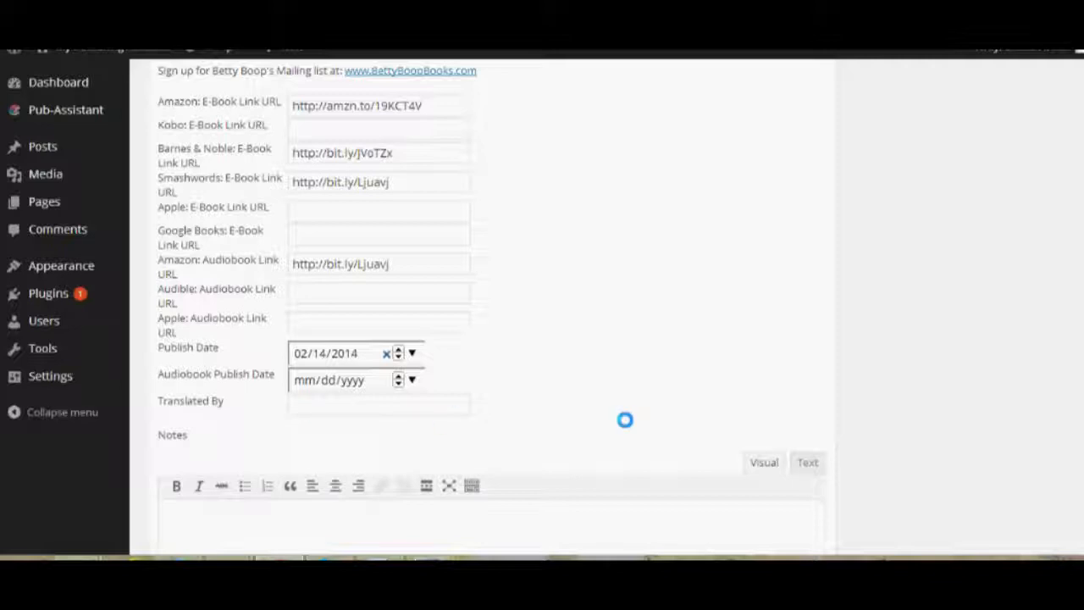
pyautogui.scroll(-2, 226, 303)
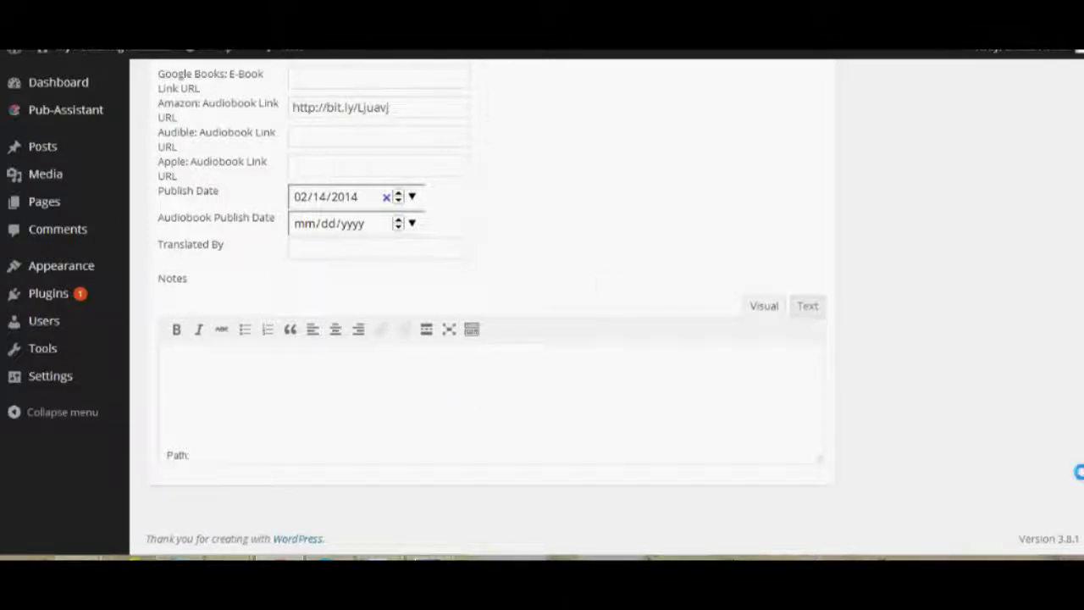
# Set the book's cover to the existing image Samurais-Revenge_BB.jpg from the media library.
pyautogui.scroll(5, 1078, 472)
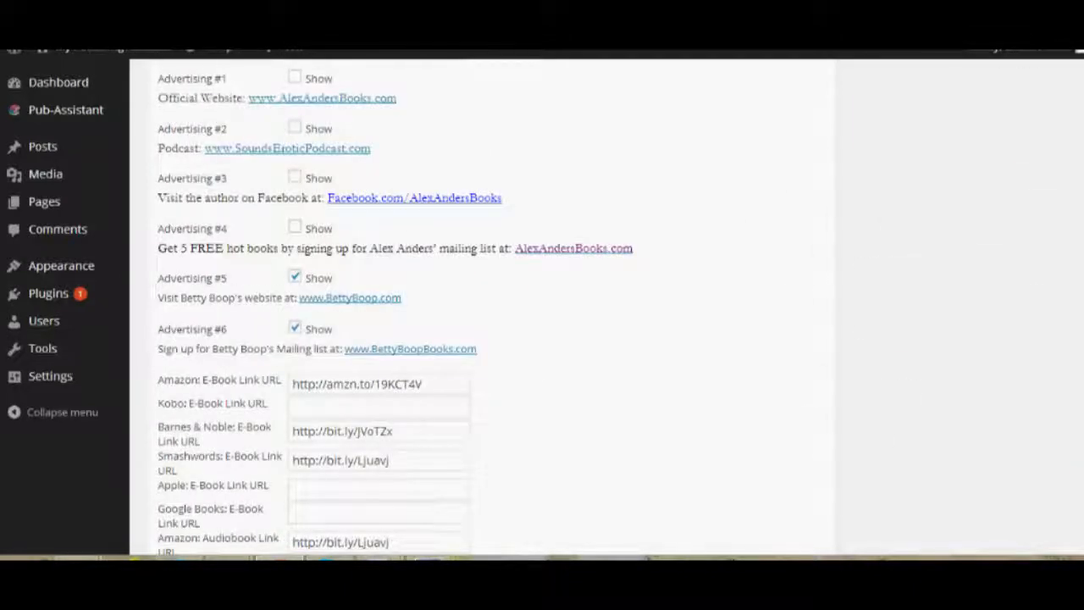
pyautogui.scroll(5, 1056, 114)
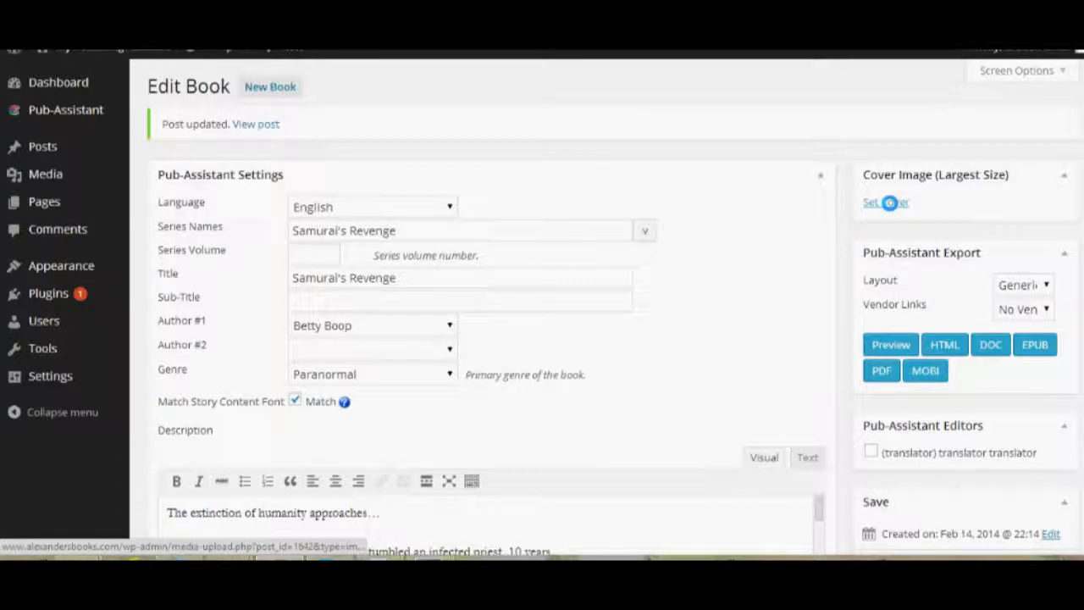
pyautogui.click(890, 203)
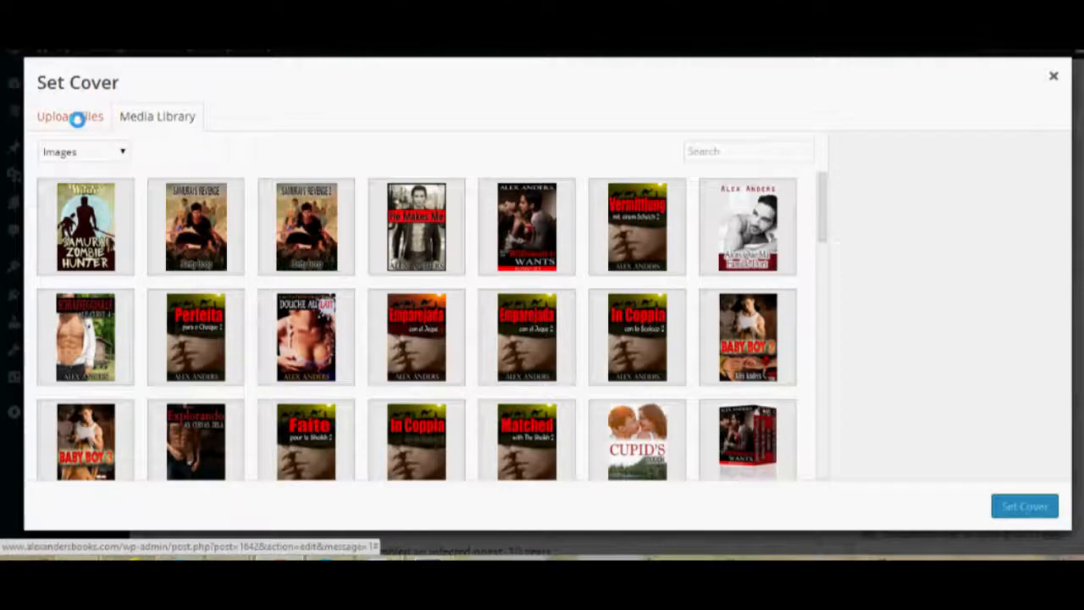
pyautogui.click(78, 119)
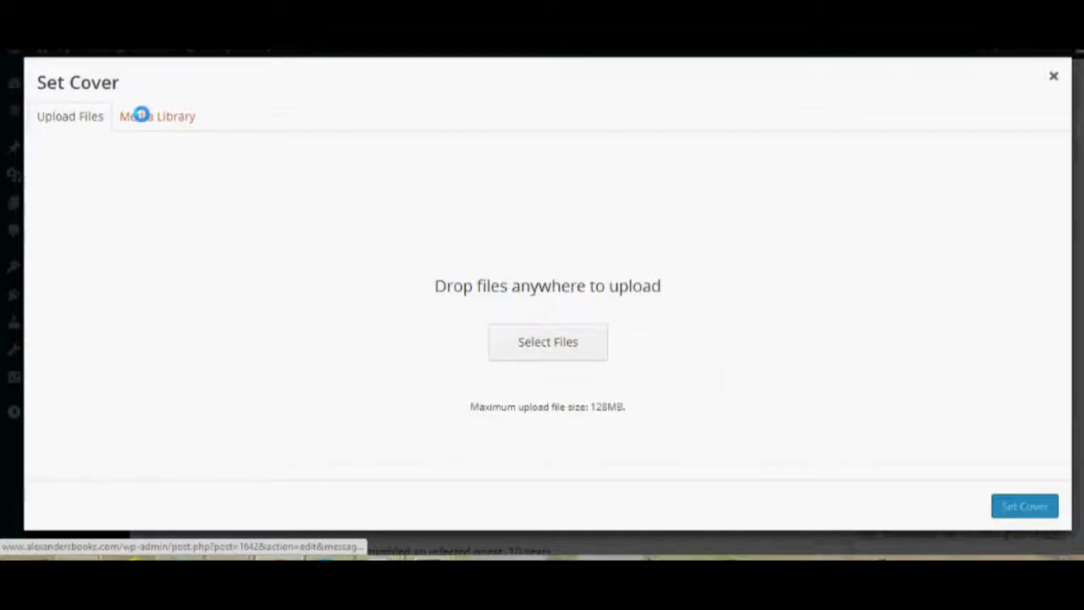
pyautogui.click(140, 115)
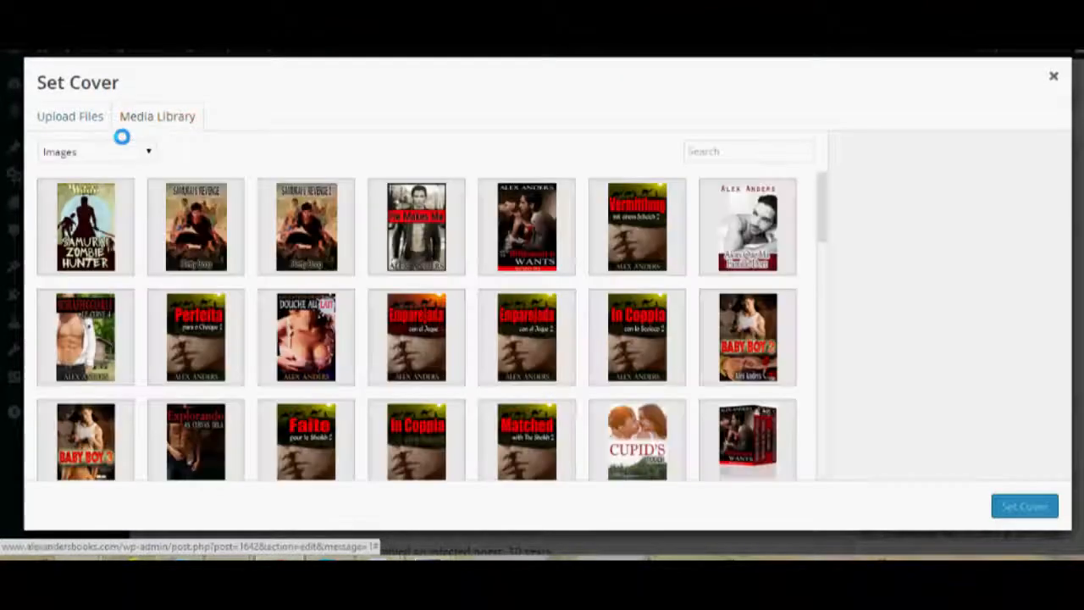
pyautogui.click(196, 242)
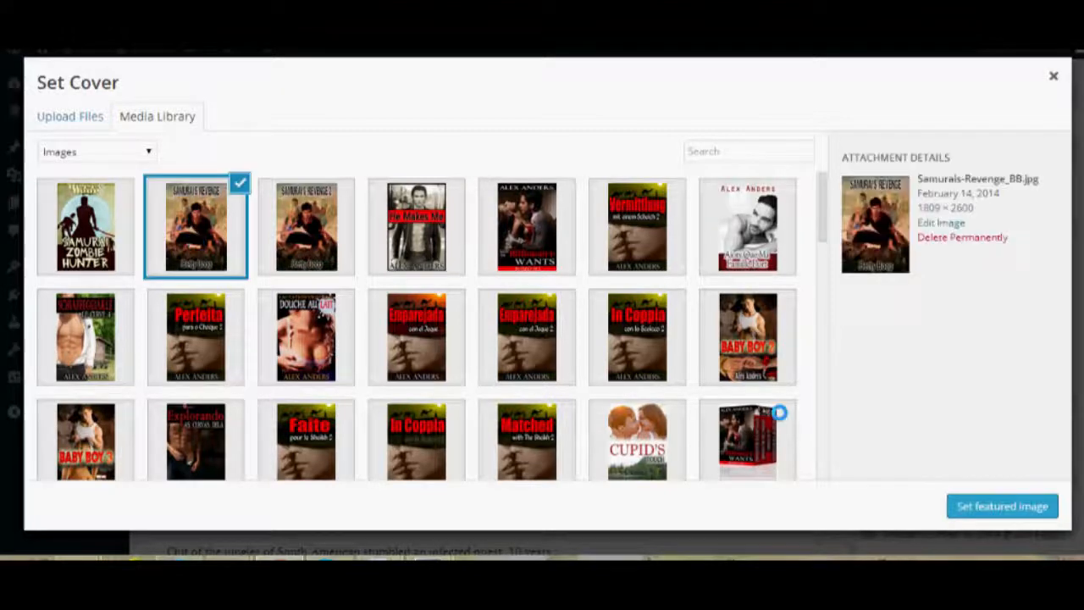
pyautogui.click(1008, 506)
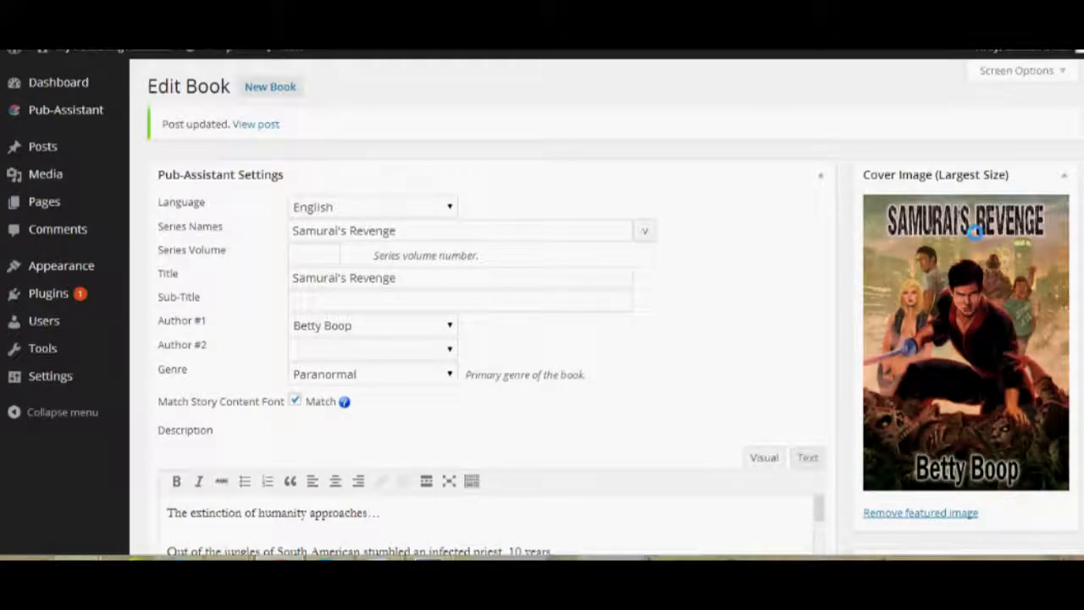
# Assign the book to the existing Adventure and Samurai categories.
pyautogui.scroll(-3, 847, 339)
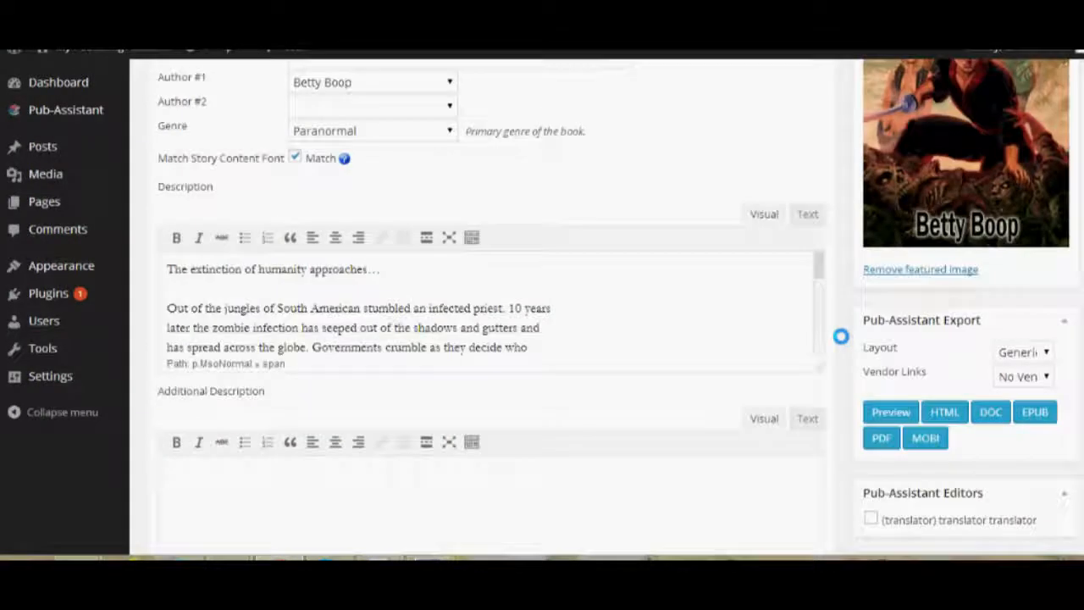
pyautogui.scroll(-2, 855, 322)
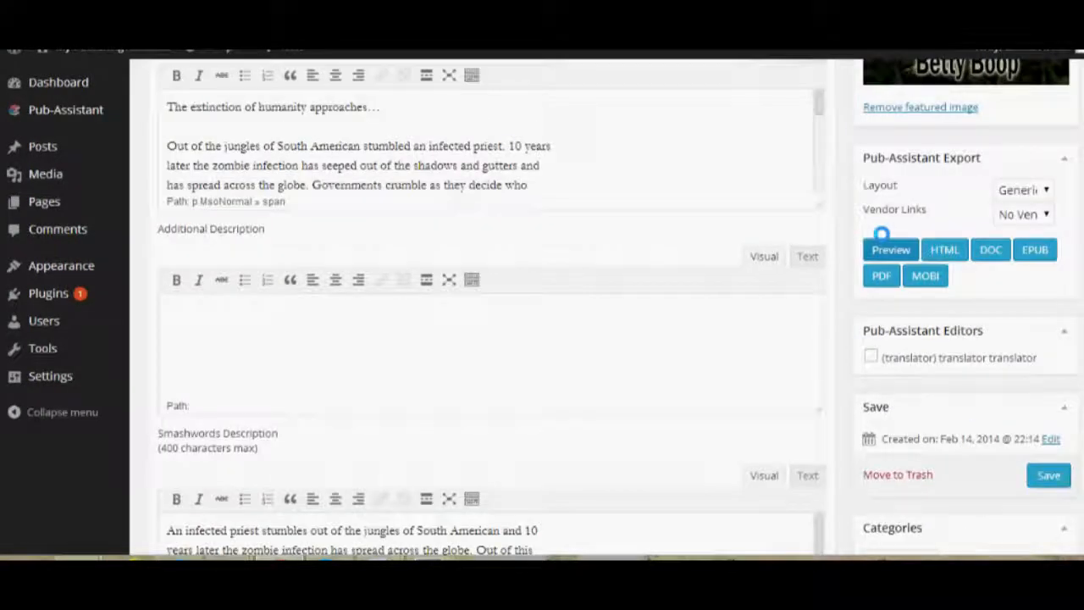
pyautogui.scroll(-1, 999, 420)
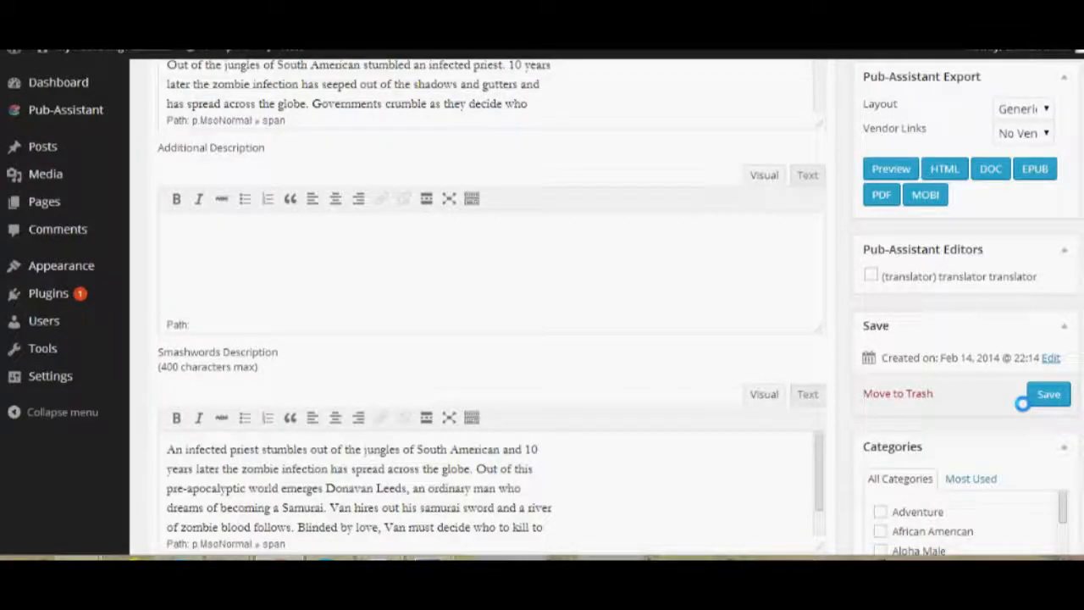
pyautogui.scroll(-2, 868, 408)
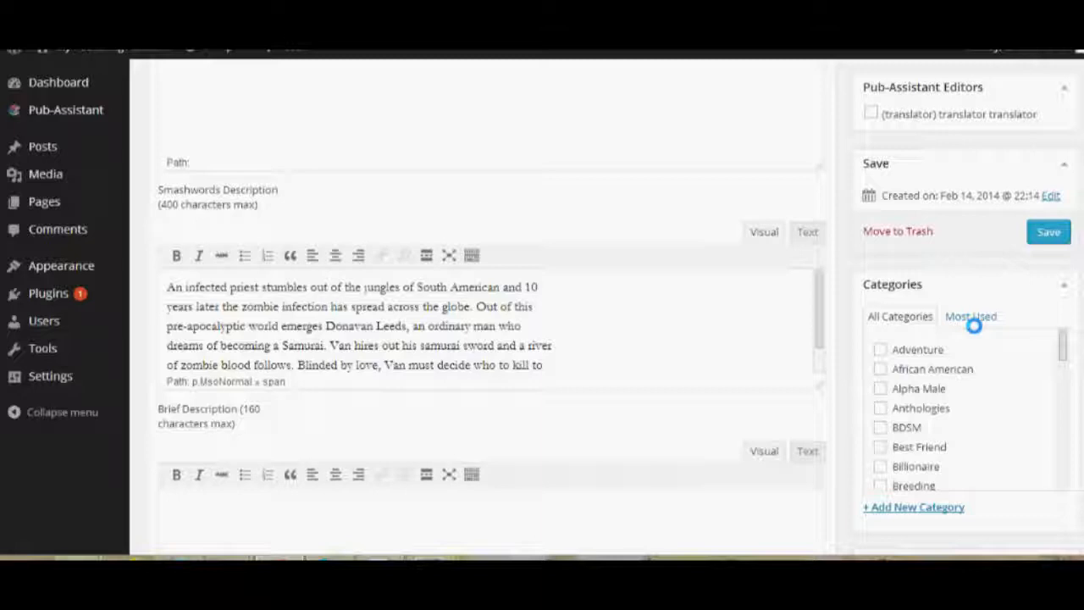
pyautogui.click(879, 349)
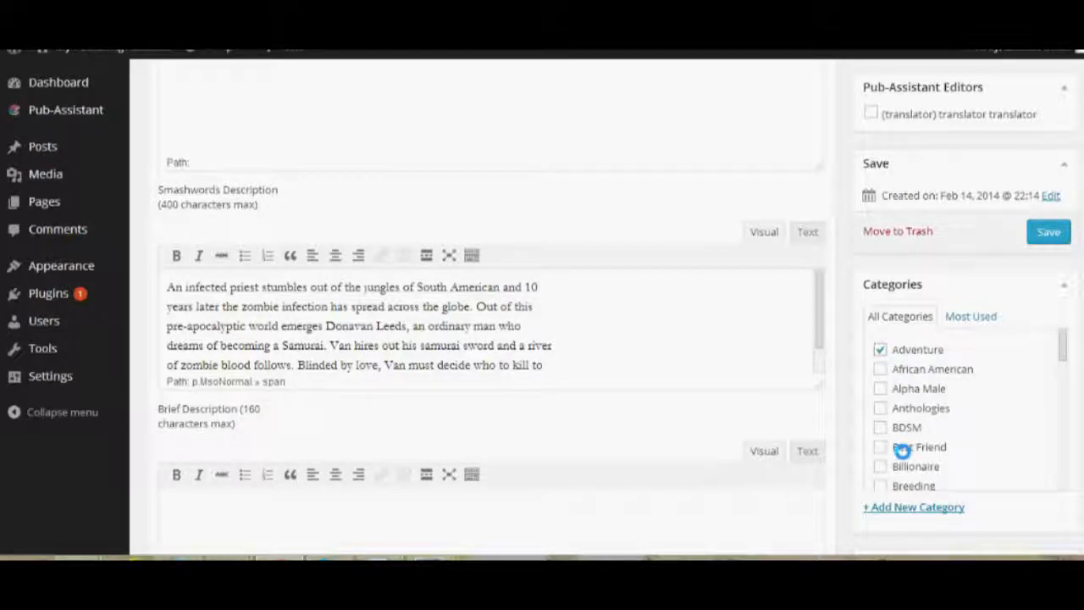
pyautogui.moveTo(1064, 350); pyautogui.dragTo(1056, 471)
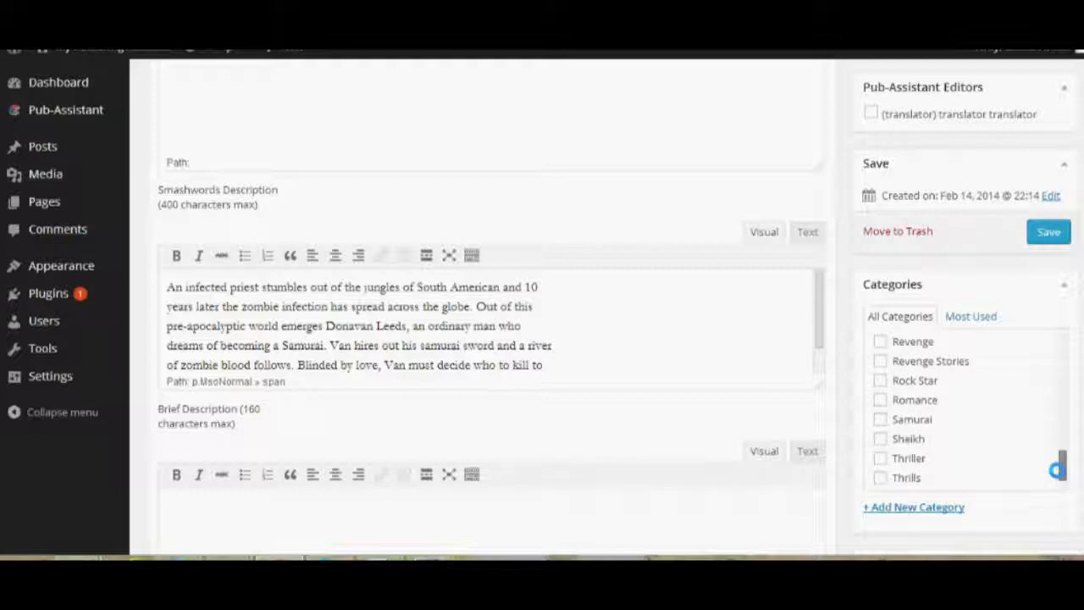
pyautogui.click(881, 419)
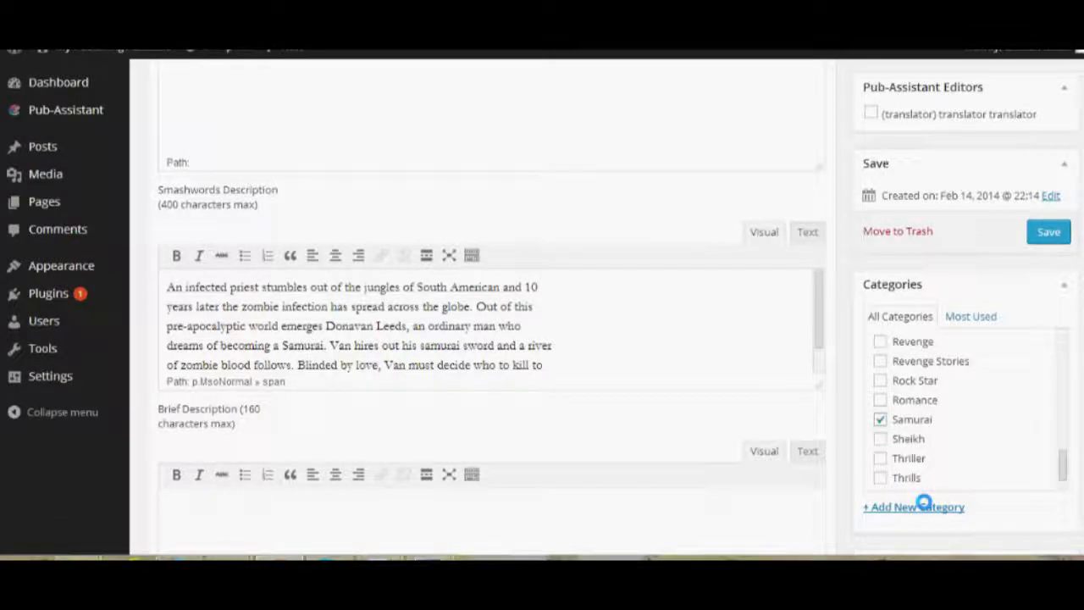
# Add a new category named "Revenge Tales" to the book and check it in the category list.
pyautogui.click(956, 505)
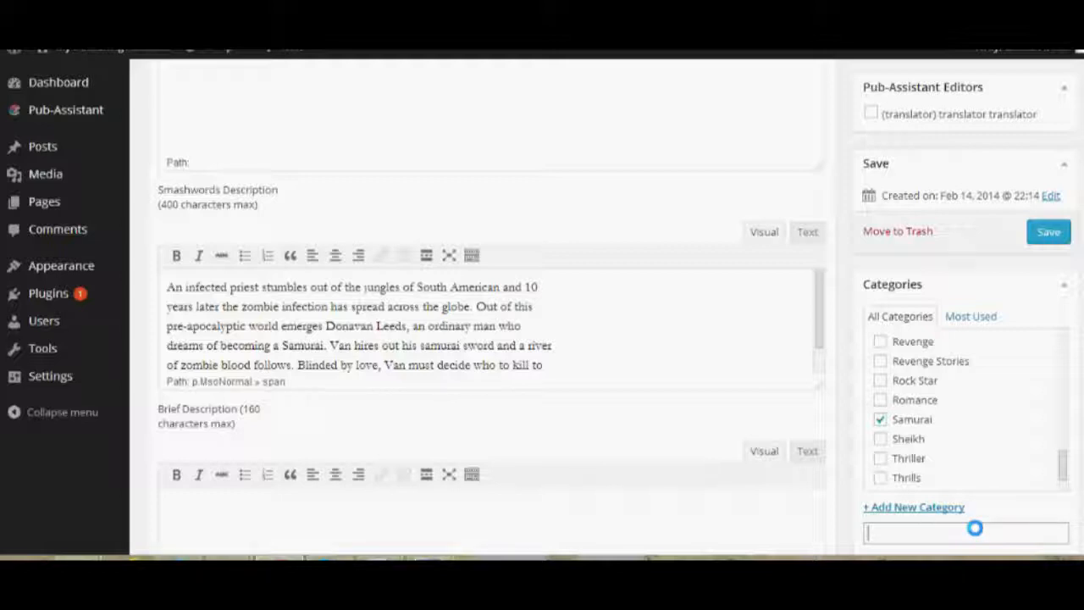
pyautogui.write('Revenge Tales')
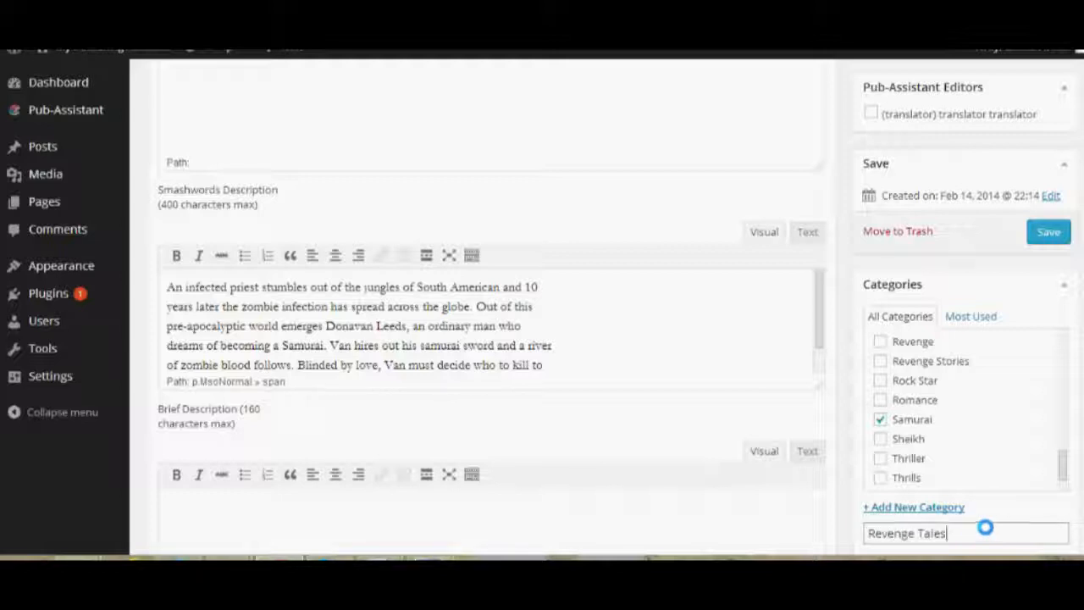
pyautogui.press('Return')
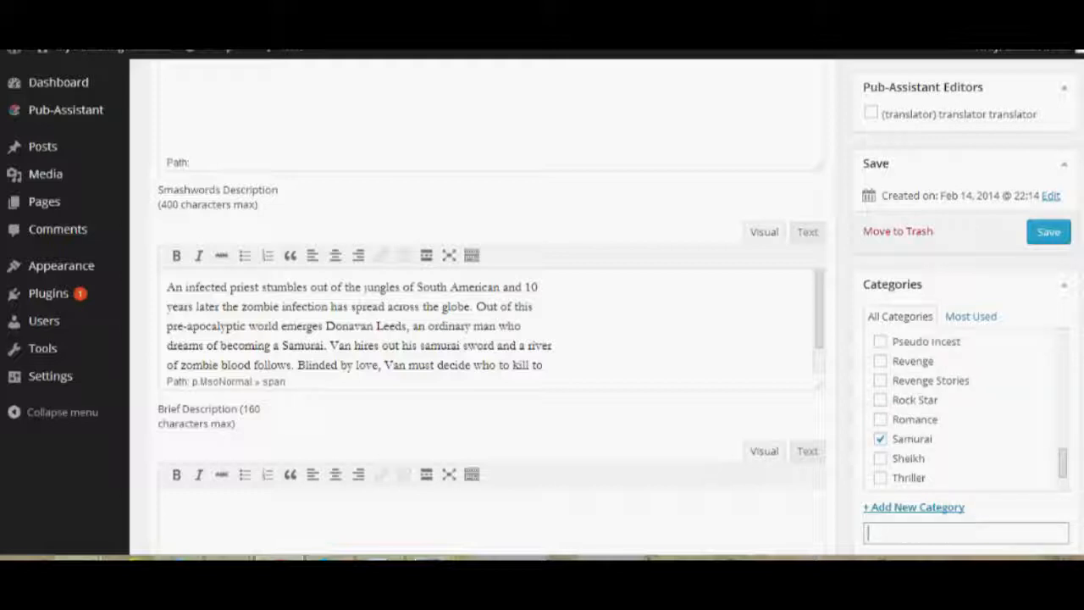
pyautogui.scroll(-5, 211, 332)
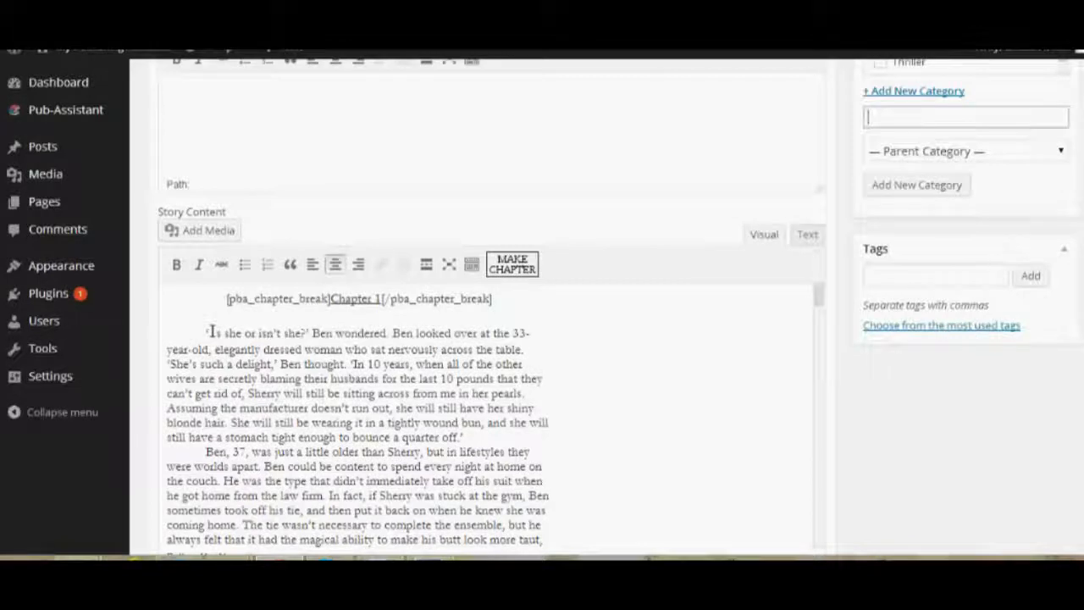
pyautogui.scroll(2, 488, 339)
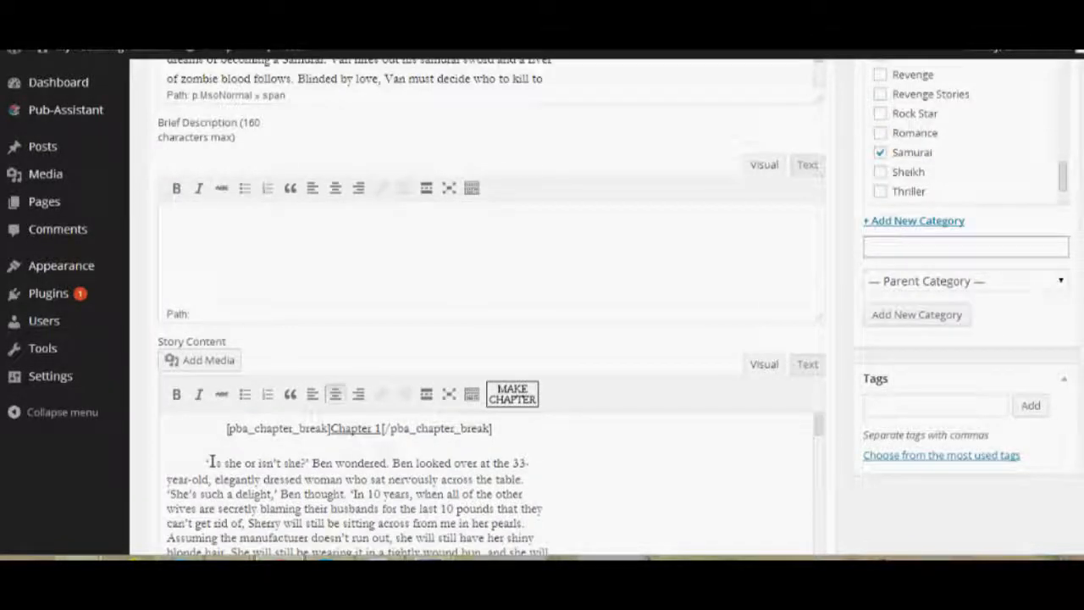
pyautogui.scroll(1, 1073, 261)
pyautogui.moveTo(1069, 261); pyautogui.dragTo(1059, 159)
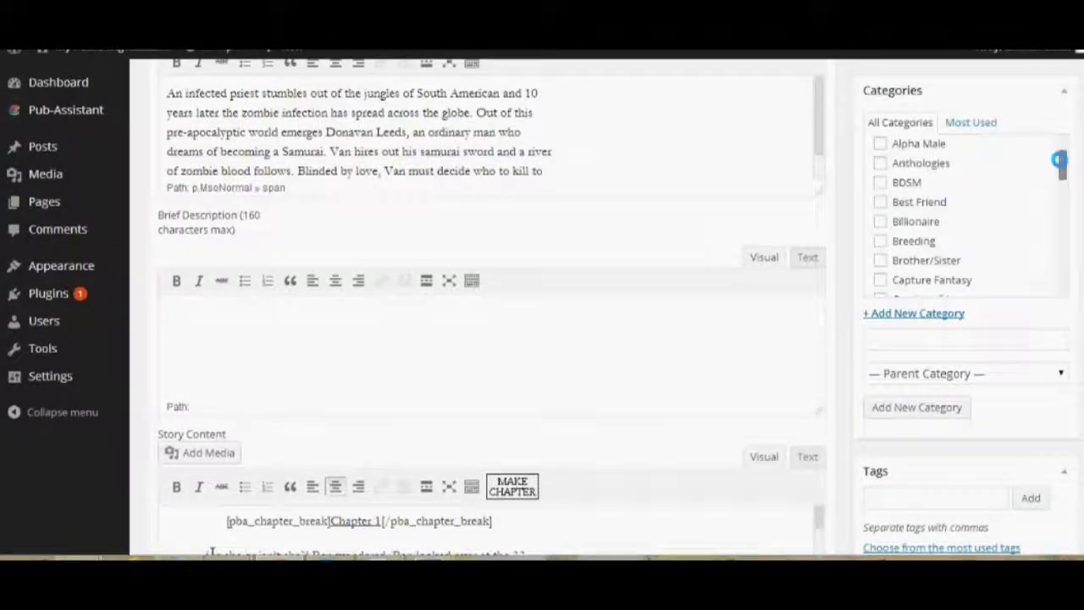
pyautogui.scroll(2, 956, 213)
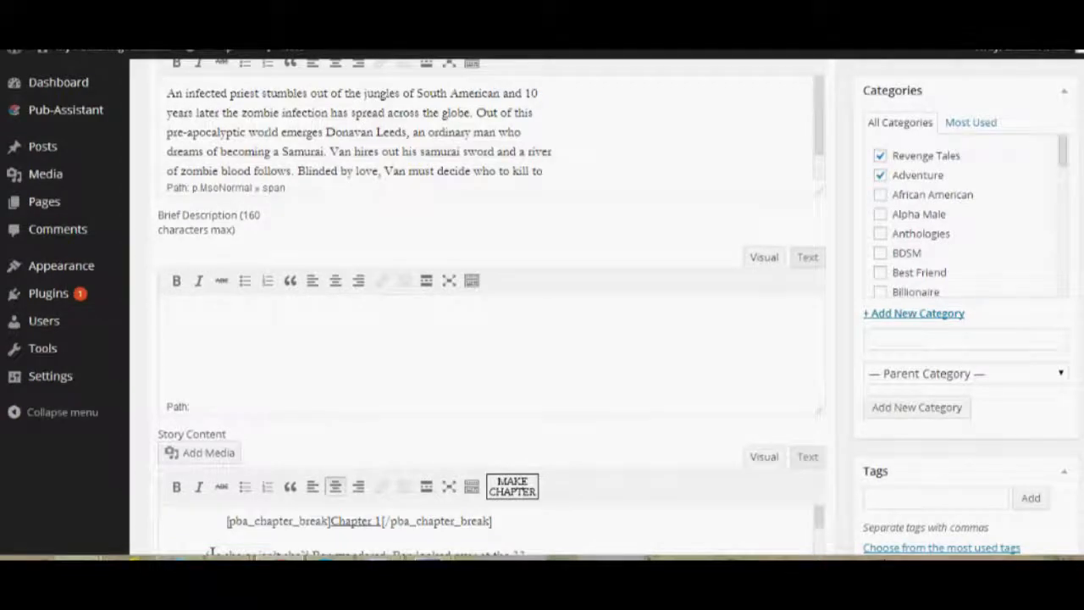
# Add the tags Samuari, apocalypse, sword and men's fiction to the book and save it.
pyautogui.scroll(-3, 212, 552)
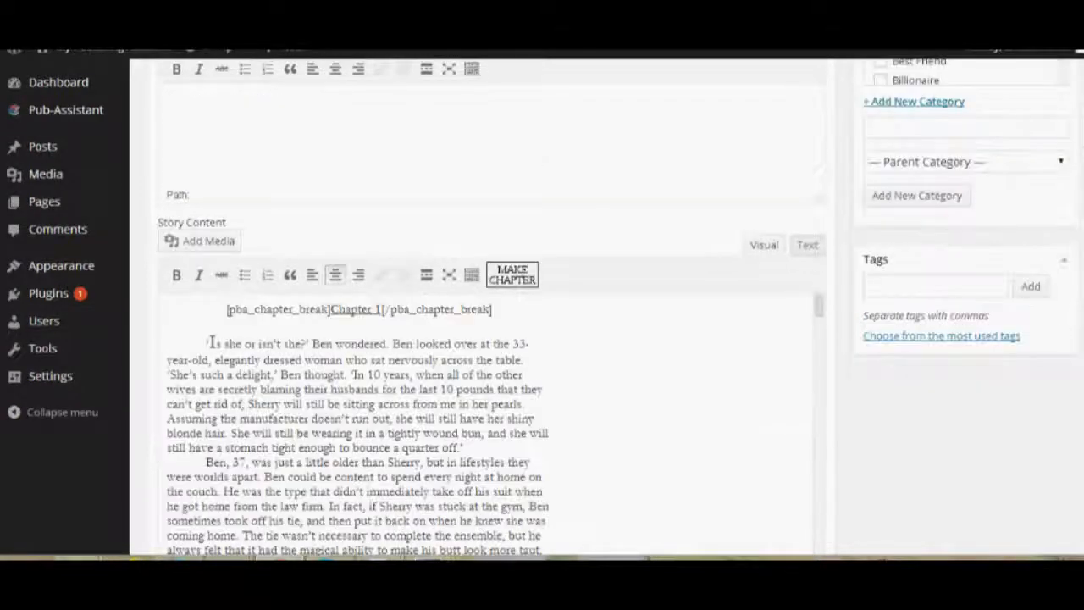
pyautogui.click(966, 268)
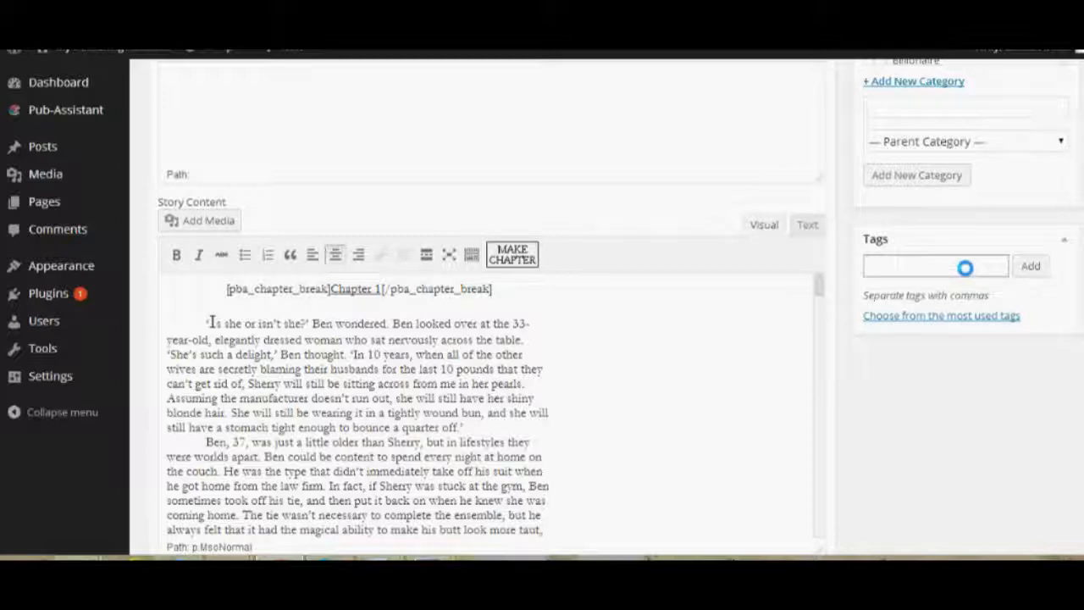
pyautogui.write('Samu')
pyautogui.write('ari ')
pyautogui.write(", sword, men's fiction")
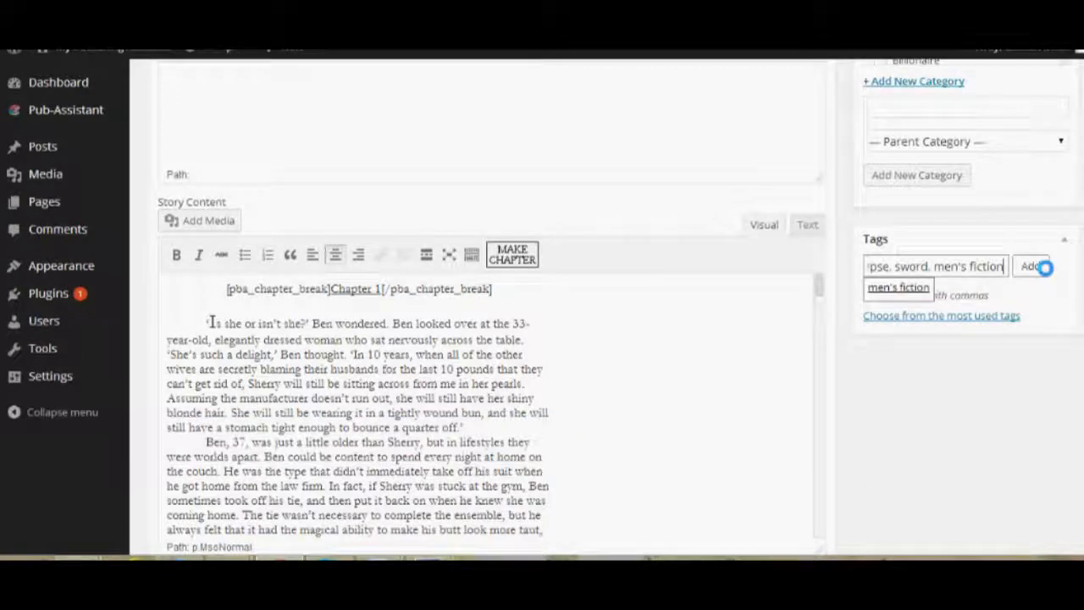
pyautogui.click(1045, 267)
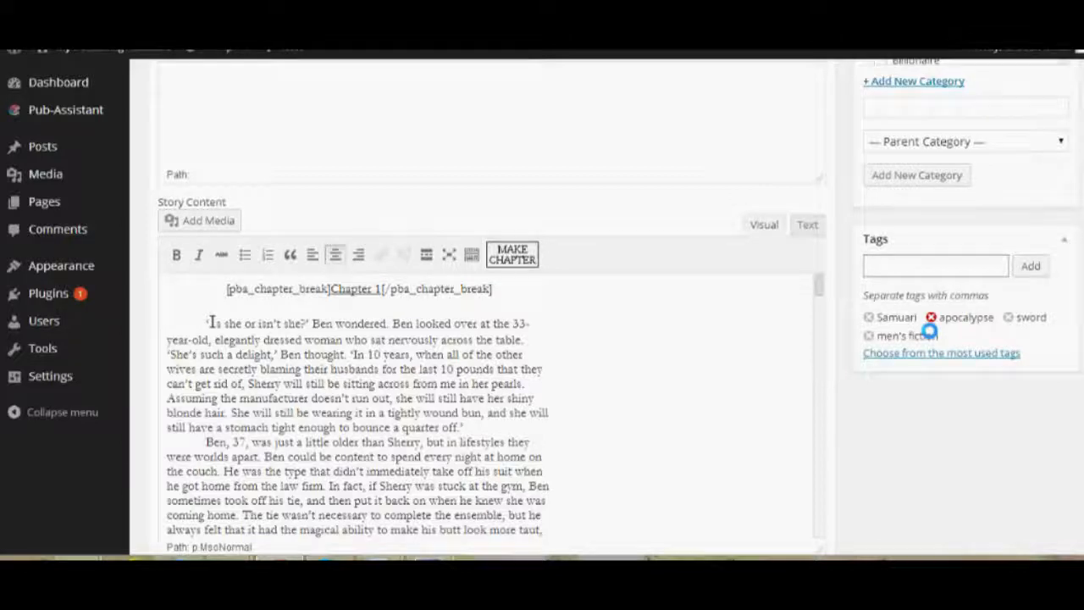
pyautogui.scroll(5, 211, 332)
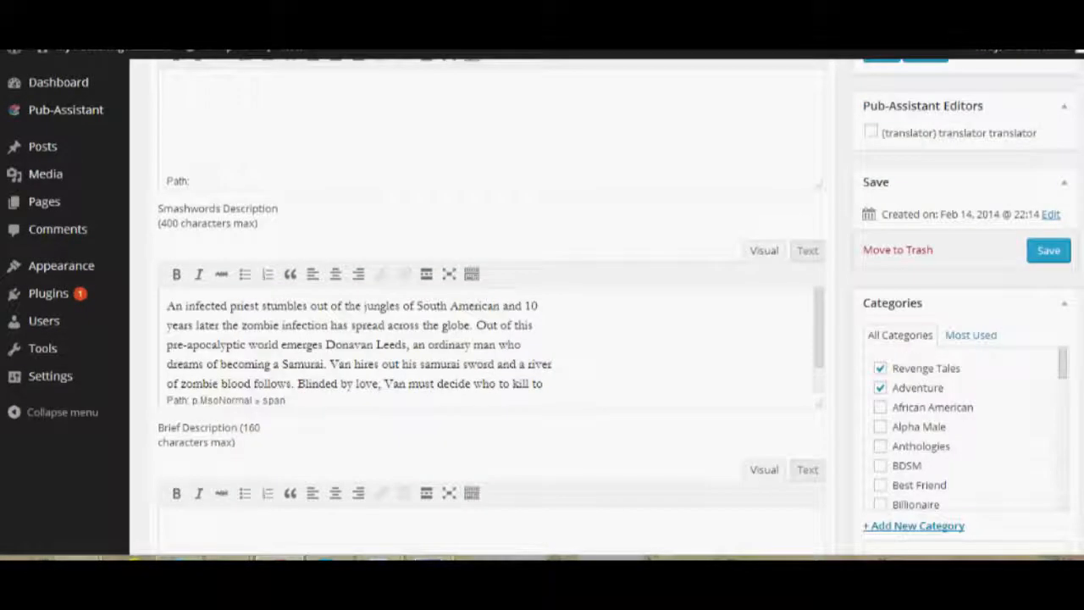
pyautogui.scroll(6, 1040, 393)
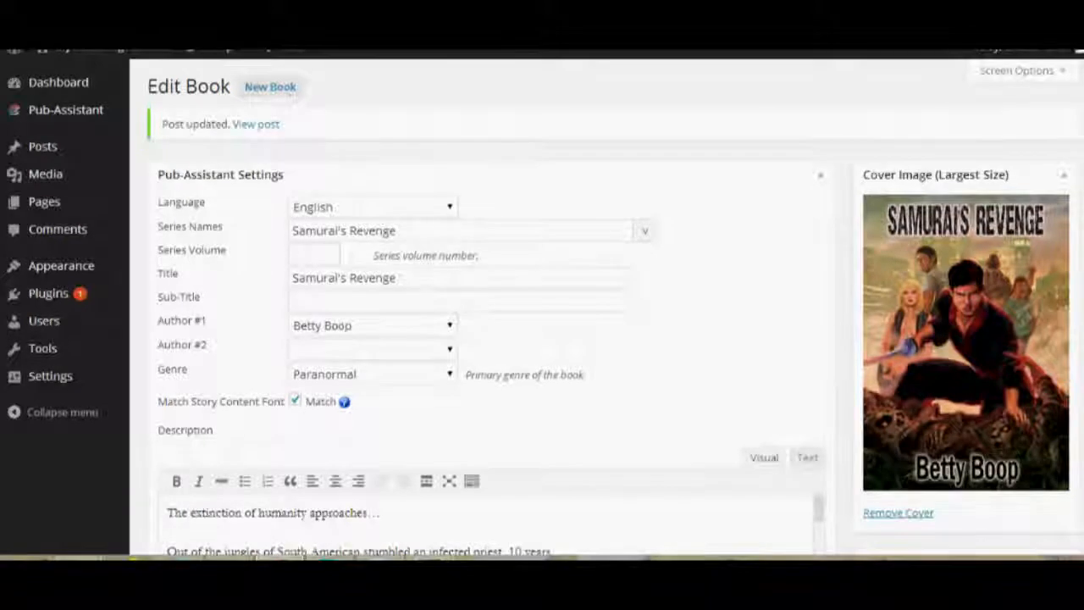
# Preview the book export with the Generic layout and Amazon vendor links.
pyautogui.scroll(-5, 1058, 373)
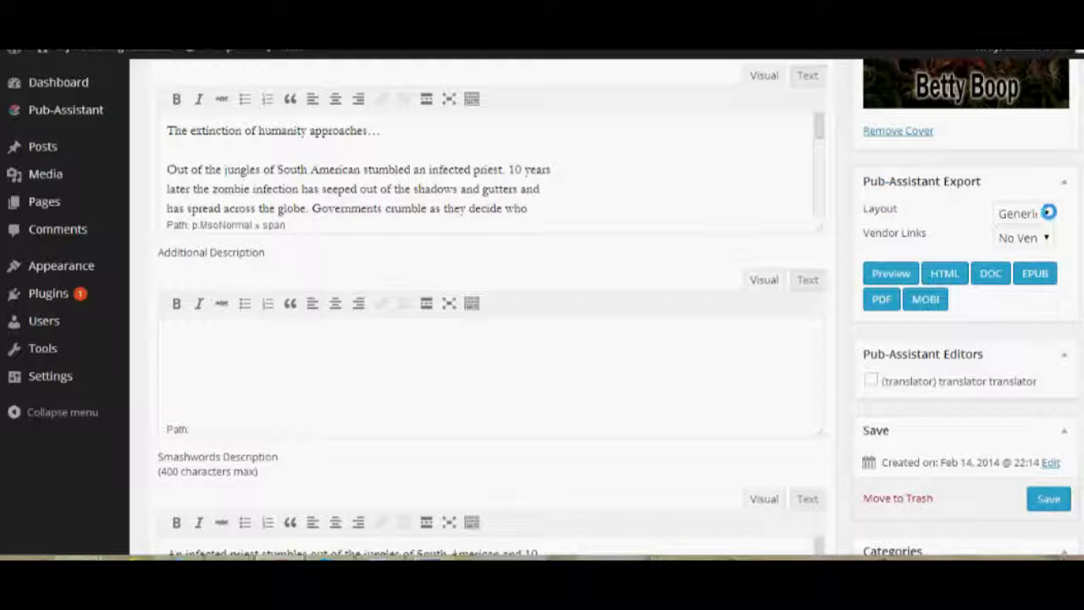
pyautogui.click(1046, 213)
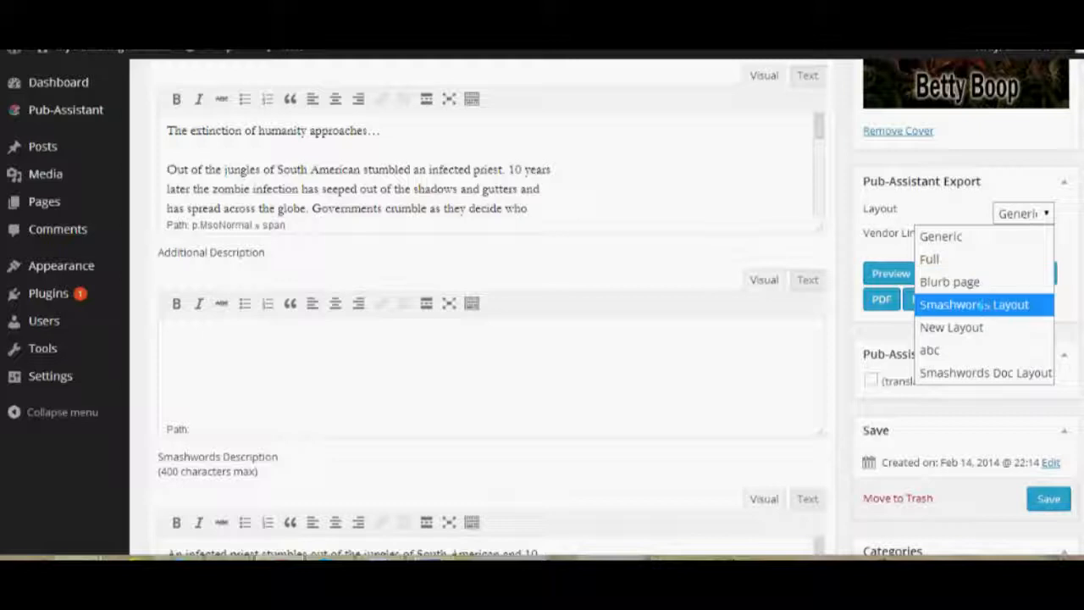
pyautogui.click(920, 237)
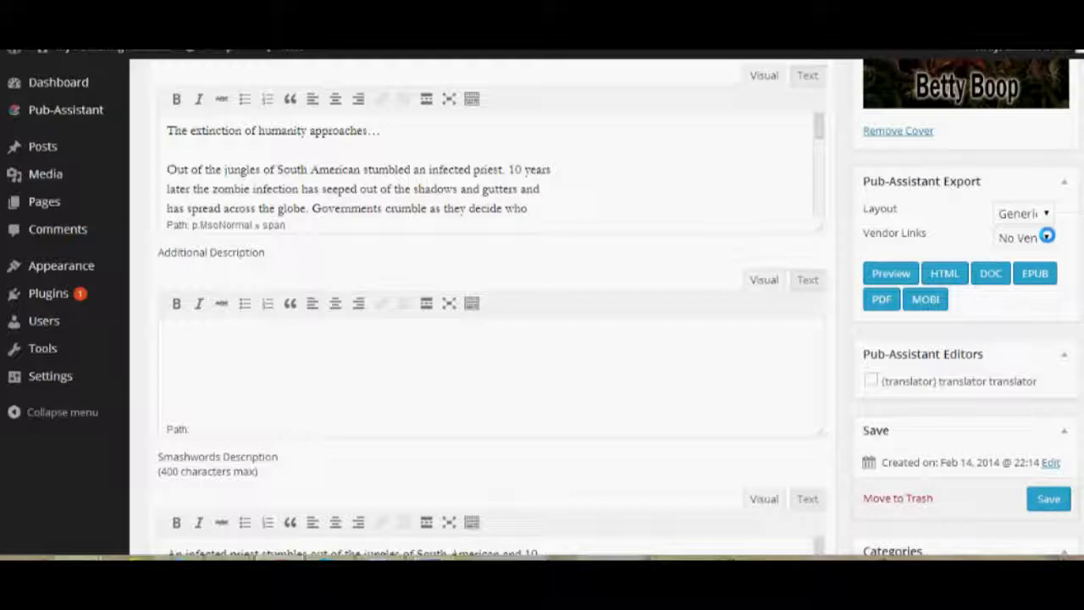
pyautogui.click(1047, 237)
pyautogui.click(1017, 283)
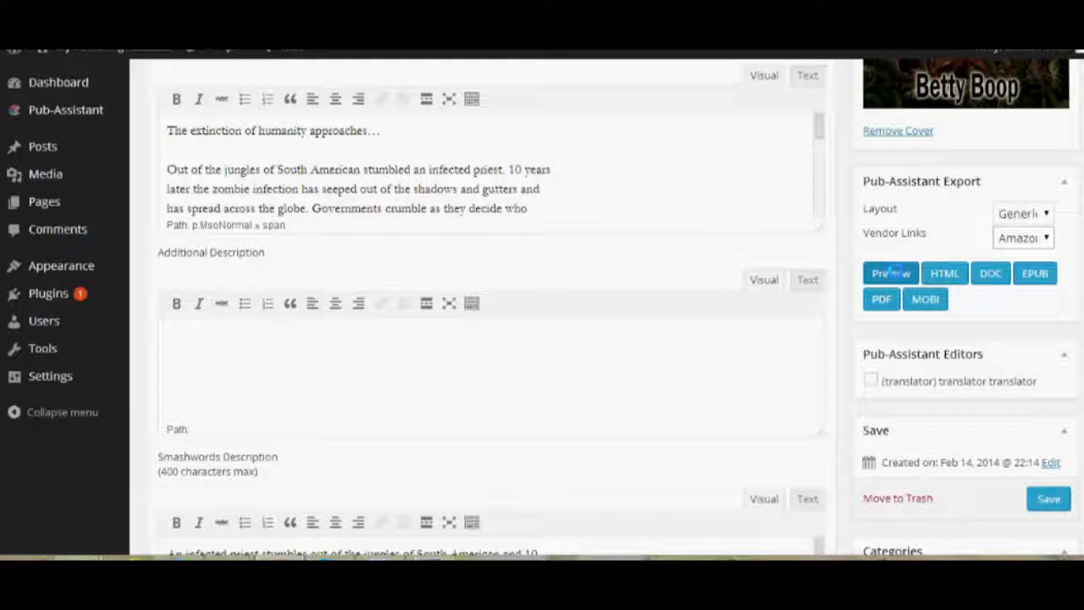
pyautogui.click(894, 272)
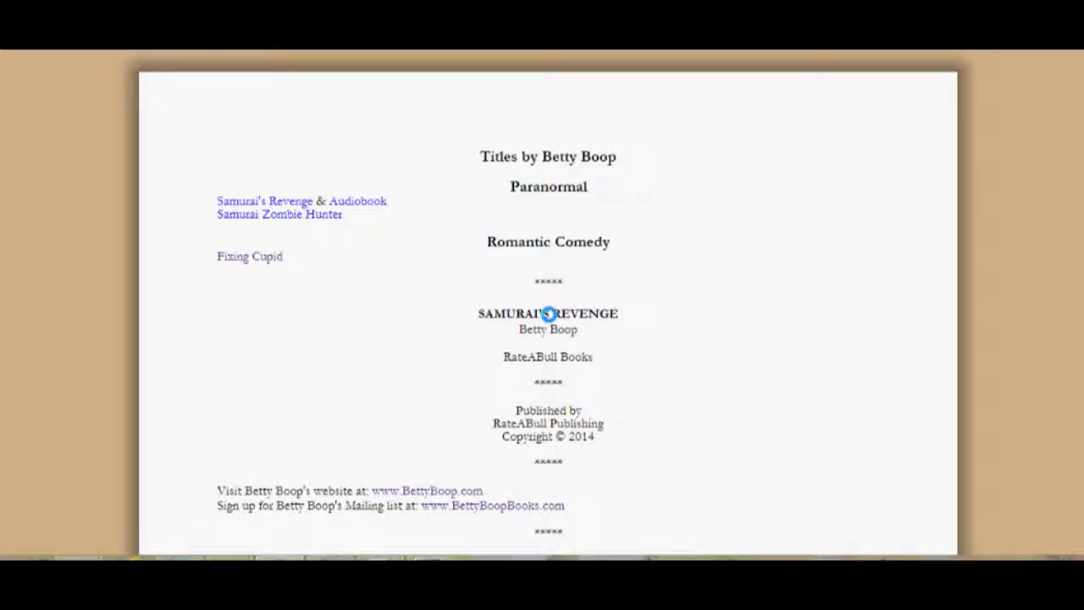
# Examine the preview's front matter, including the title list, copyright, advertising links and table of contents.
pyautogui.scroll(-2, 549, 314)
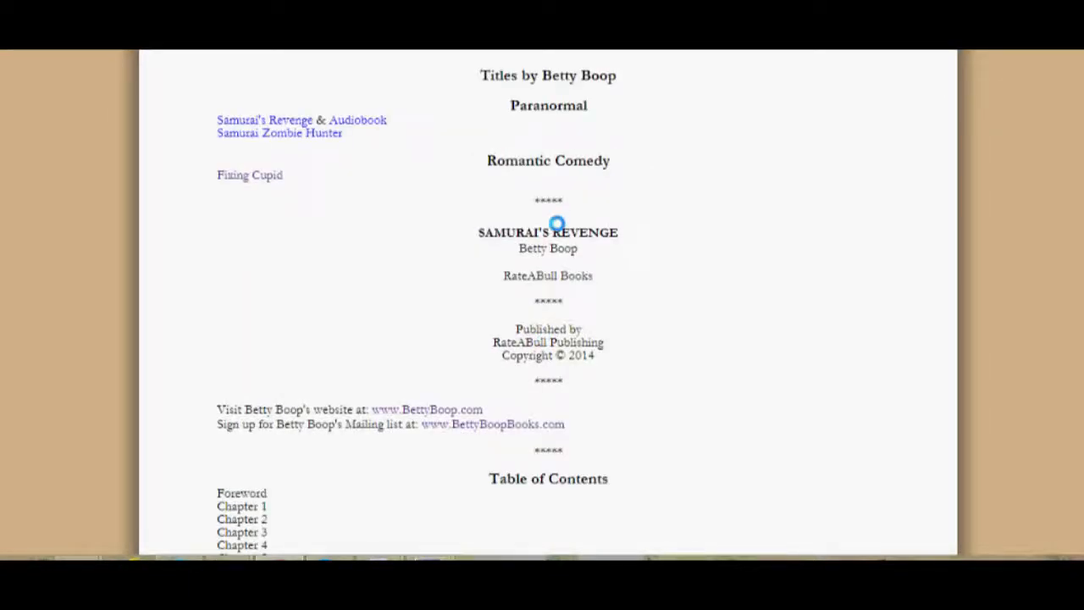
pyautogui.scroll(-2, 462, 325)
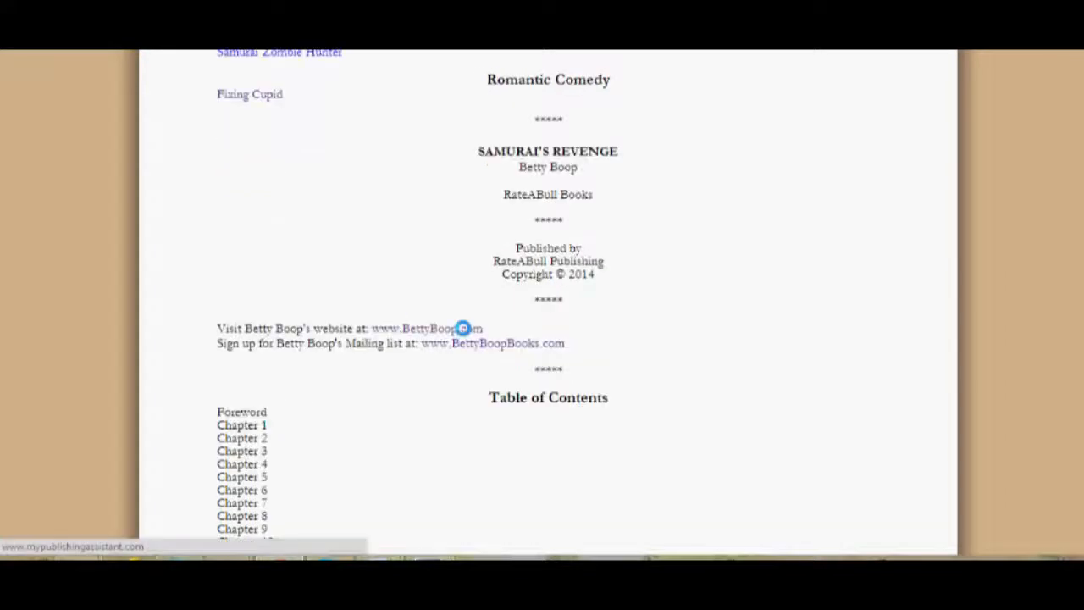
pyautogui.scroll(-4, 614, 357)
pyautogui.scroll(-2, 291, 212)
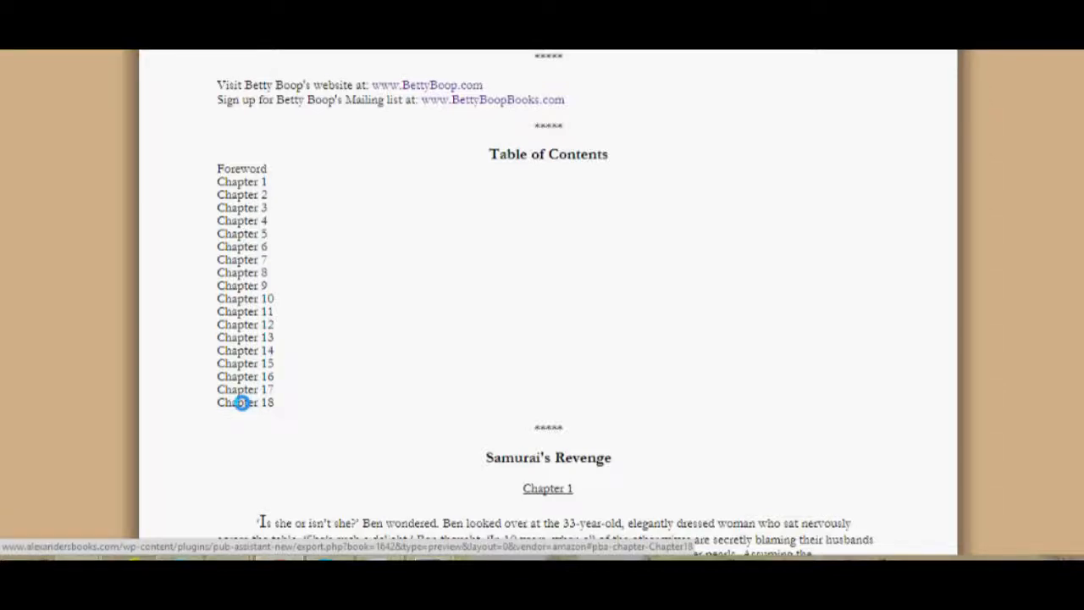
# Follow the Chapter 18 link in the table of contents and review the ending, review request and Samurai Zombie Hunter sneak peek.
pyautogui.click(243, 402)
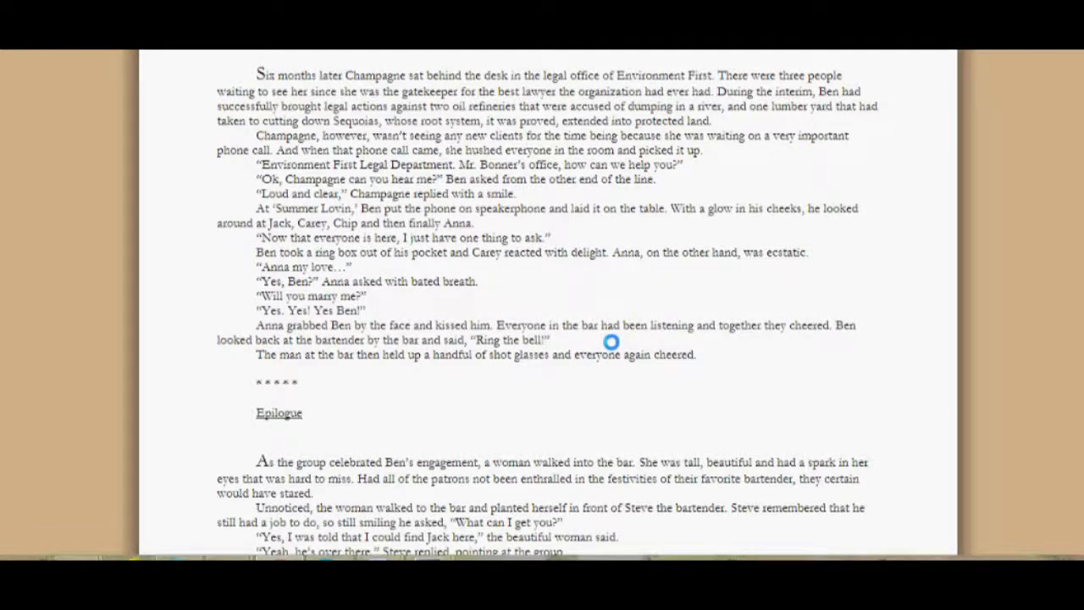
pyautogui.scroll(-3, 611, 341)
pyautogui.scroll(-4, 627, 302)
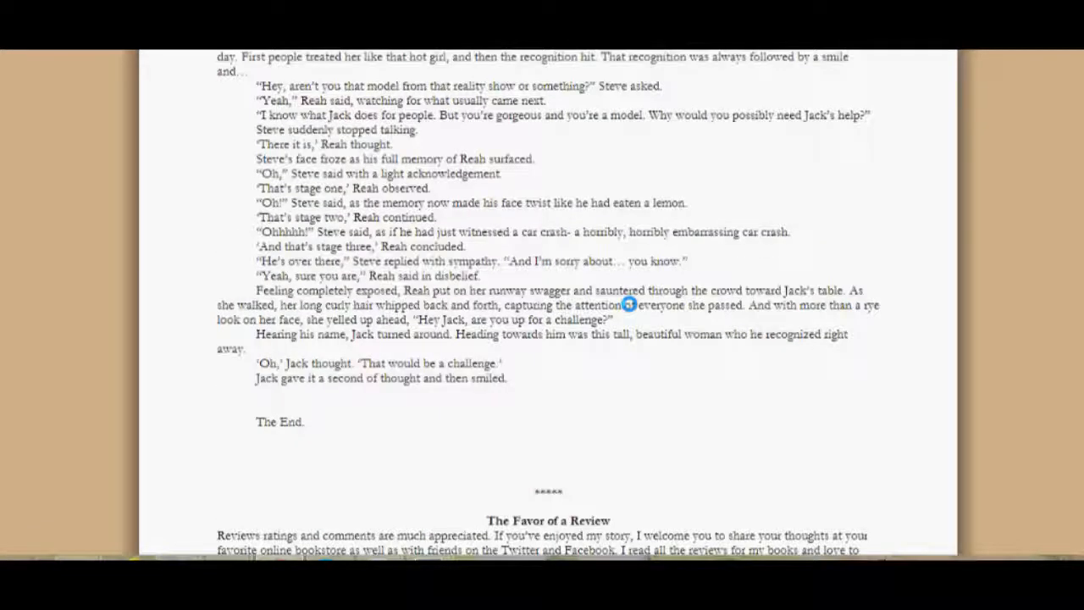
pyautogui.scroll(-3, 629, 303)
pyautogui.scroll(-1, 571, 265)
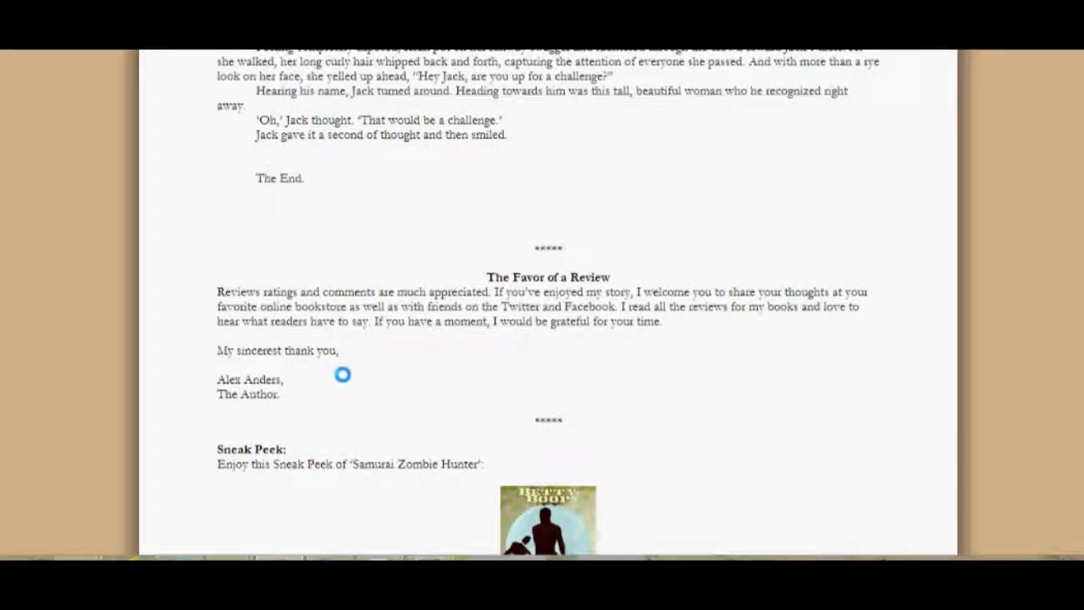
pyautogui.scroll(-2, 421, 337)
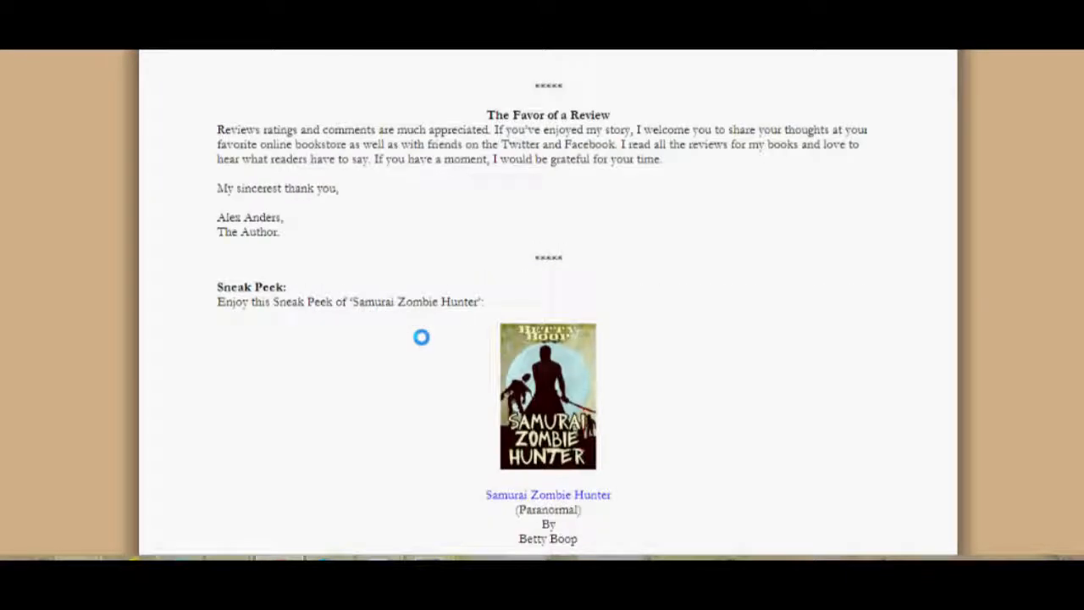
pyautogui.scroll(-1, 421, 337)
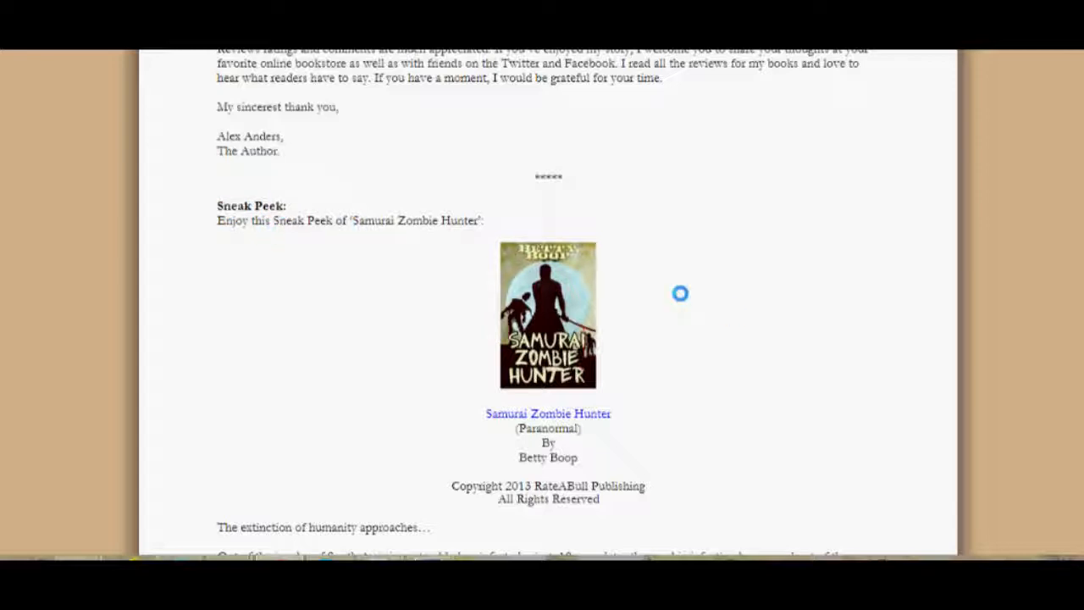
pyautogui.scroll(-1, 681, 294)
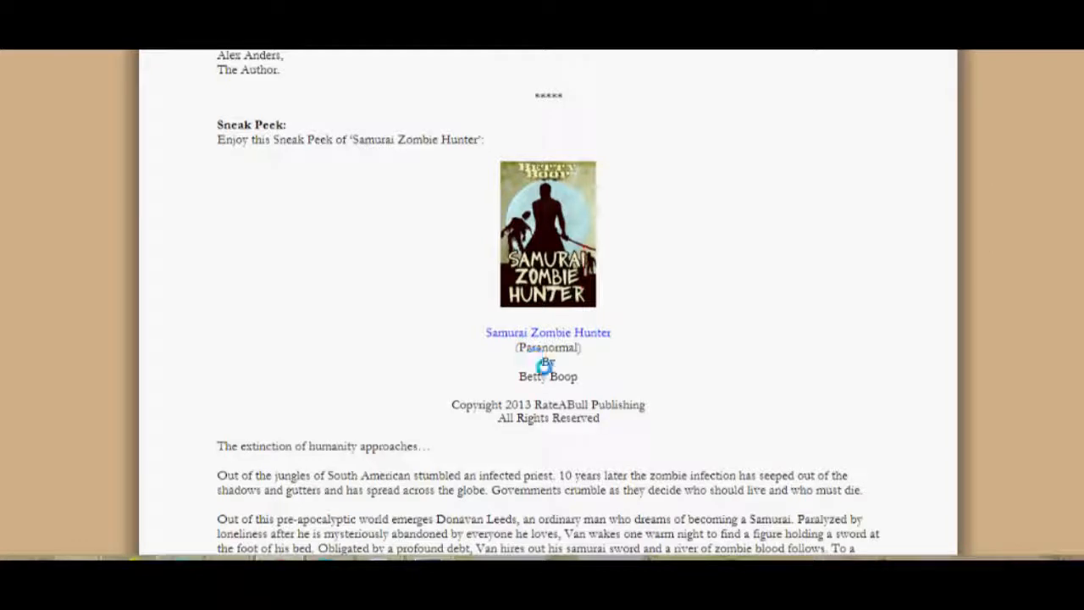
pyautogui.scroll(-1, 542, 364)
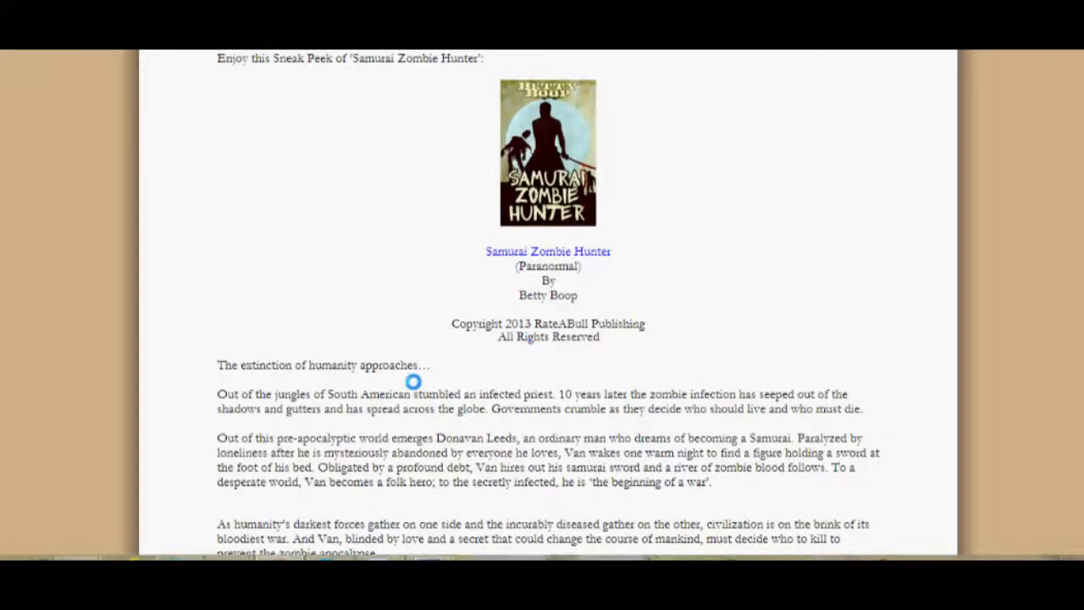
# Examine the preview's Samurai Zombie Hunter sneak peek, including its title link, blurb and first chapter, and recheck the ending and review request.
pyautogui.scroll(-2, 411, 380)
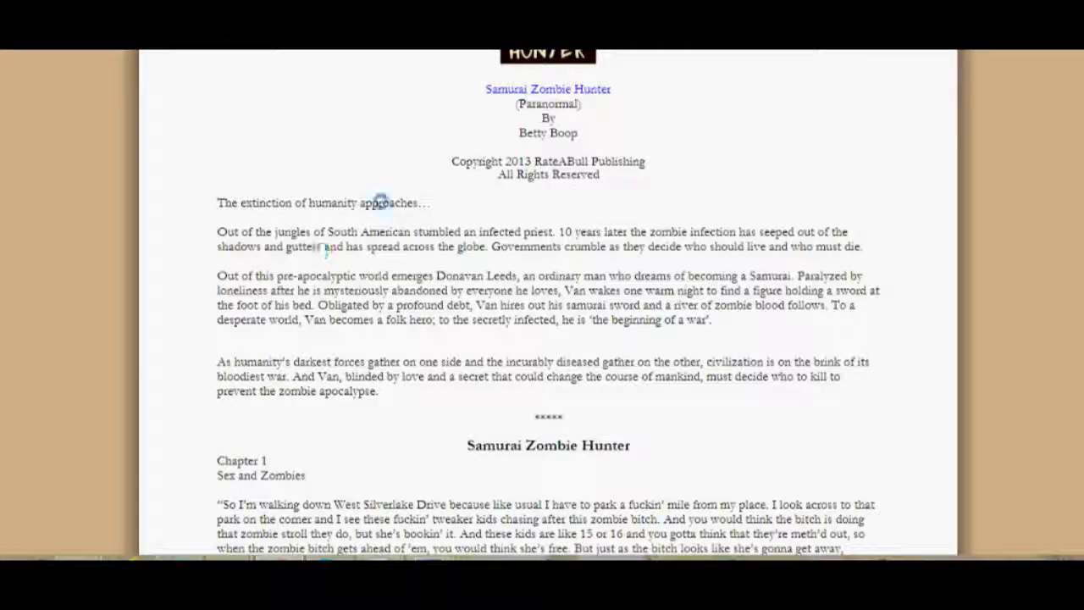
pyautogui.scroll(-2, 347, 331)
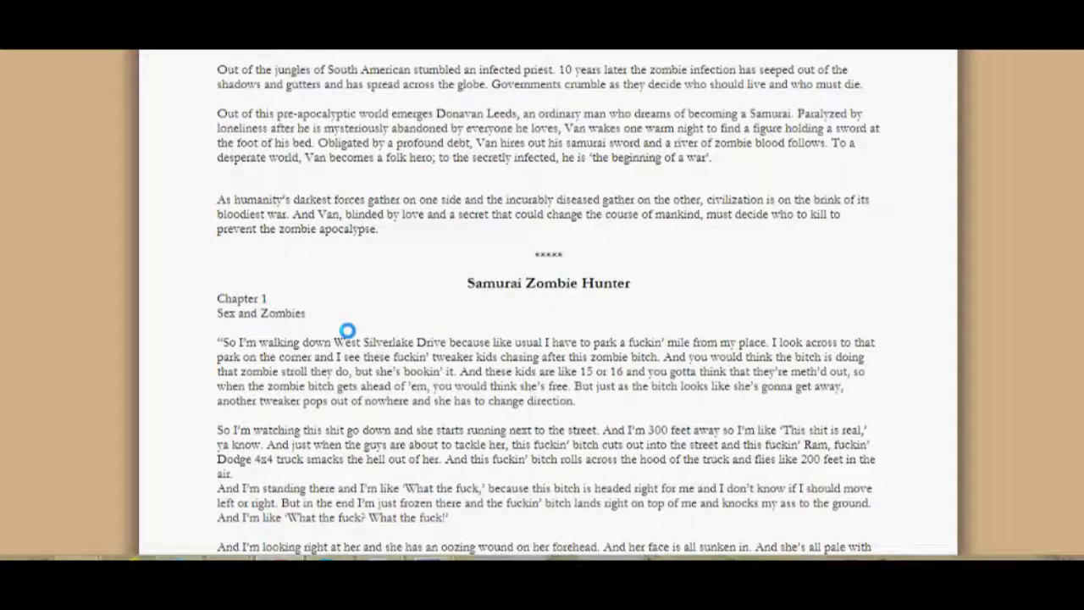
pyautogui.scroll(-2, 346, 442)
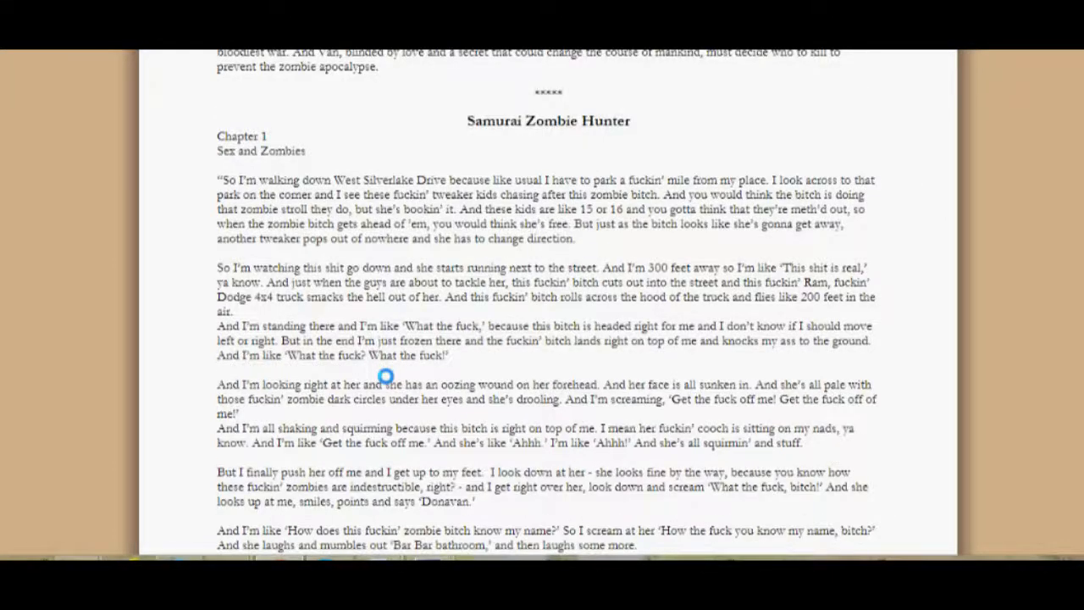
pyautogui.scroll(6, 385, 376)
pyautogui.scroll(4, 386, 373)
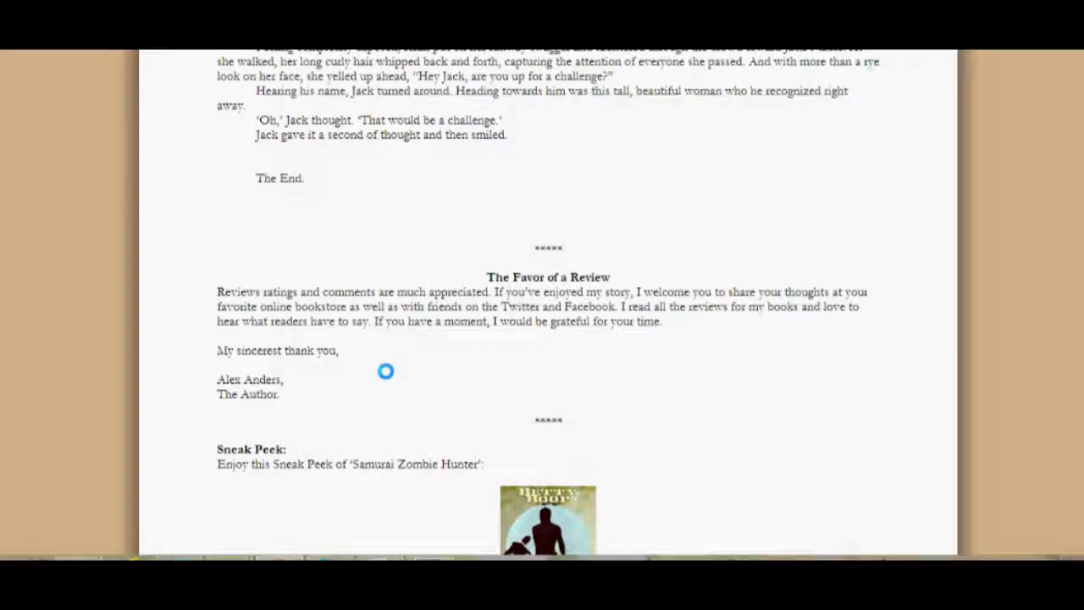
pyautogui.scroll(1, 271, 278)
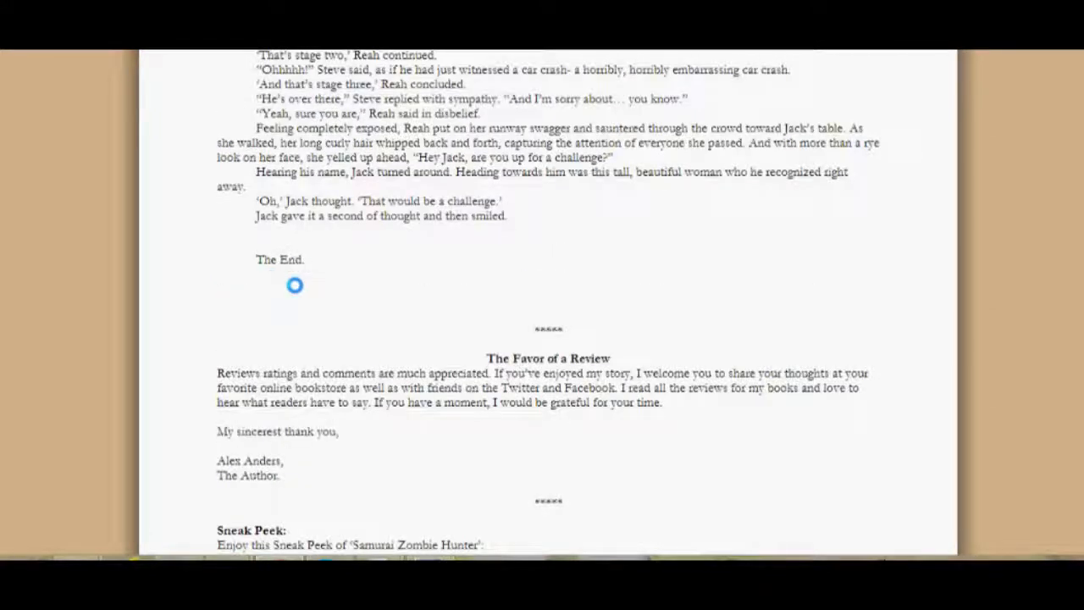
pyautogui.scroll(-3, 497, 276)
pyautogui.scroll(-1, 499, 276)
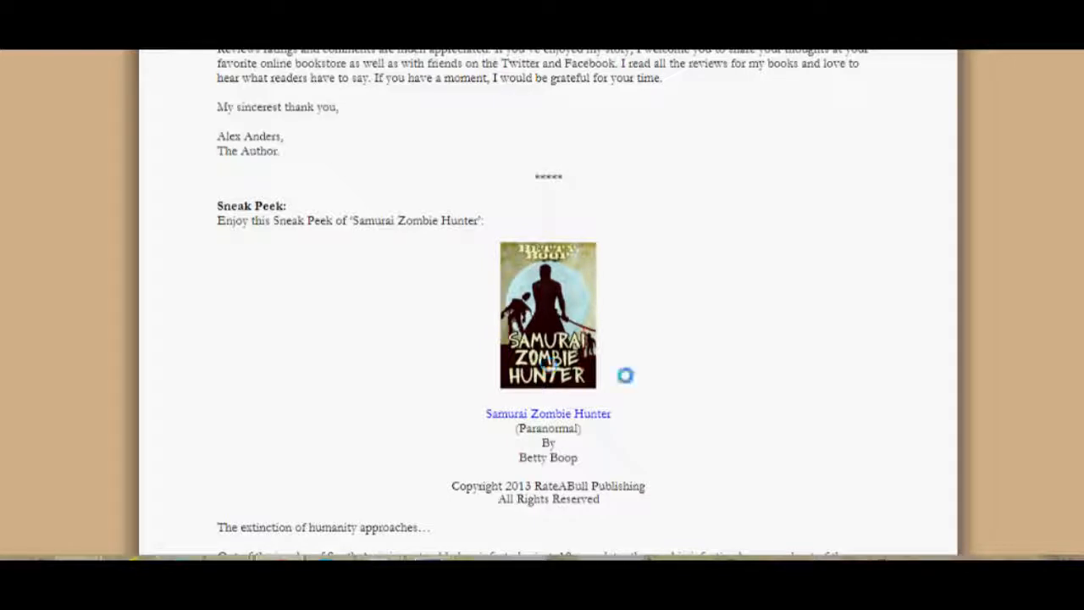
pyautogui.scroll(-2, 526, 248)
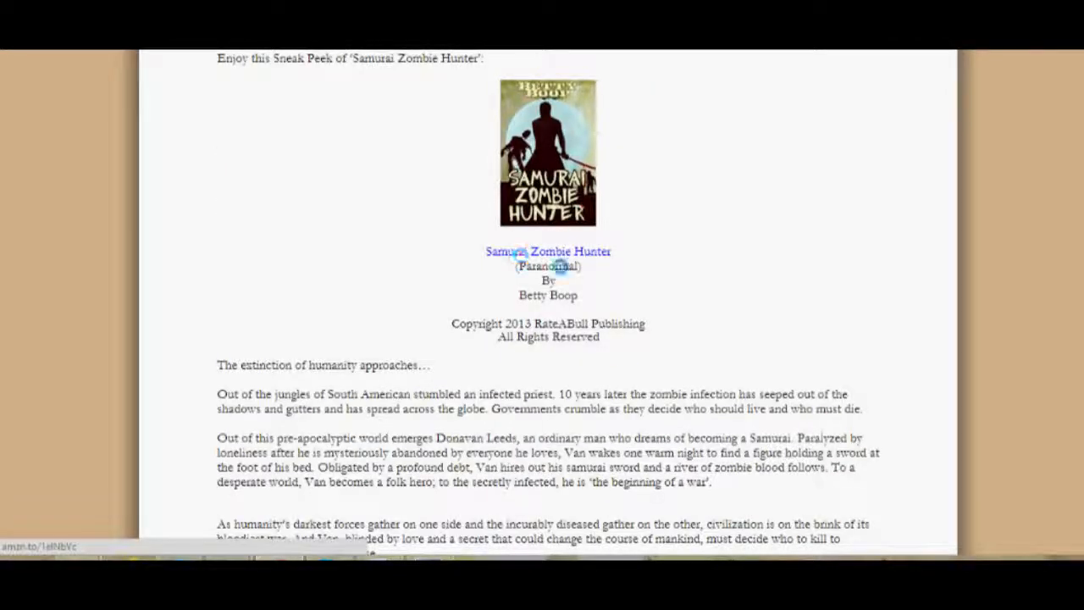
pyautogui.scroll(-4, 678, 347)
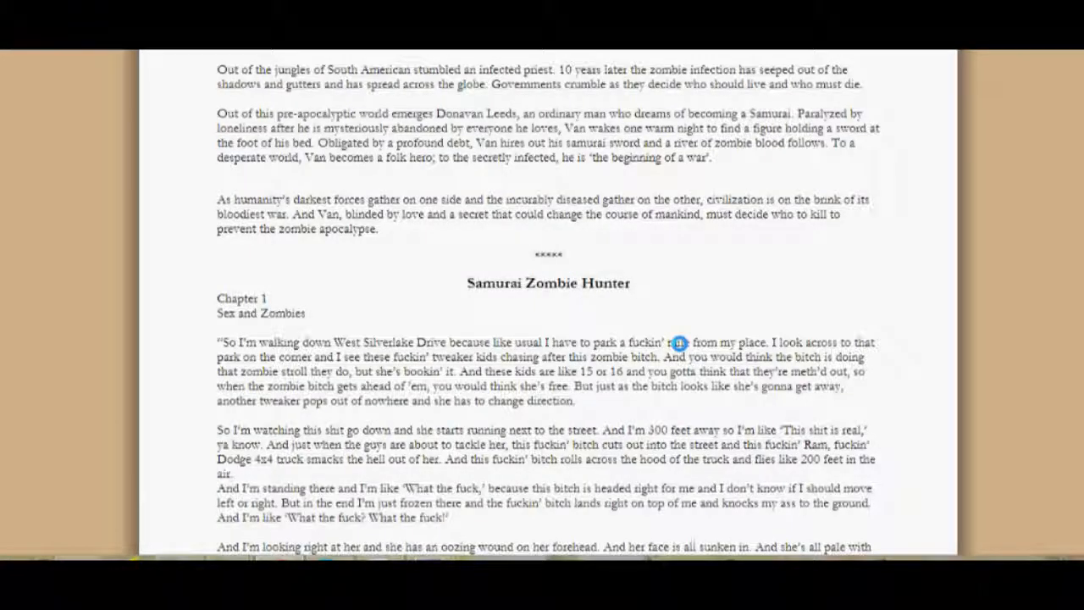
pyautogui.scroll(-20, 680, 343)
pyautogui.scroll(-3, 680, 343)
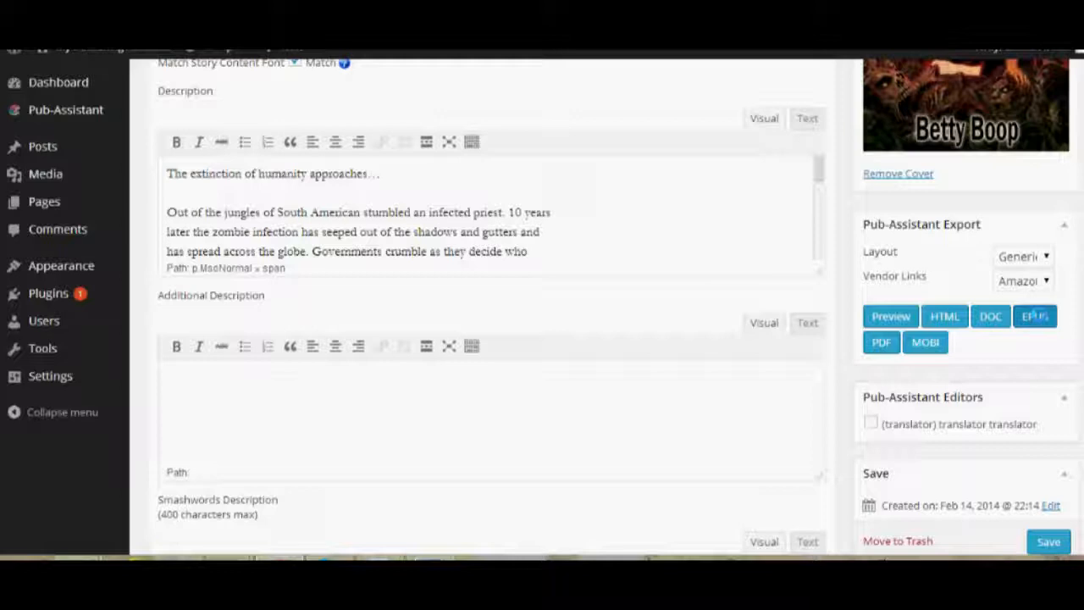
# Export Samurai's Revenge as an EPUB file and start a new book entry.
pyautogui.click(1037, 315)
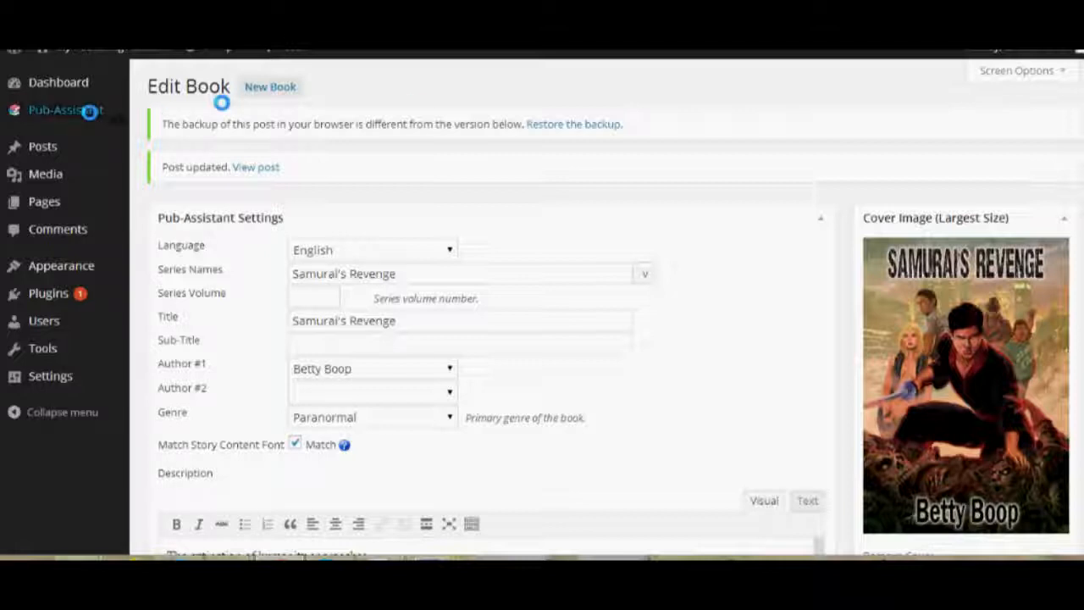
pyautogui.moveTo(183, 117)
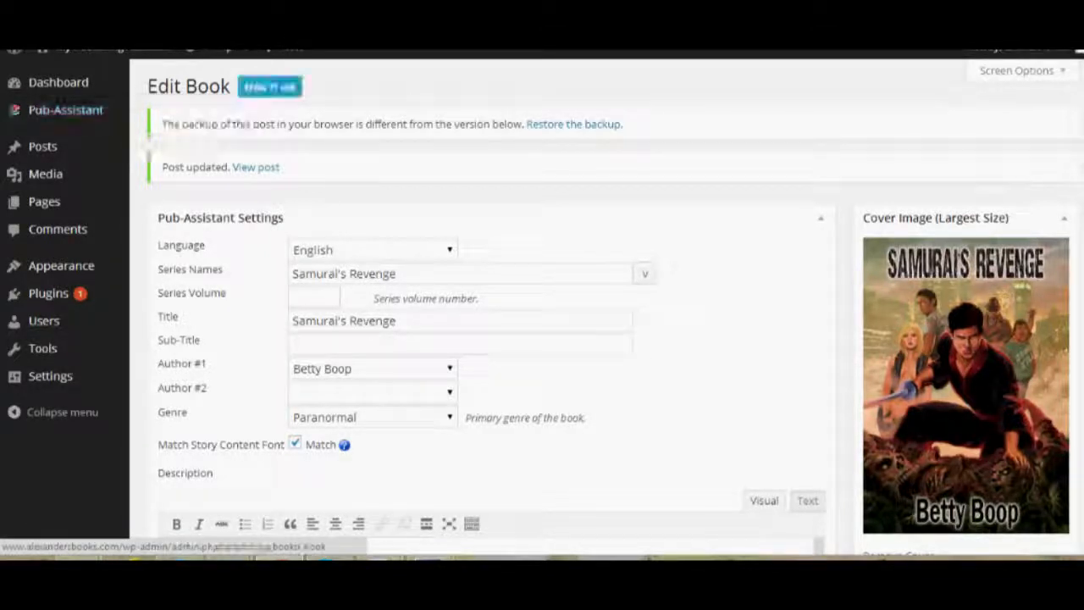
pyautogui.click(269, 86)
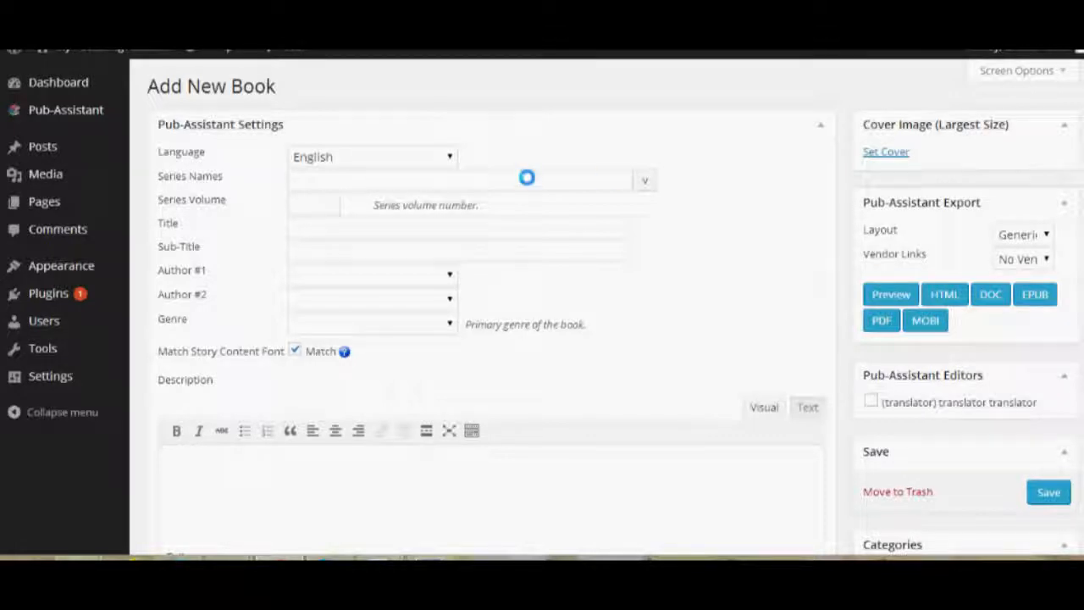
# Choose the existing series Samurai's Revenge with volume 2 and title Samurai's Revenge 2, and enable Match Story Content Font.
pyautogui.click(647, 179)
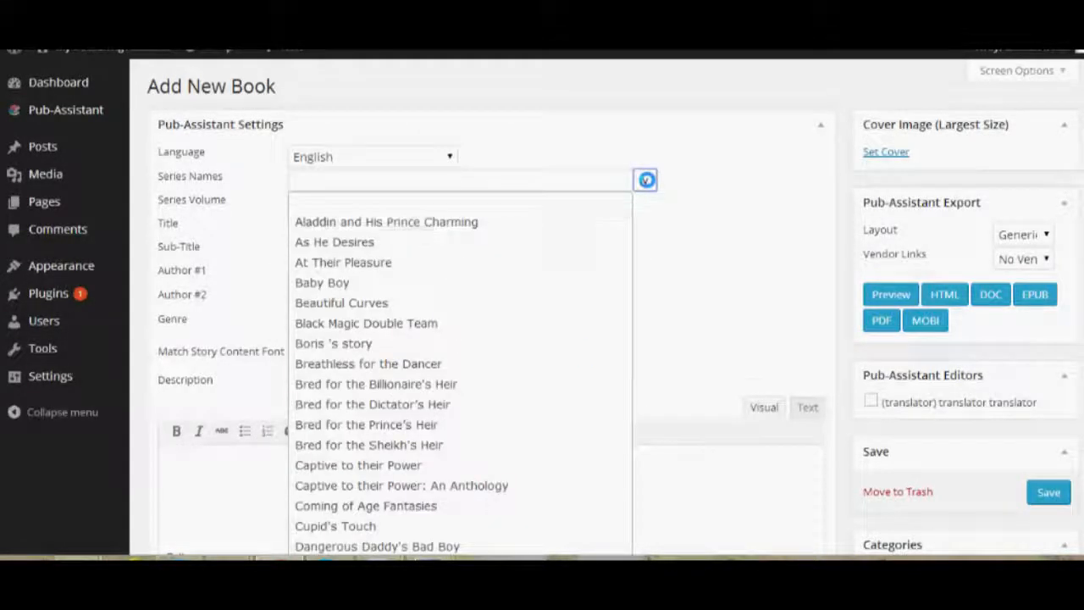
pyautogui.scroll(-3, 585, 370)
pyautogui.scroll(-3, 584, 370)
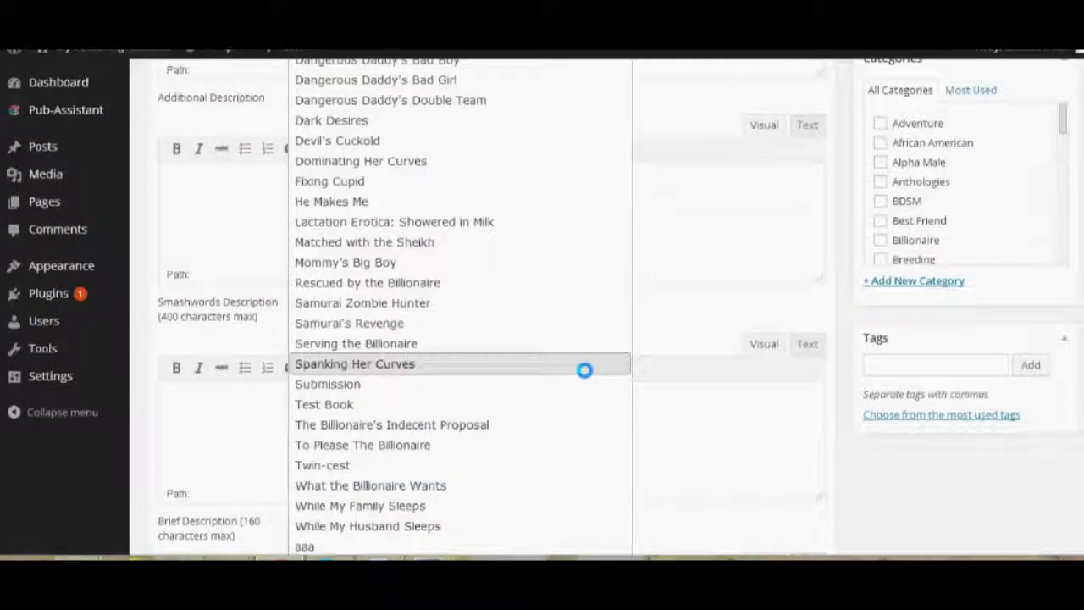
pyautogui.click(536, 322)
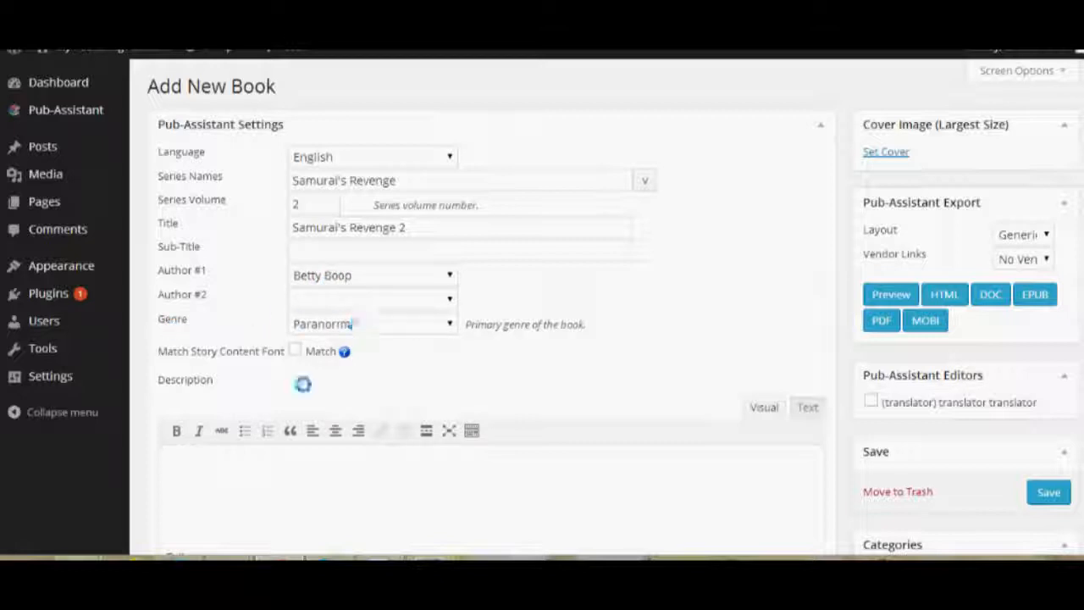
pyautogui.click(295, 352)
# Review the new book's description fields, back catalog authors and genres, copyright year, sneak peeks, advertising, vendor links, publish date and tags.
pyautogui.scroll(-2, 483, 339)
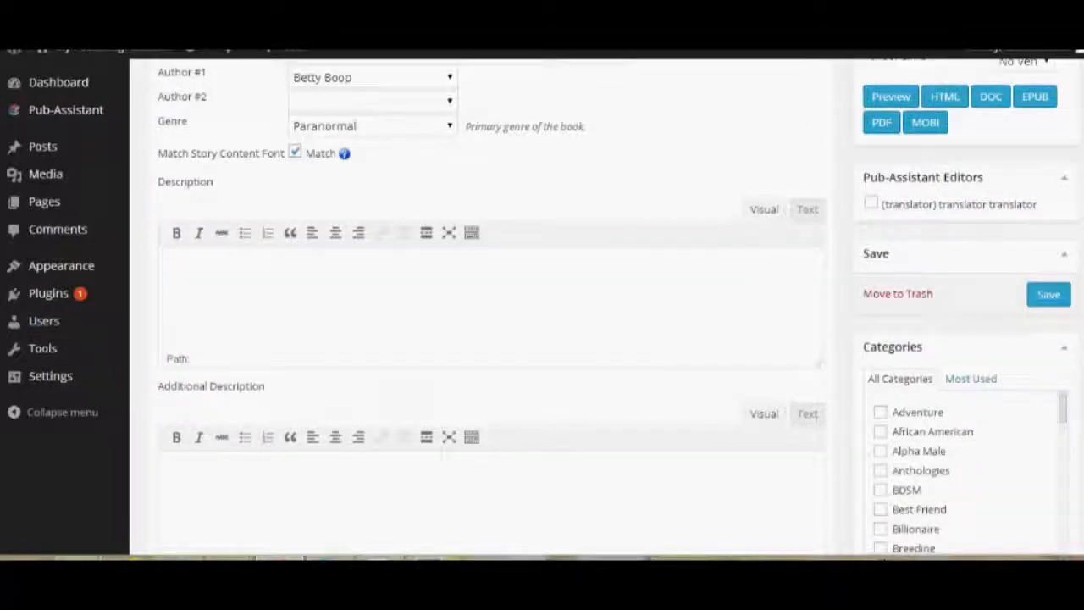
pyautogui.scroll(-5, 483, 339)
pyautogui.scroll(-5, 1075, 347)
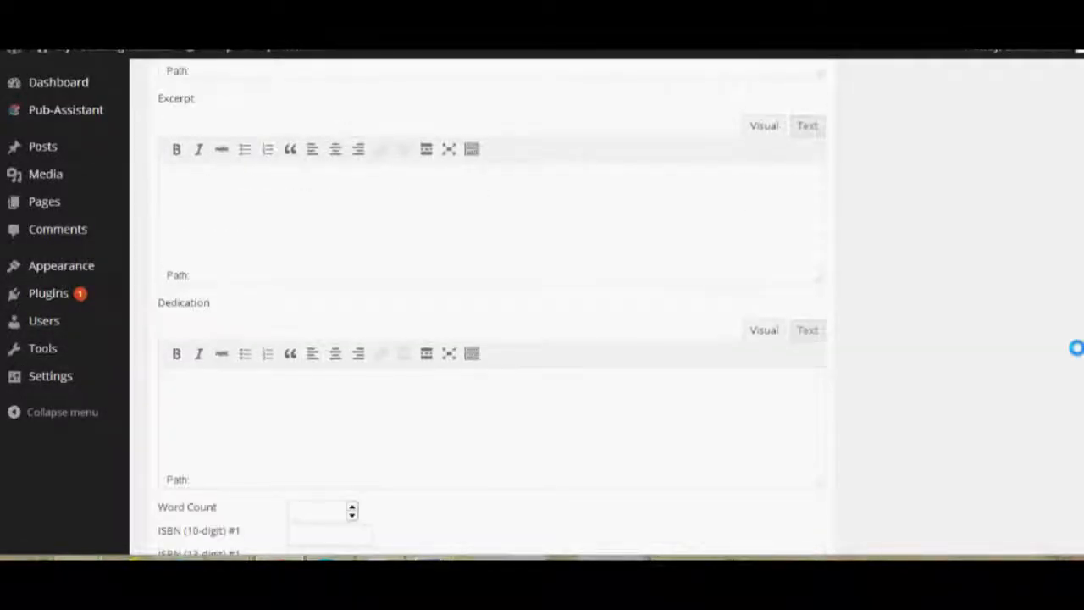
pyautogui.scroll(-5, 1071, 373)
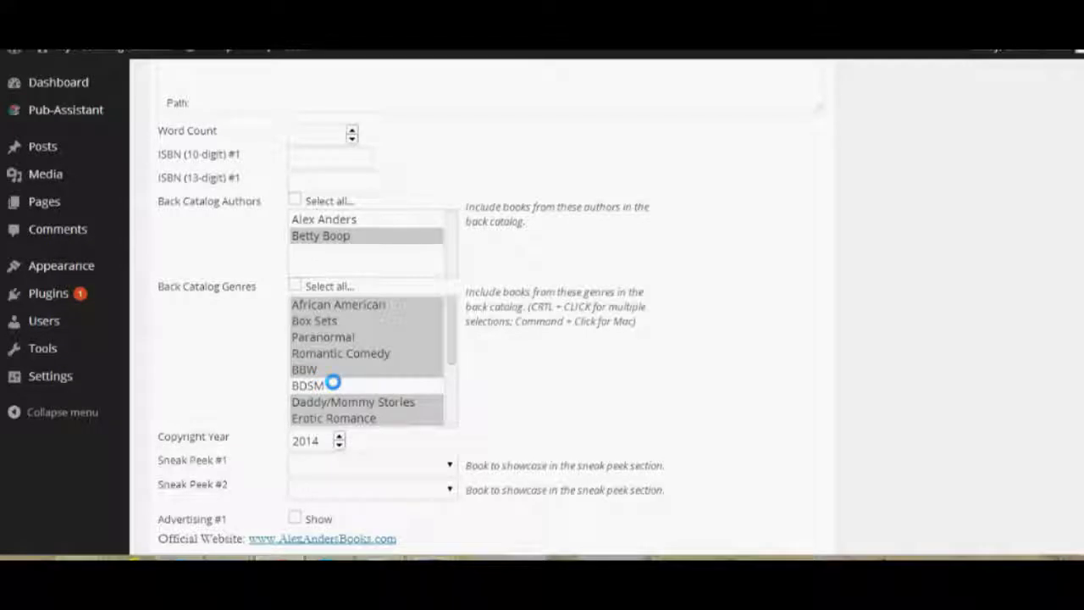
pyautogui.scroll(-1, 664, 406)
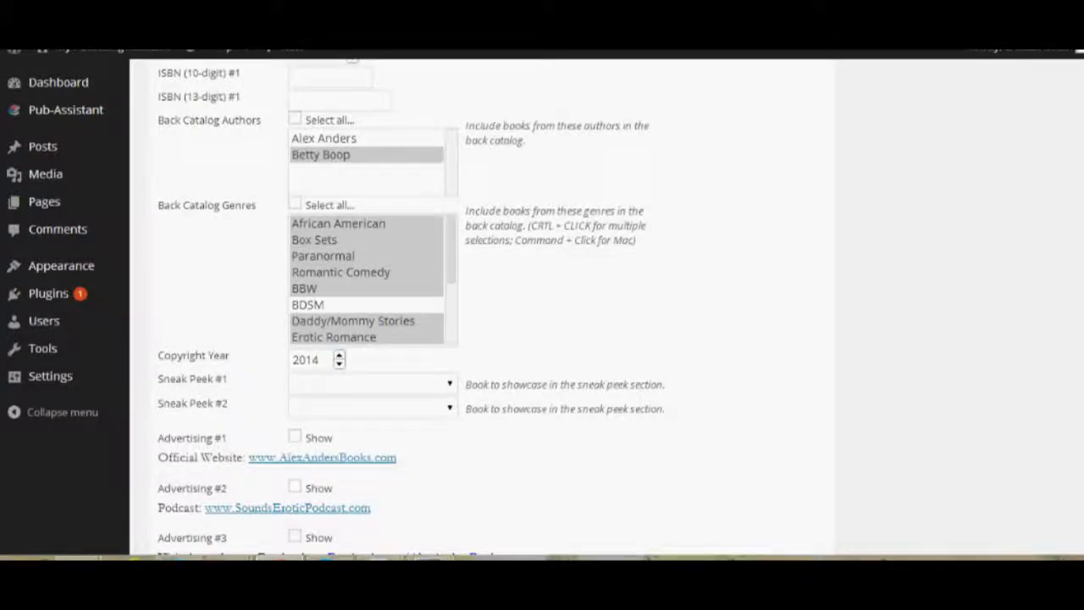
pyautogui.scroll(-3, 178, 227)
pyautogui.scroll(-2, 178, 227)
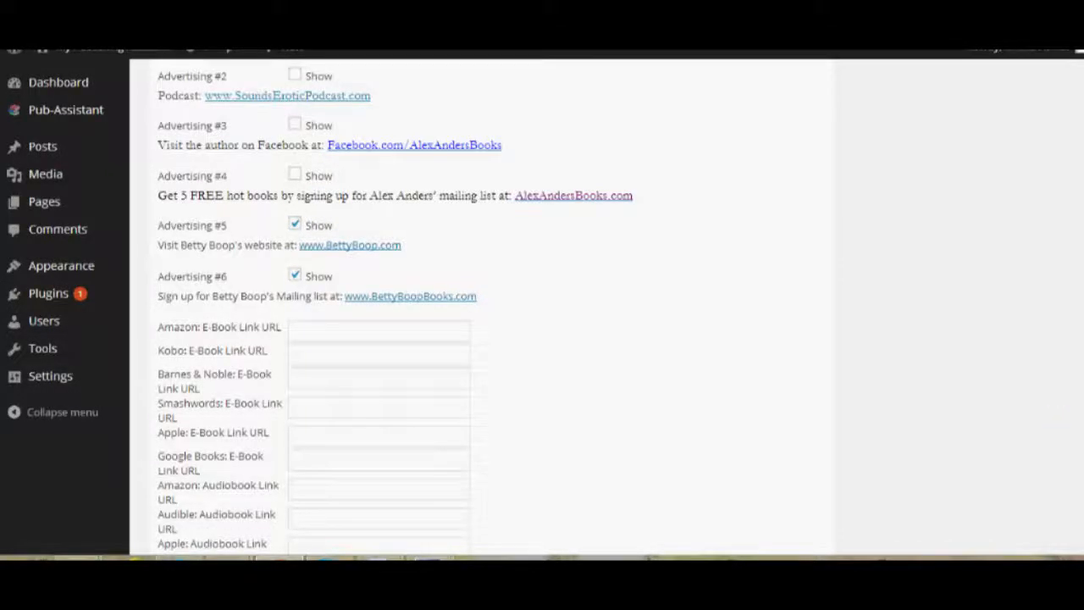
pyautogui.scroll(-2, 1069, 404)
pyautogui.scroll(1, 1069, 403)
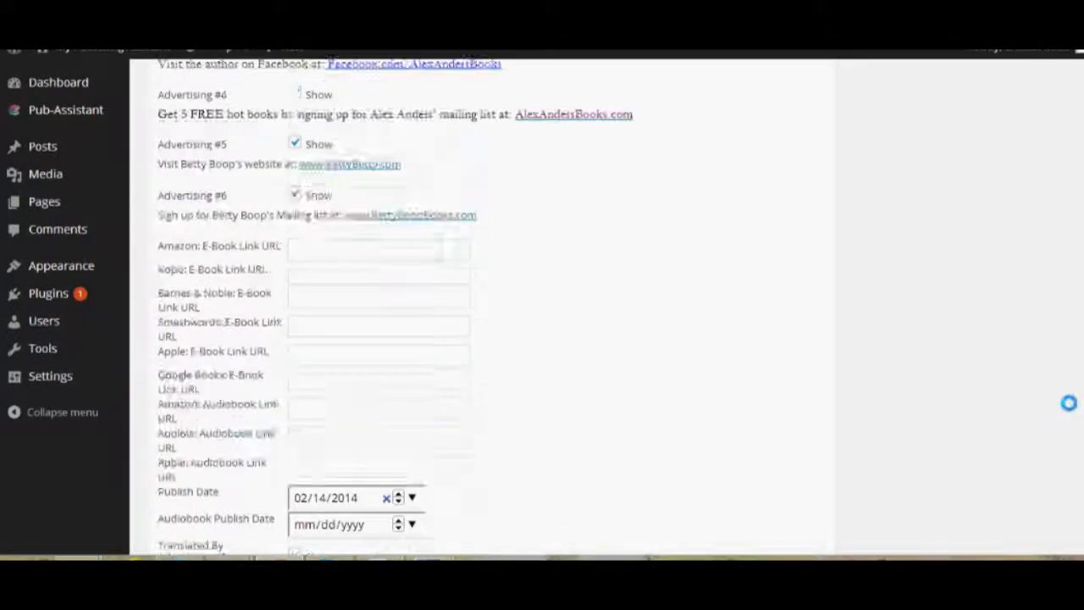
pyautogui.scroll(10, 1058, 316)
pyautogui.scroll(5, 1058, 317)
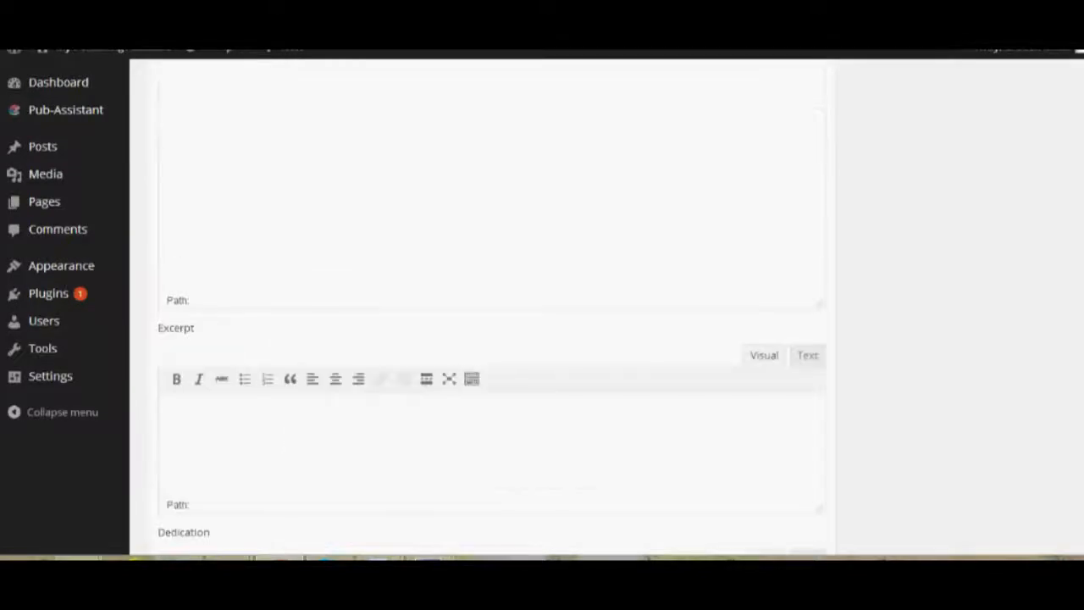
pyautogui.scroll(5, 1058, 317)
pyautogui.scroll(1, 1058, 317)
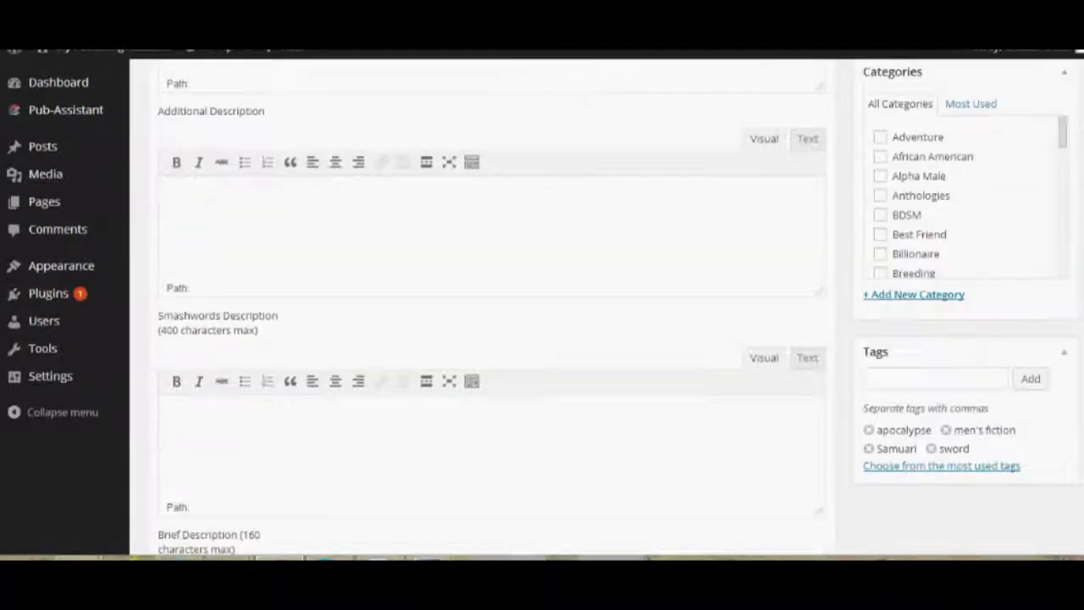
pyautogui.scroll(-1, 938, 359)
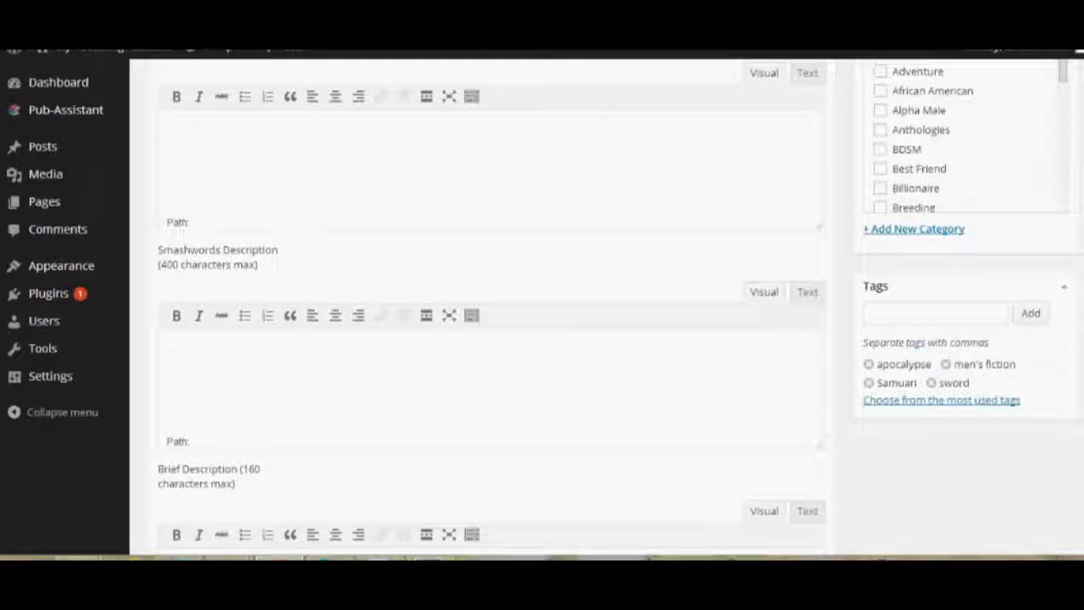
# Assign the categories Samurai, Revenge Tales and Adventure to the new book.
pyautogui.scroll(2, 922, 361)
pyautogui.moveTo(1059, 182); pyautogui.dragTo(1045, 314)
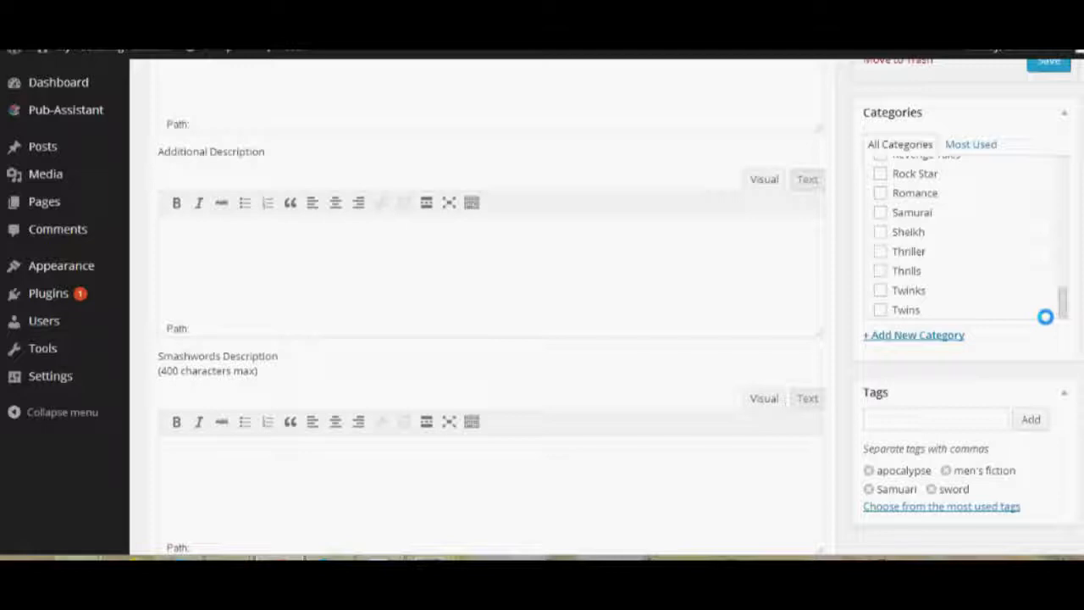
pyautogui.click(881, 214)
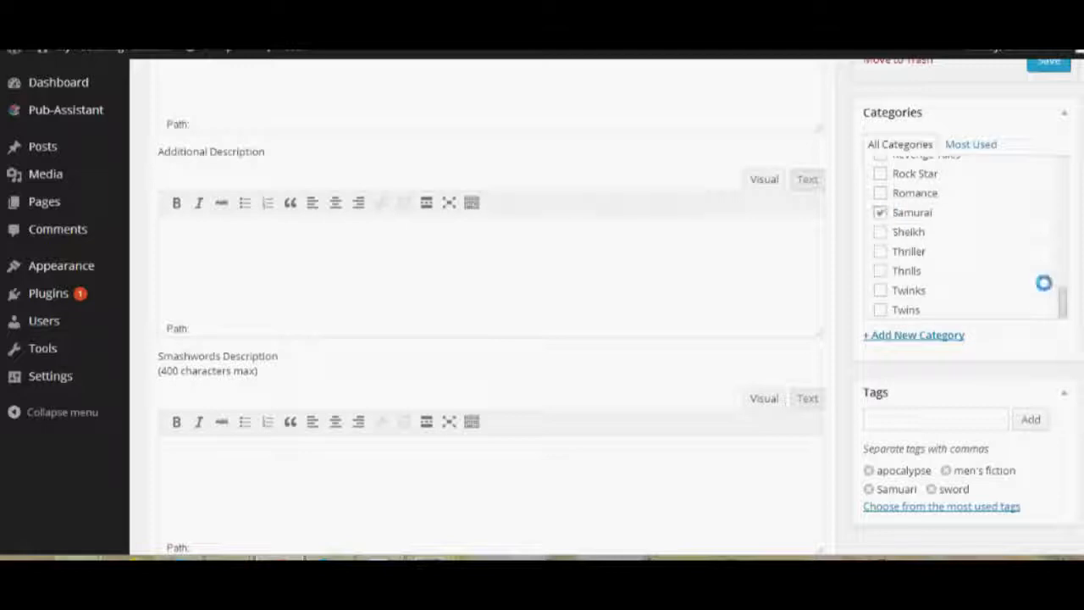
pyautogui.moveTo(1064, 300); pyautogui.dragTo(1064, 286)
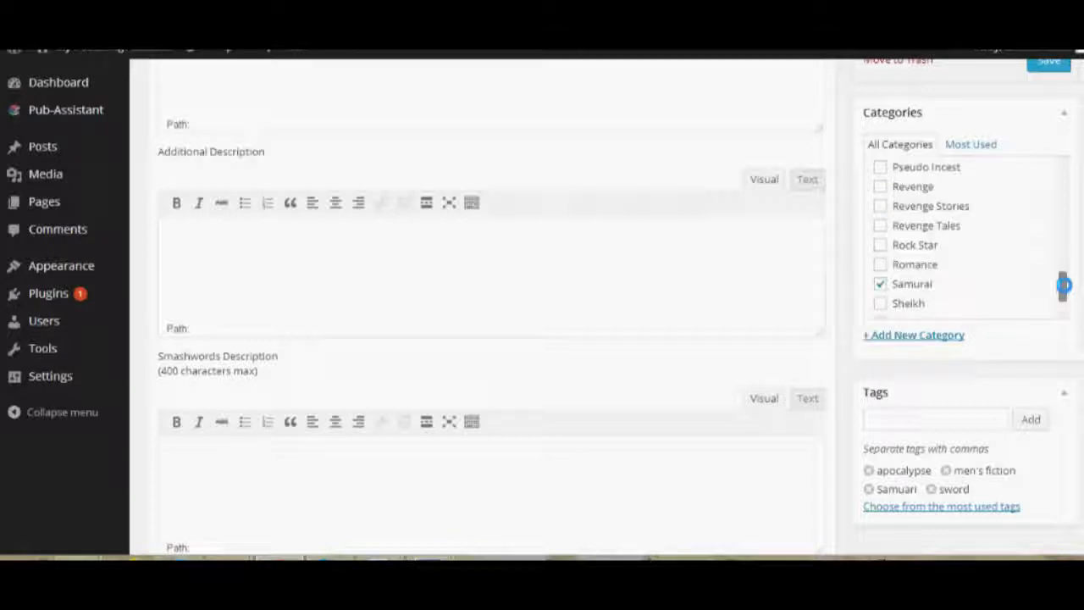
pyautogui.click(898, 230)
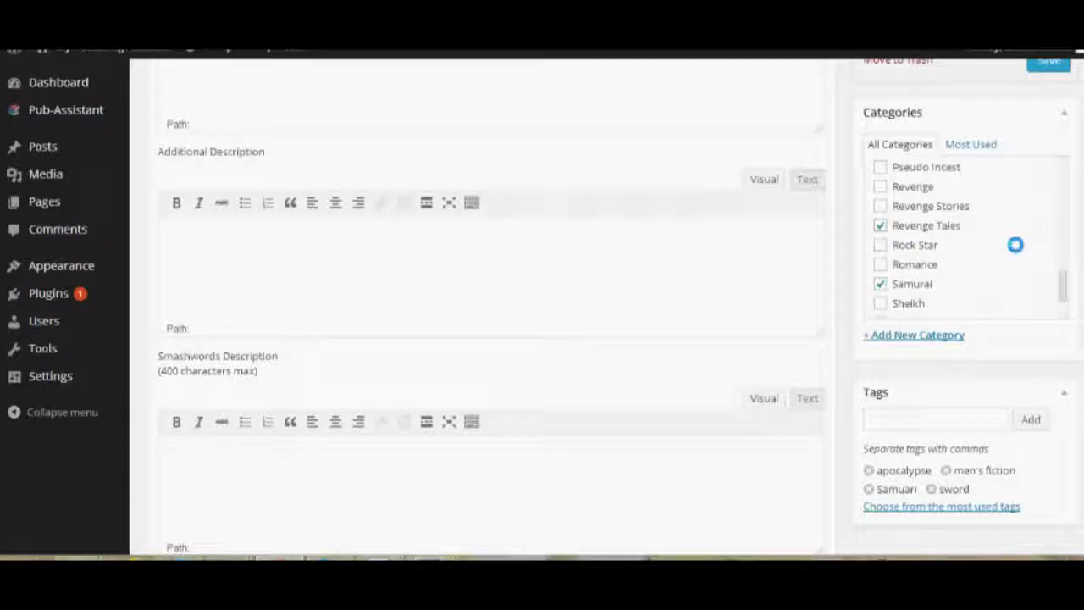
pyautogui.moveTo(1064, 286); pyautogui.dragTo(1065, 172)
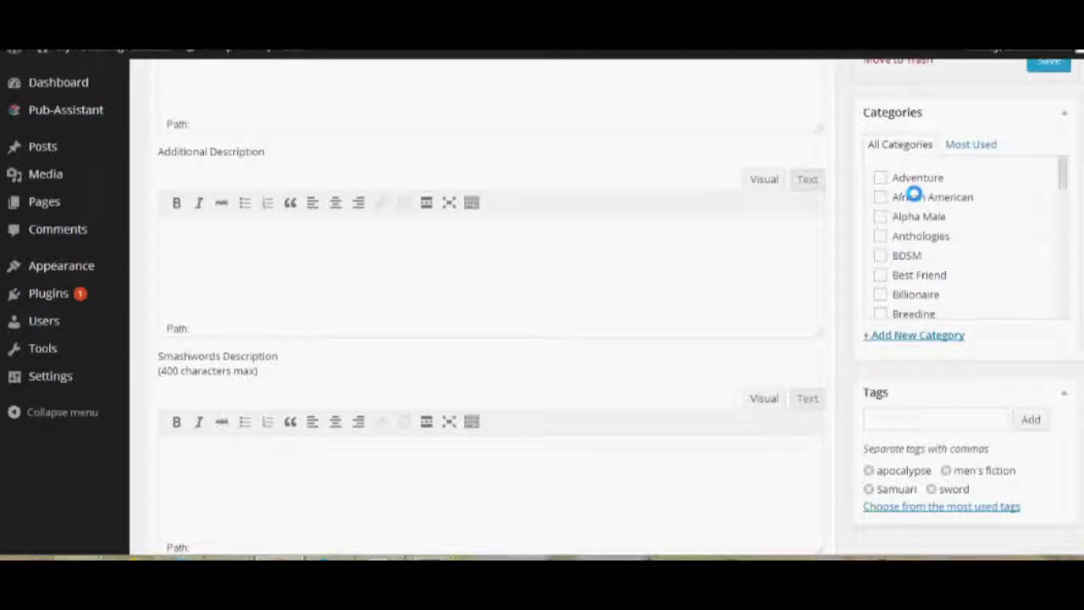
pyautogui.click(915, 179)
# Set Samurais-Revenge-2.jpg from the media library as the book's cover and save the book.
pyautogui.scroll(5, 479, 305)
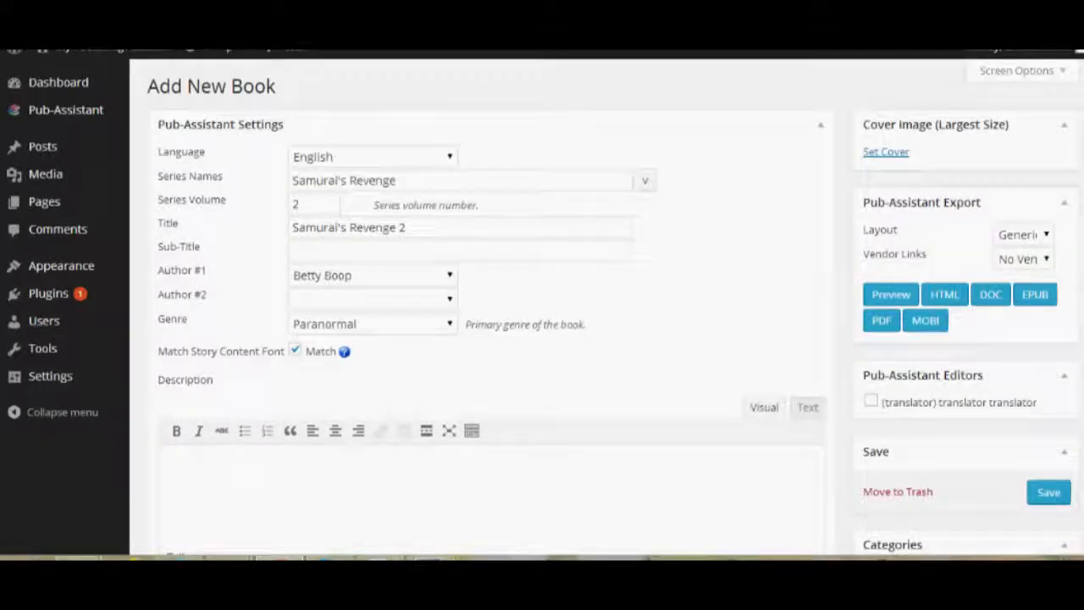
pyautogui.click(884, 151)
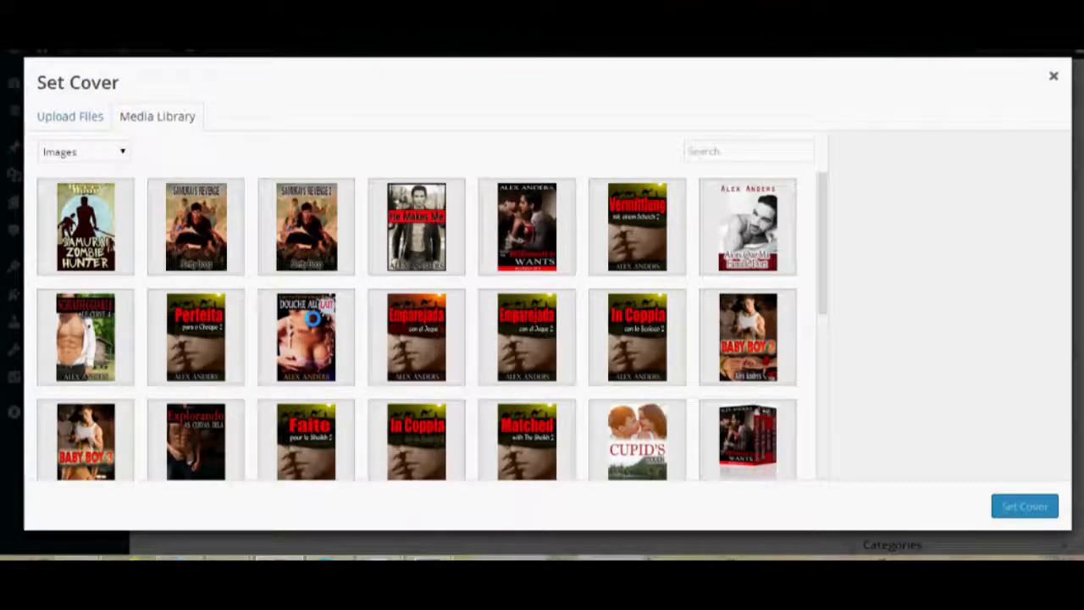
pyautogui.click(298, 228)
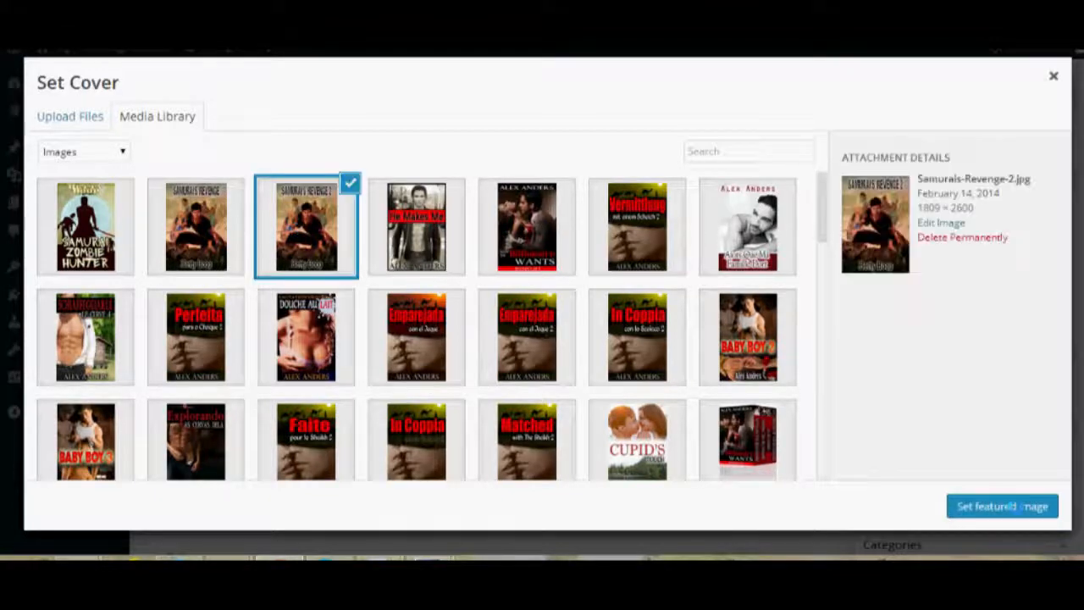
pyautogui.click(1012, 507)
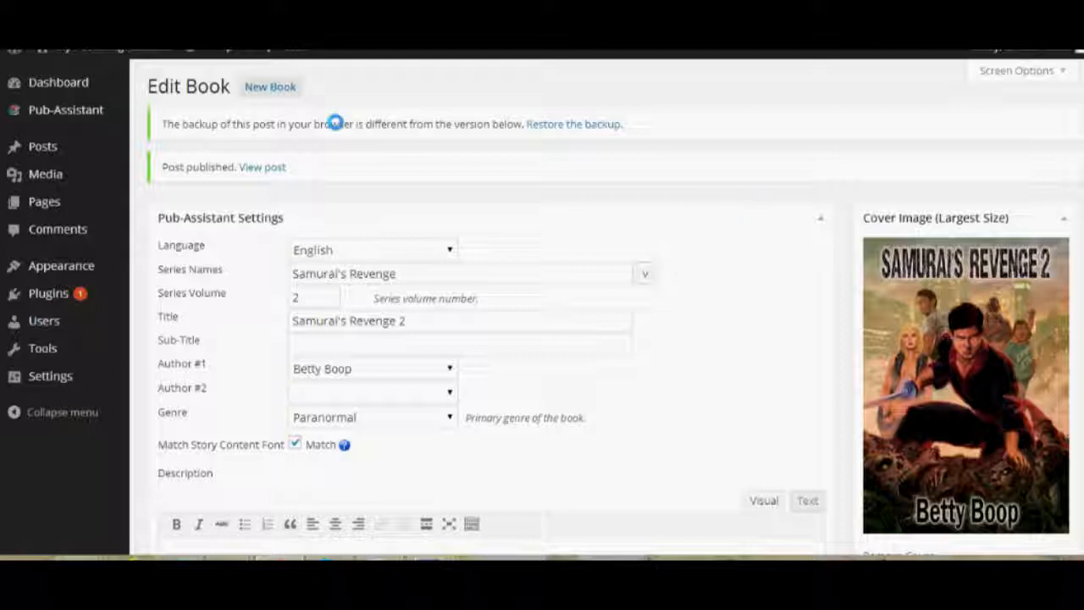
# Start a new book entry, set its language to French and choose the existing series Samurai's Revenge.
pyautogui.click(271, 87)
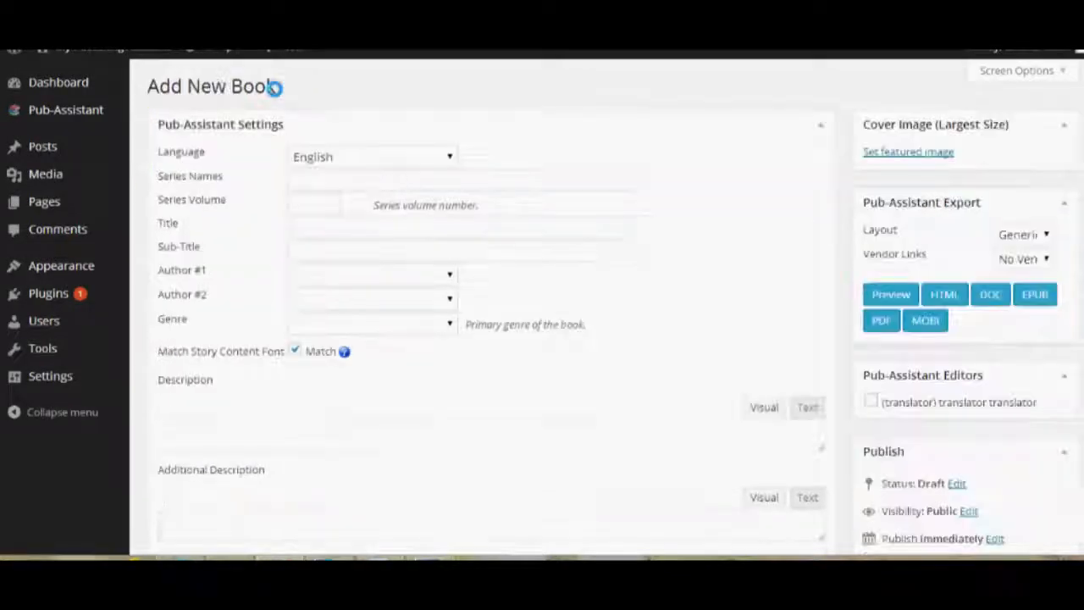
pyautogui.click(449, 157)
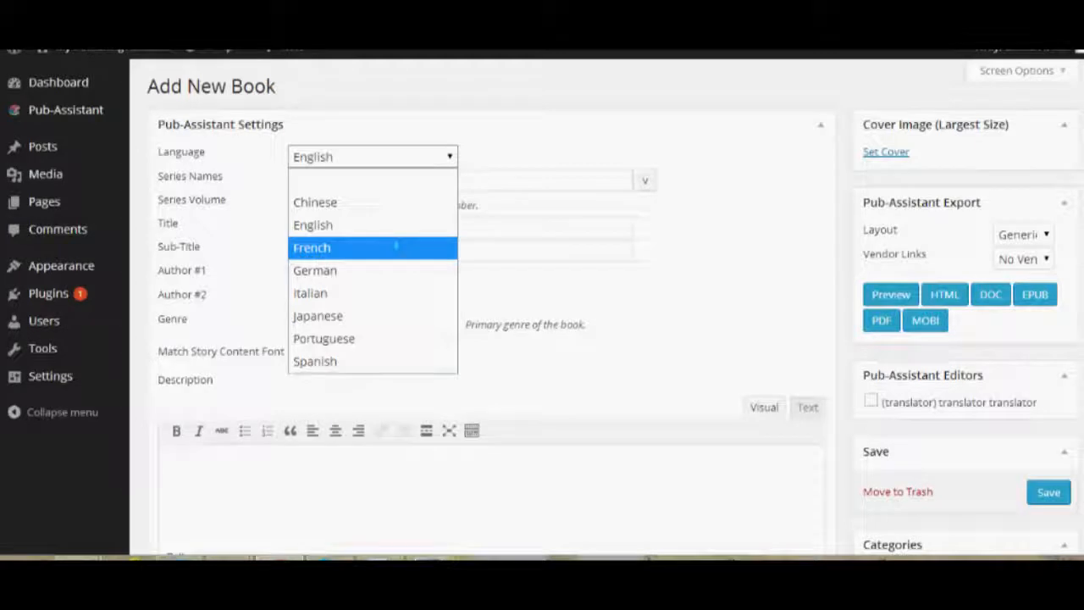
pyautogui.click(396, 245)
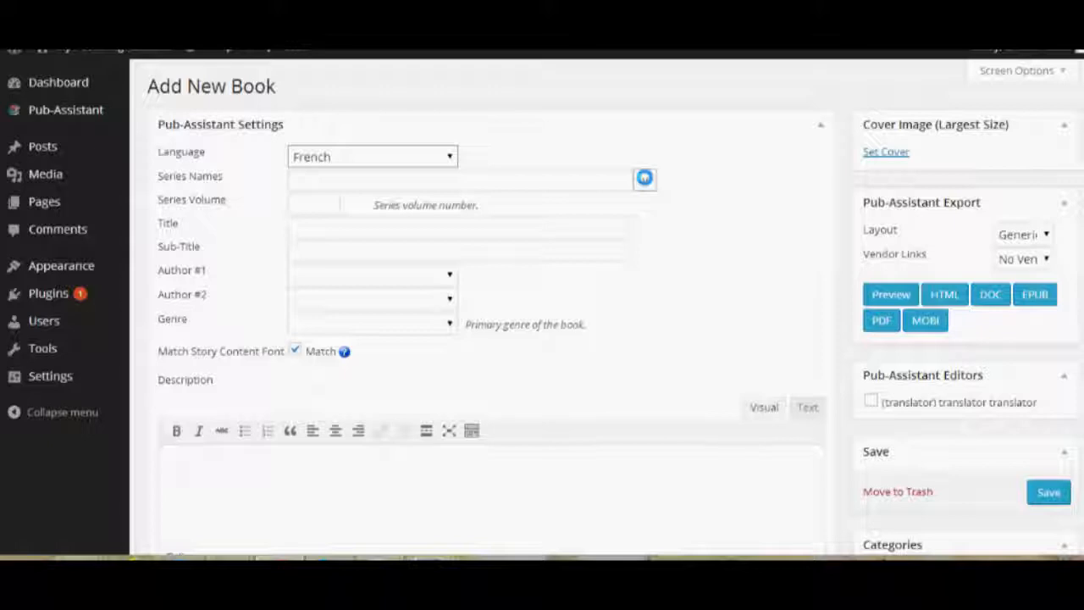
pyautogui.click(644, 178)
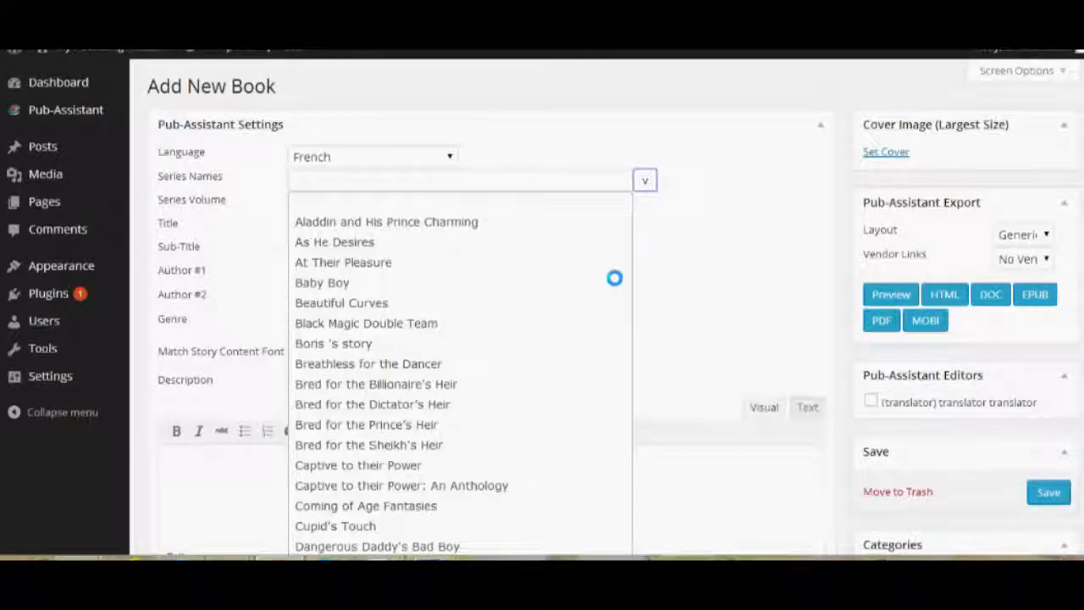
pyautogui.scroll(-5, 591, 336)
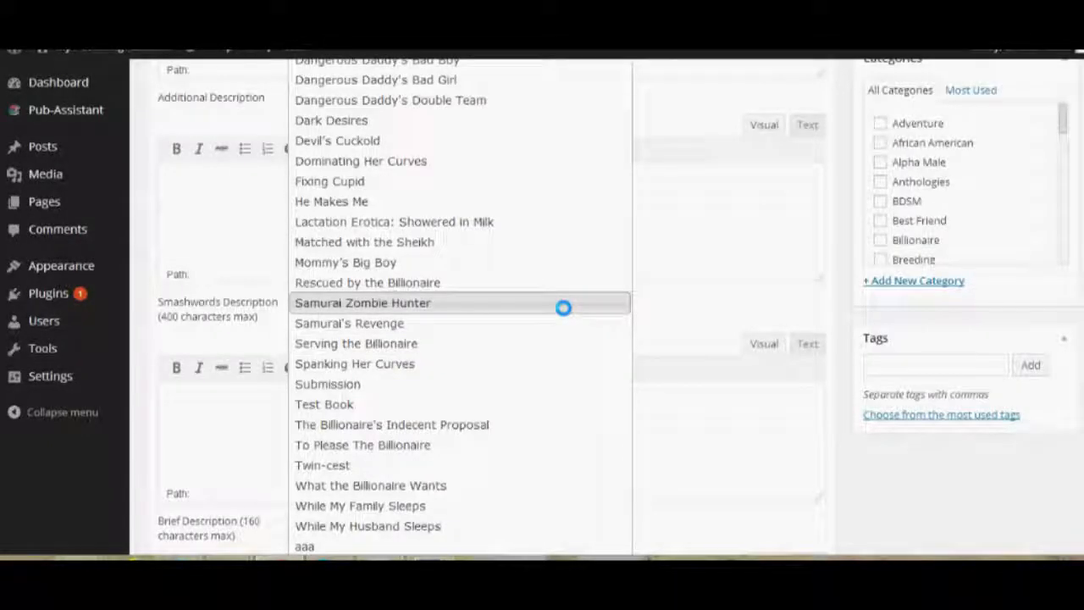
pyautogui.click(540, 324)
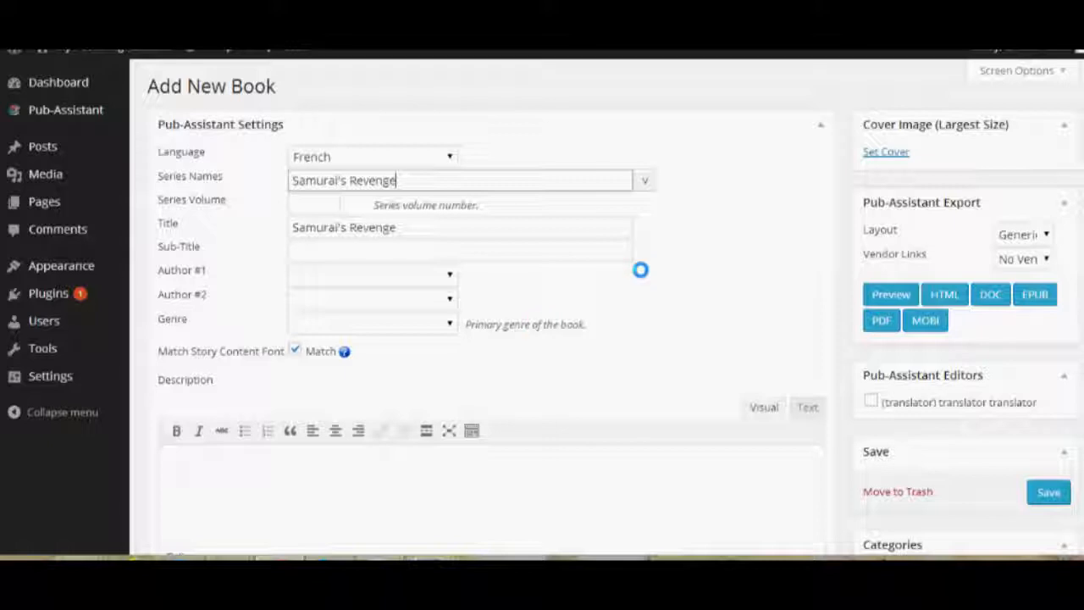
# Leave the series volume blank and replace the French book's title with La vengeance de Samurai.
pyautogui.press('Tab')
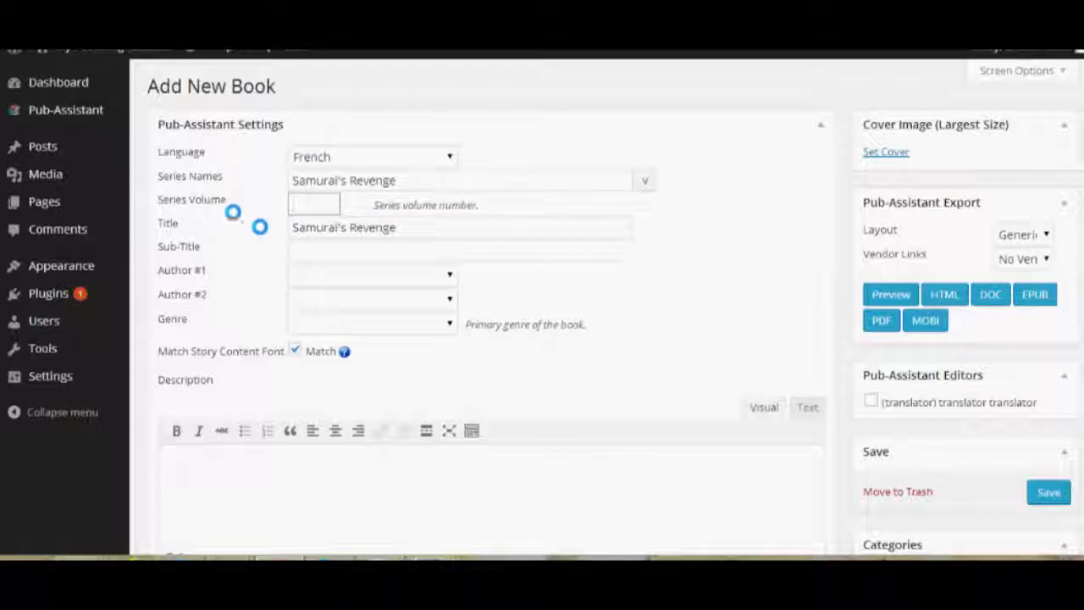
pyautogui.click(315, 225)
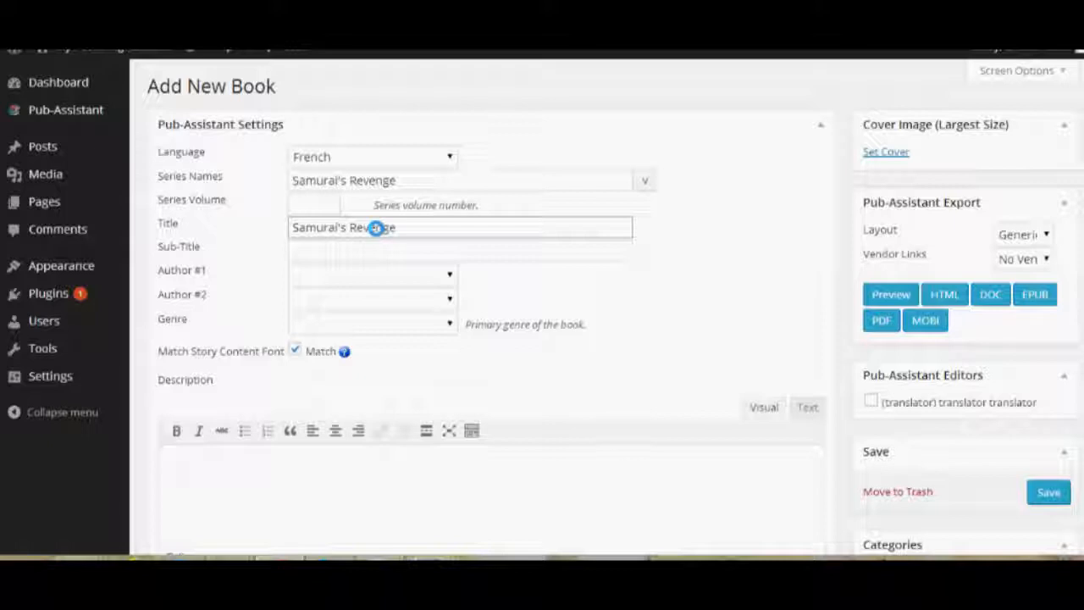
pyautogui.hotkey('ctrl', 'a')
pyautogui.write('La vengeance de Samurai')
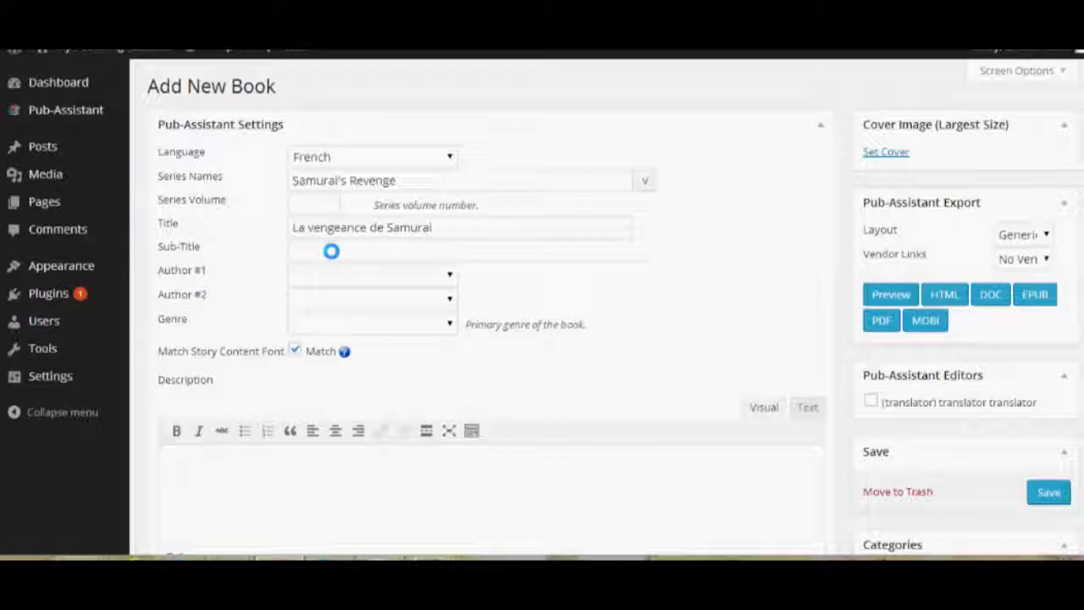
# Set the French book's first author to Betty Boop and its primary genre to Paranormal.
pyautogui.click(445, 273)
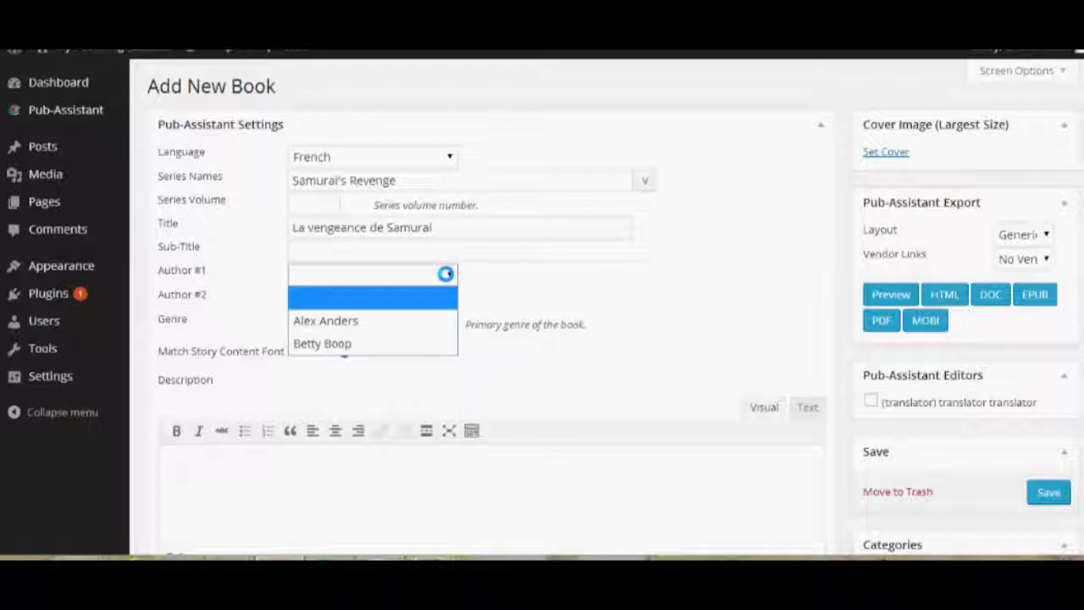
pyautogui.click(394, 343)
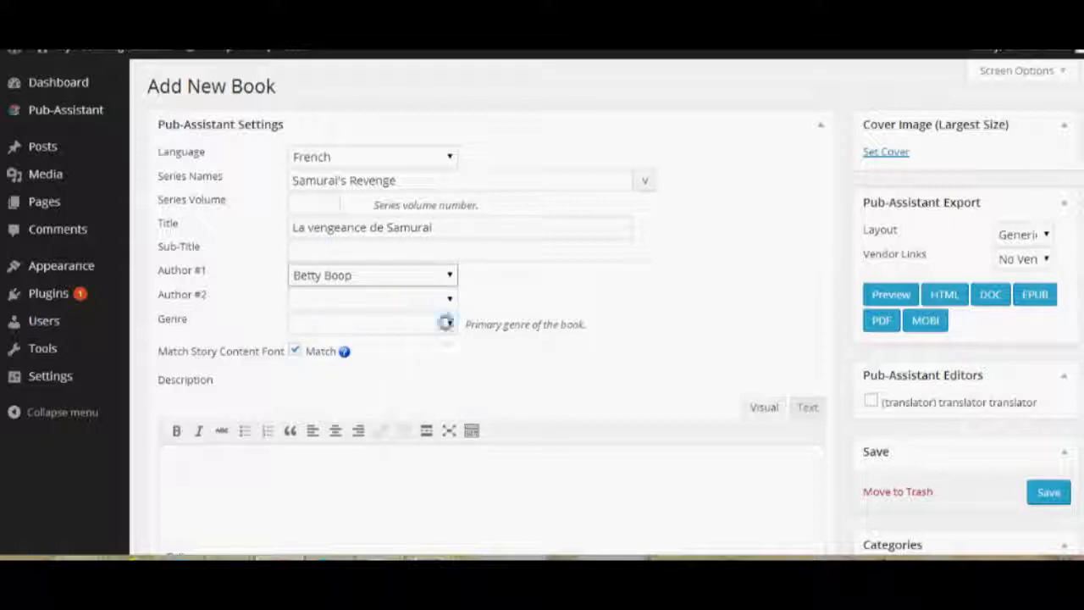
pyautogui.click(445, 322)
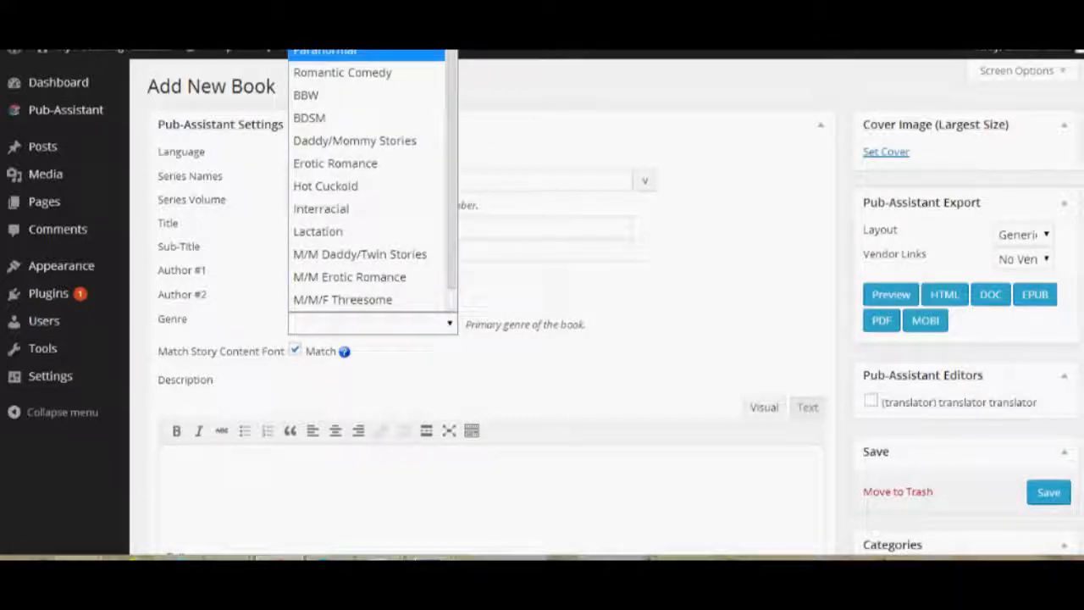
pyautogui.click(366, 54)
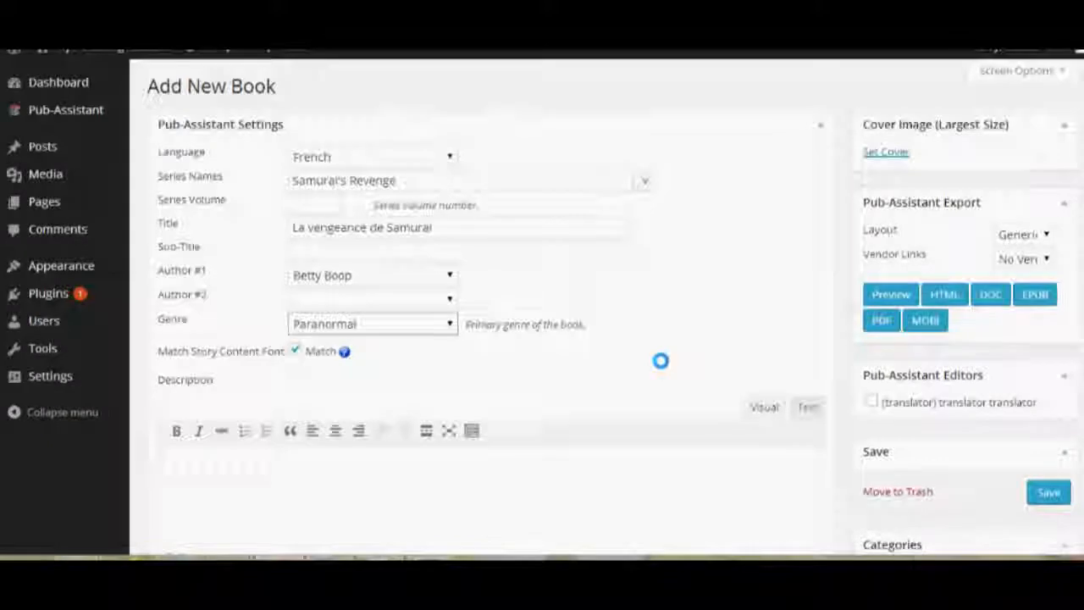
# Look through the French book's description, excerpt, dedication, back catalog, copyright year, sneak peek and advertising fields.
pyautogui.scroll(-1, 661, 361)
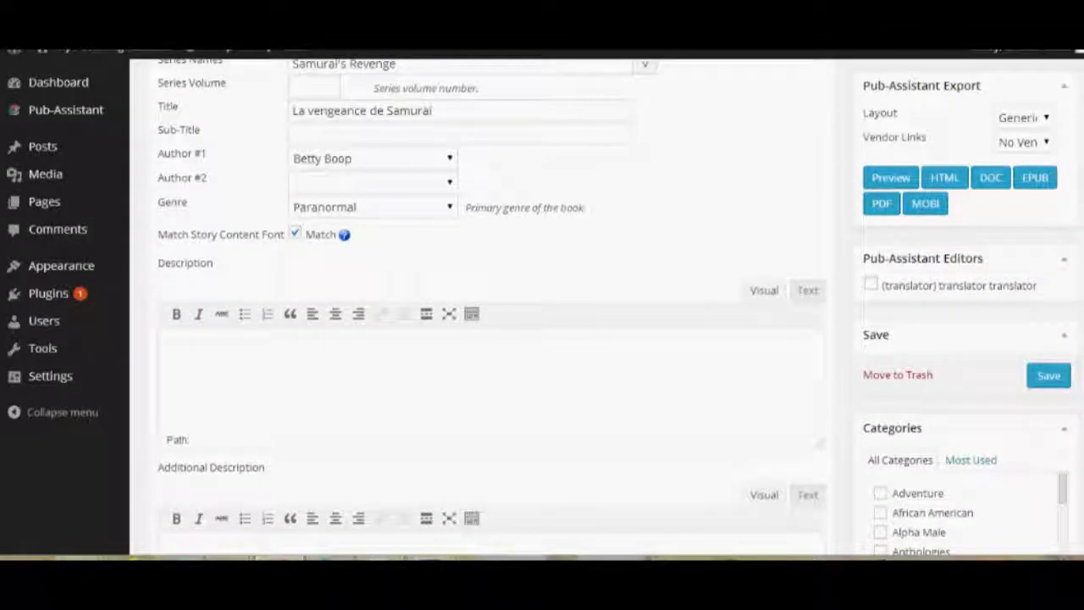
pyautogui.scroll(-5, 1081, 198)
pyautogui.scroll(-5, 1082, 197)
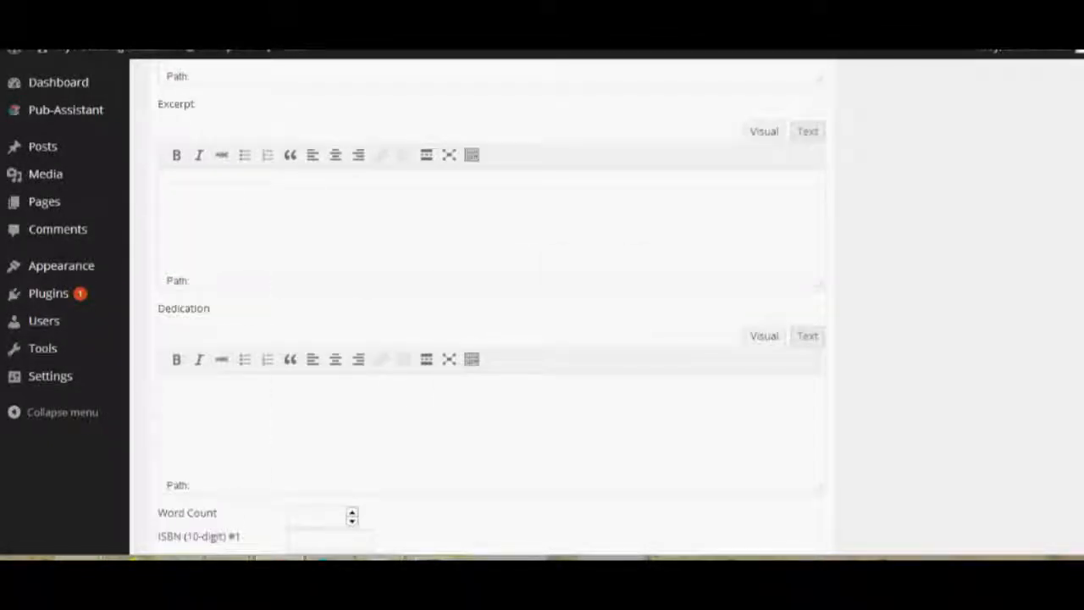
pyautogui.scroll(-4, 1082, 197)
pyautogui.scroll(-1, 410, 314)
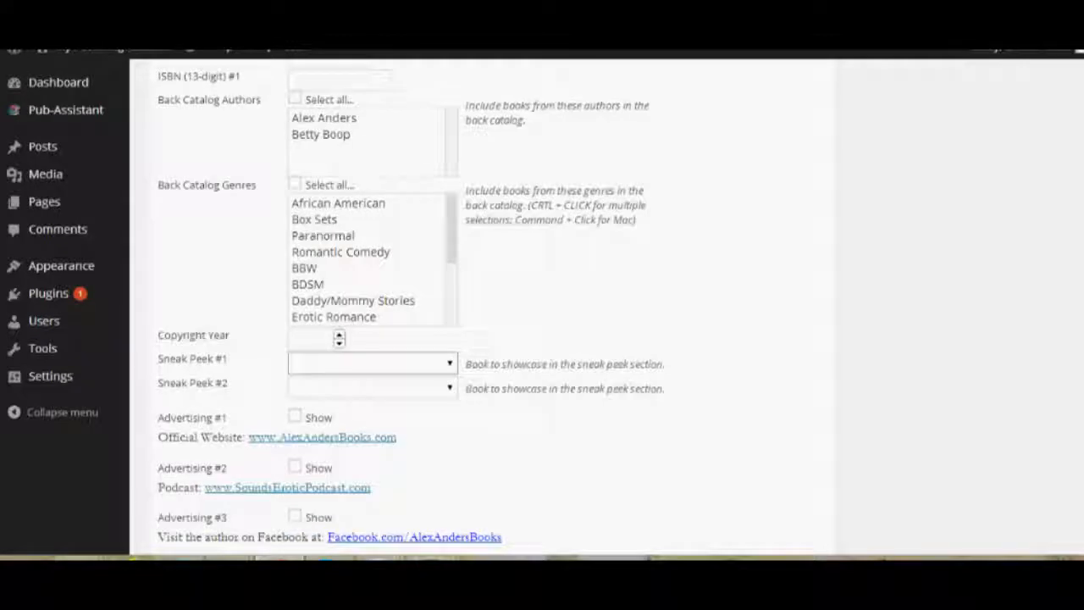